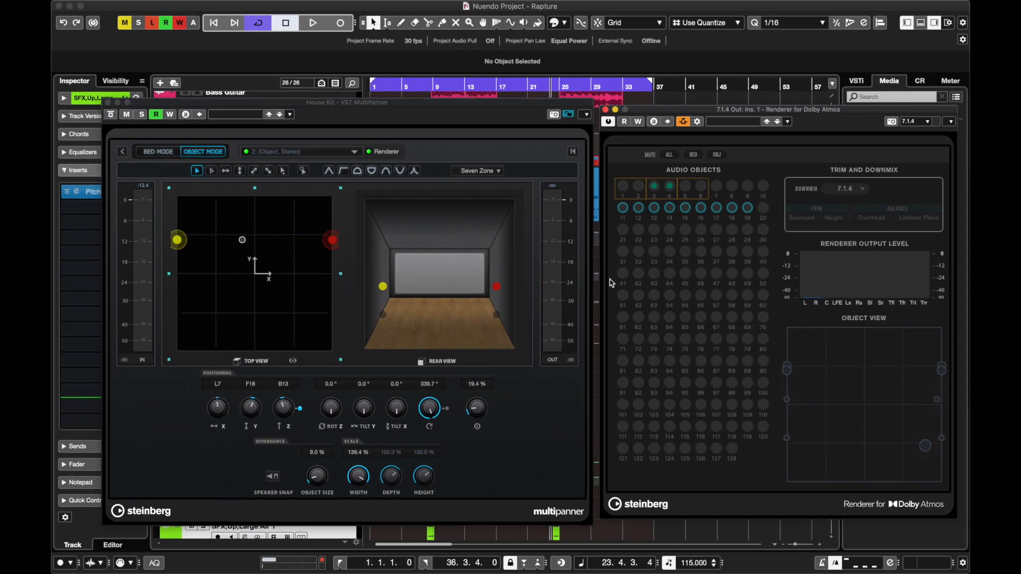
# Play the project from about bar 24 while watching object movement in the House Kit MultiPanner and Dolby Atmos renderer
pyautogui.click(553, 85)
pyautogui.press('space')
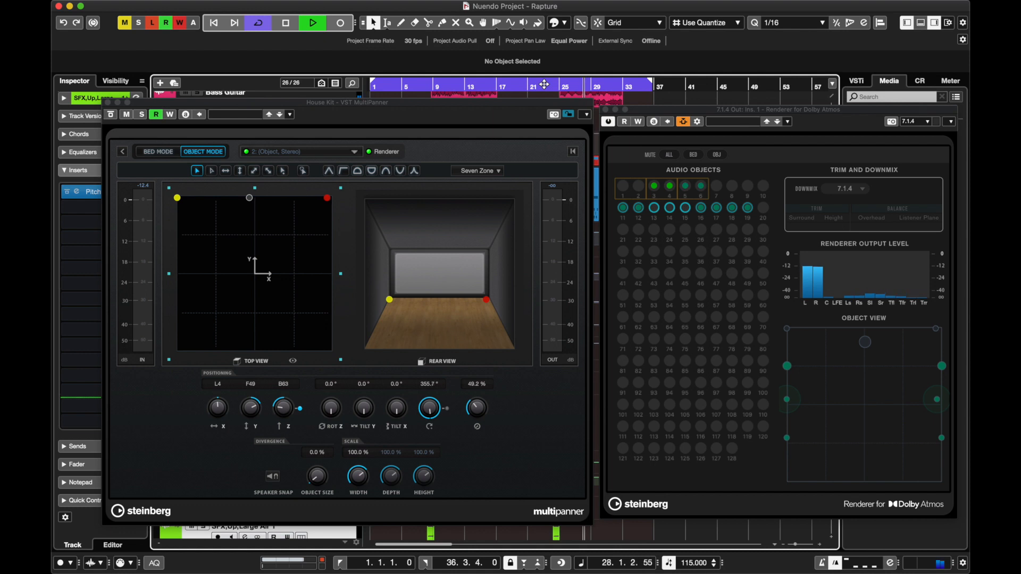
pyautogui.press('space')
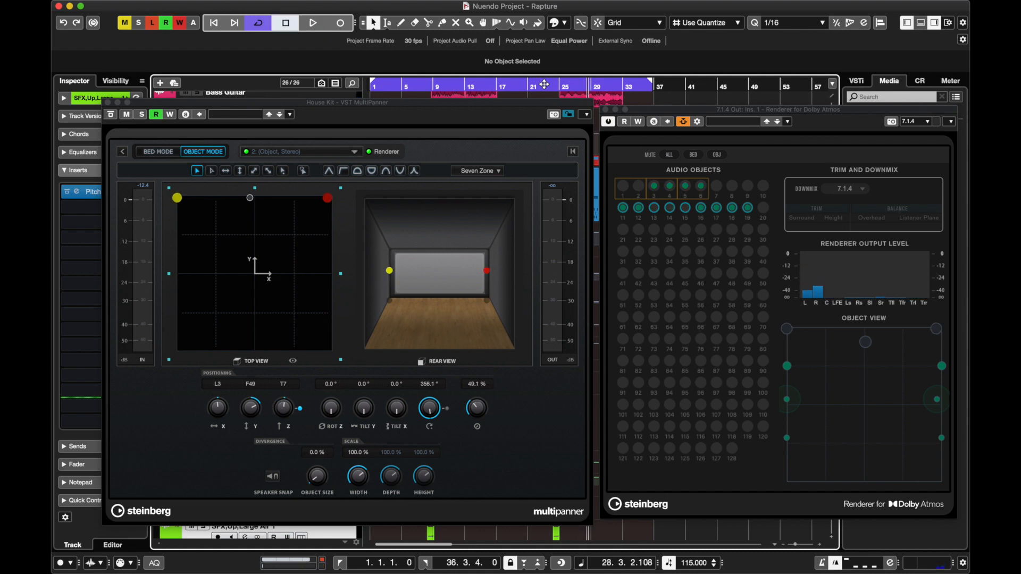
# Close the MultiPanner and Dolby Atmos renderer windows and place the project cursor at bar 25
pyautogui.moveTo(323, 568)
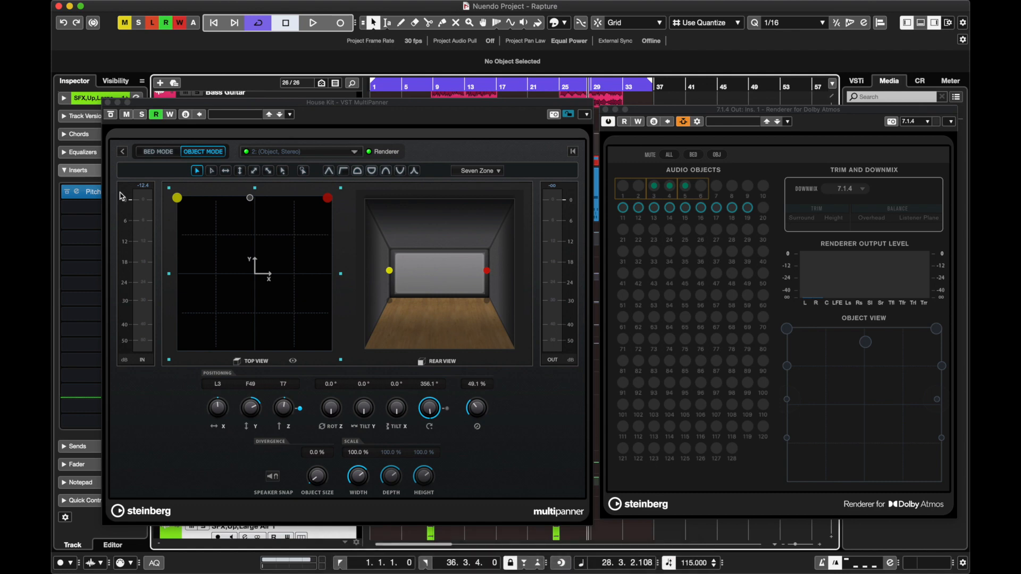
pyautogui.click(108, 103)
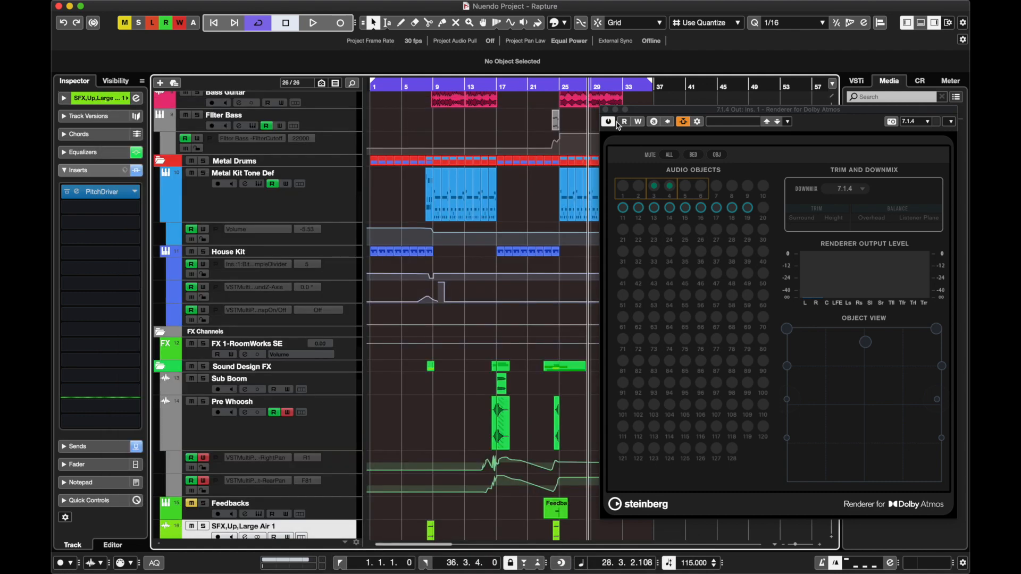
pyautogui.click(605, 110)
pyautogui.click(560, 87)
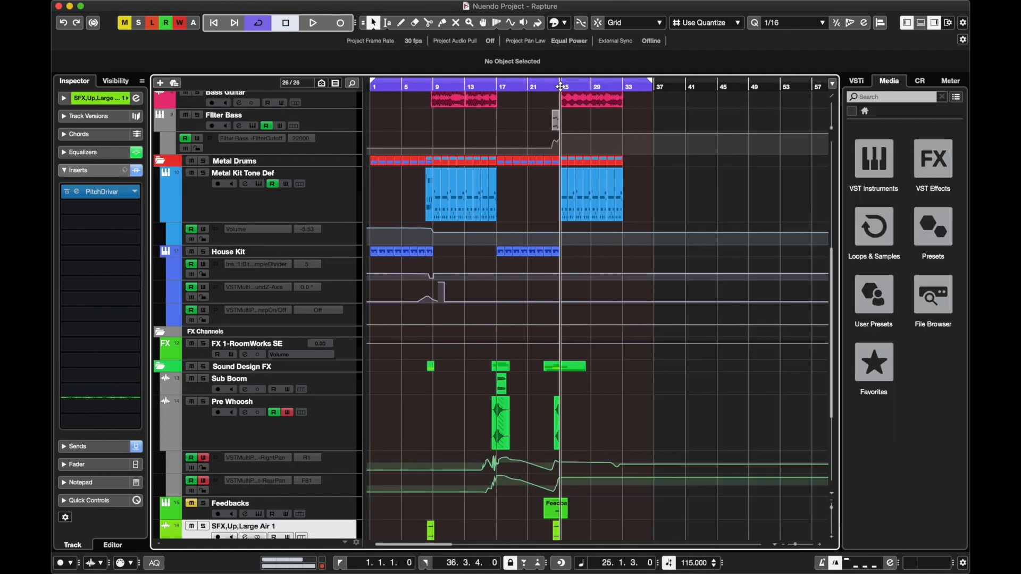
# Find the Fuzz Lead guitar track in the track list and select it
pyautogui.scroll(2, 489, 206)
pyautogui.scroll(3, 489, 205)
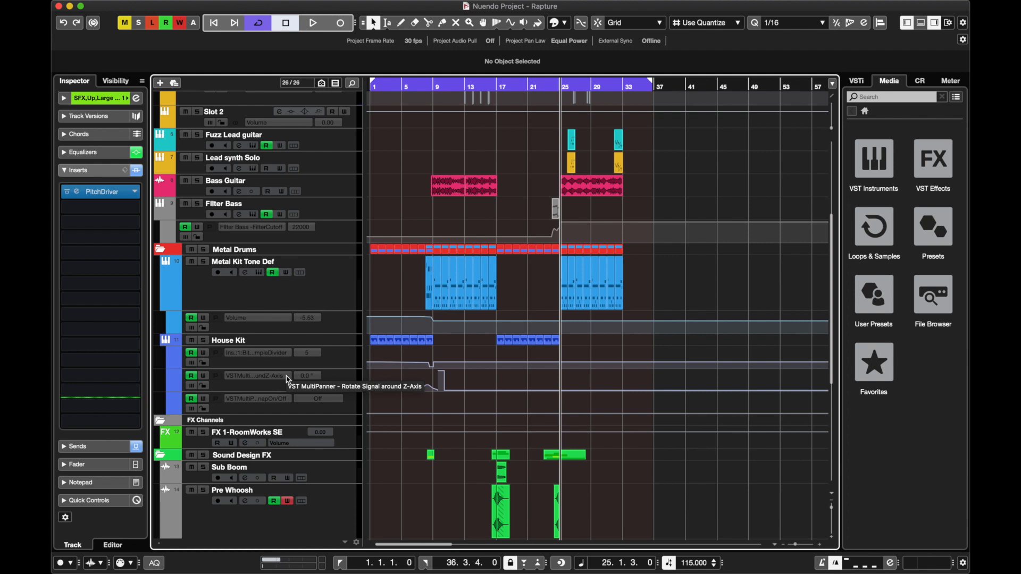
pyautogui.scroll(-10, 326, 281)
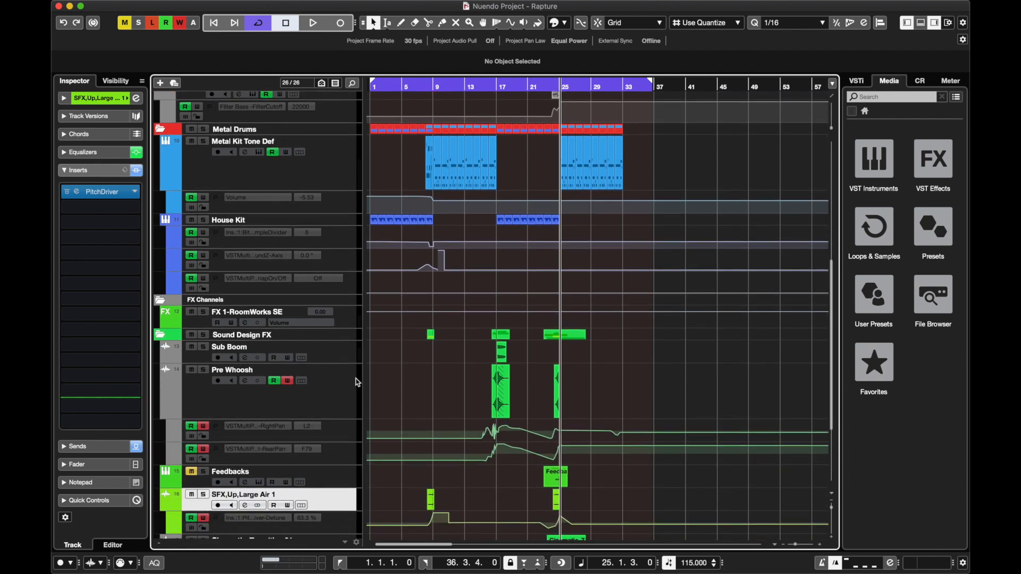
pyautogui.scroll(7, 225, 327)
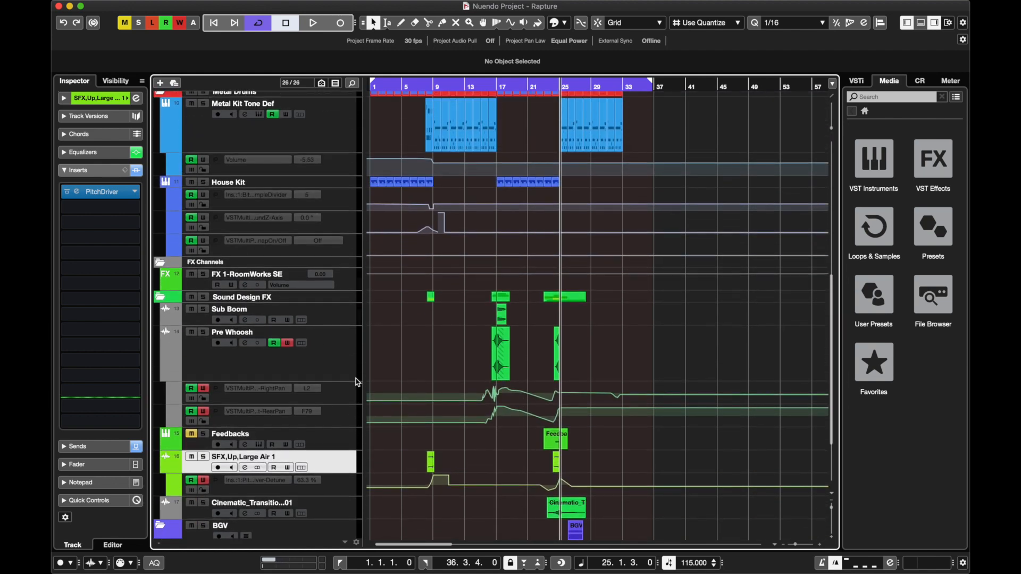
pyautogui.scroll(6, 225, 326)
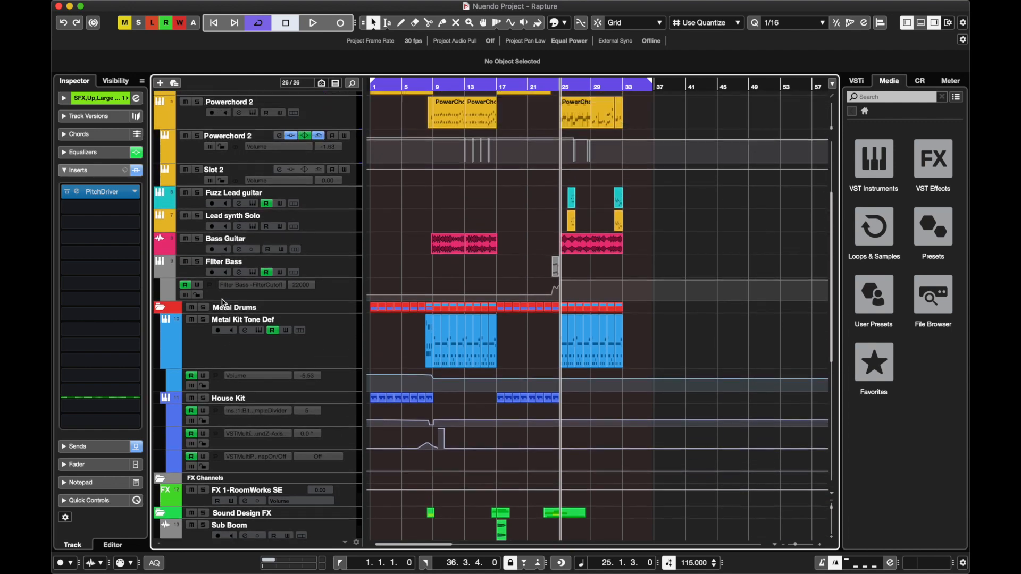
pyautogui.click(326, 237)
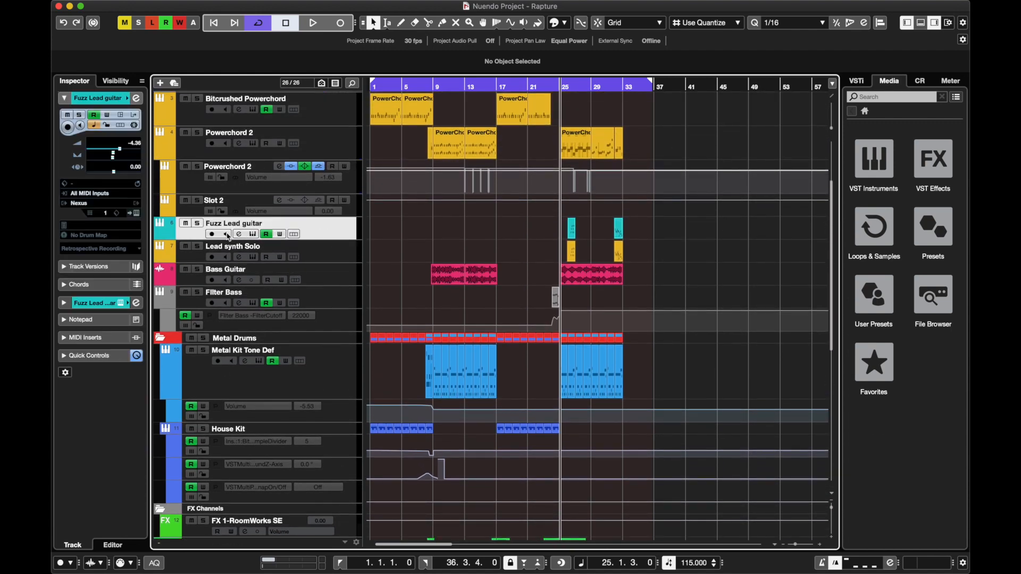
# Open the Fuzz Lead guitar's Nexus instrument to view its Guitar Fuzz2 preset and effects, and close it again
pyautogui.click(253, 235)
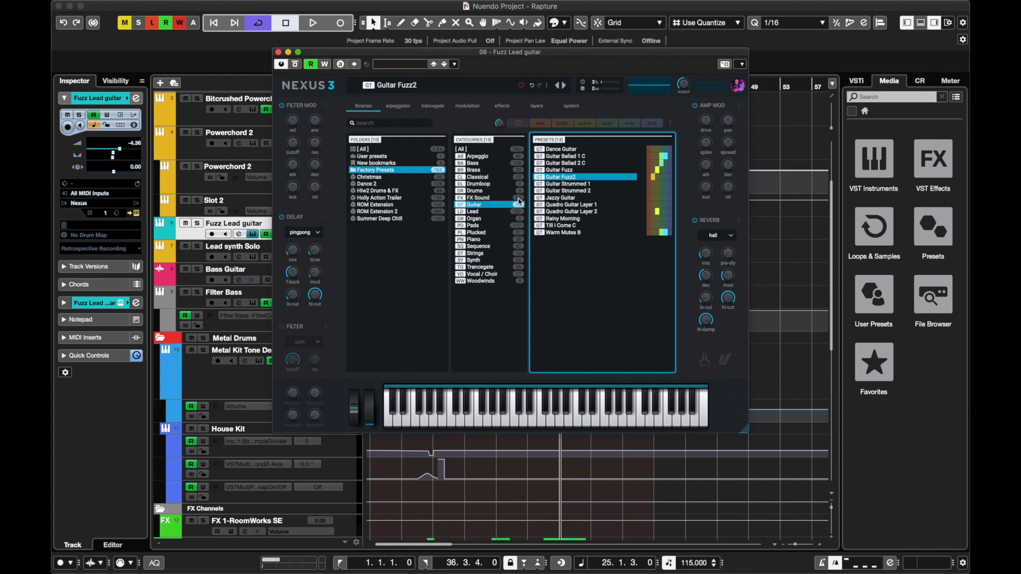
pyautogui.click(565, 409)
pyautogui.moveTo(320, 56); pyautogui.dragTo(300, 85)
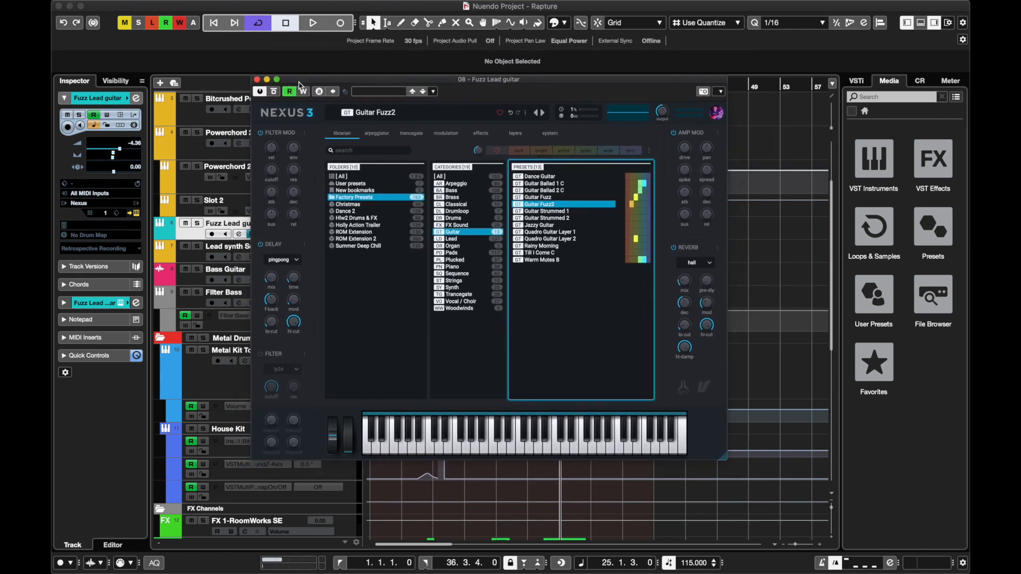
pyautogui.click(257, 79)
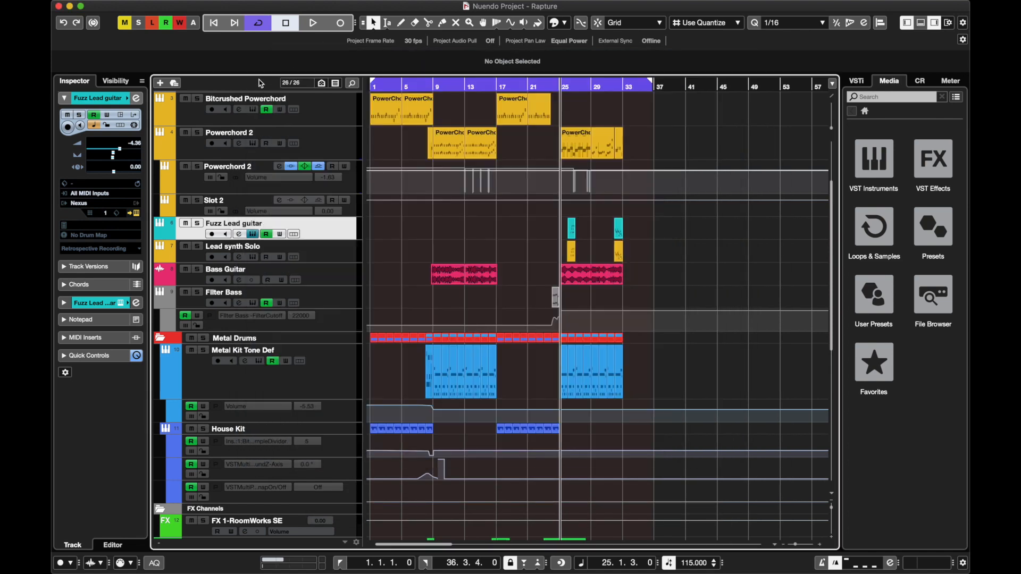
# In the Fuzz Lead guitar's channel settings, raise the pre/post-fader divider to sit below insert slot 10
pyautogui.click(237, 235)
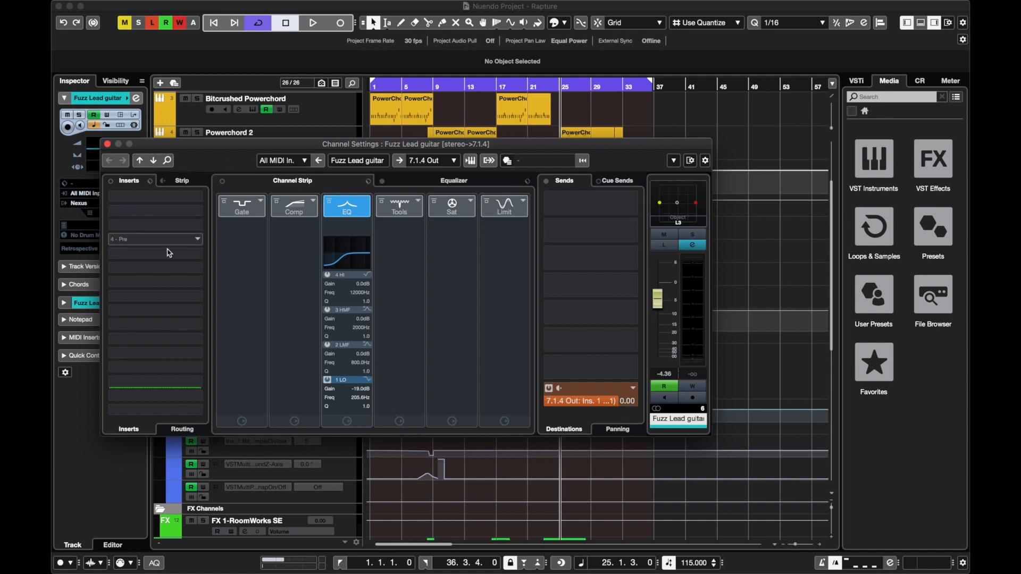
pyautogui.moveTo(178, 392); pyautogui.dragTo(169, 355)
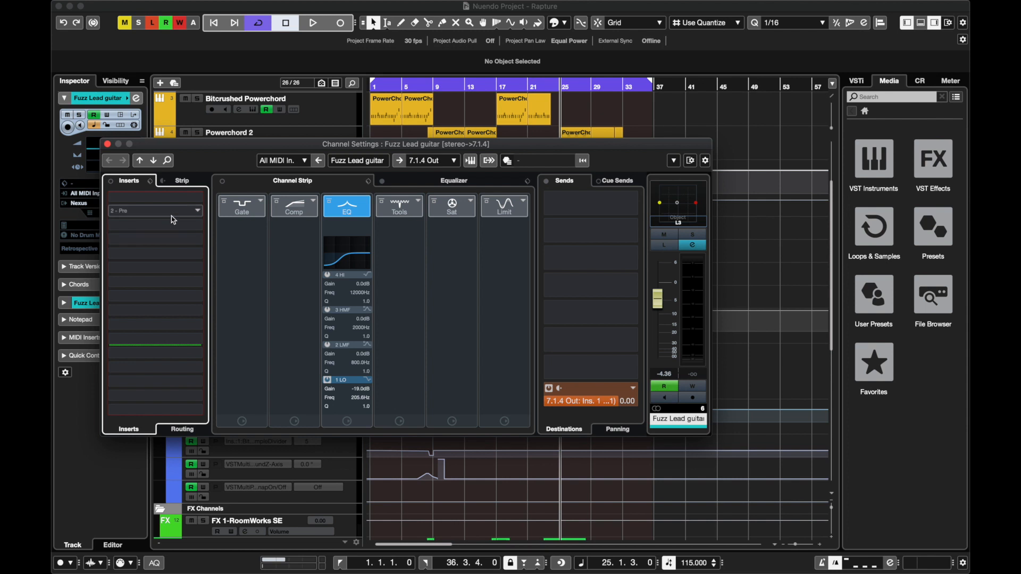
pyautogui.moveTo(171, 345); pyautogui.dragTo(170, 330)
pyautogui.click(107, 144)
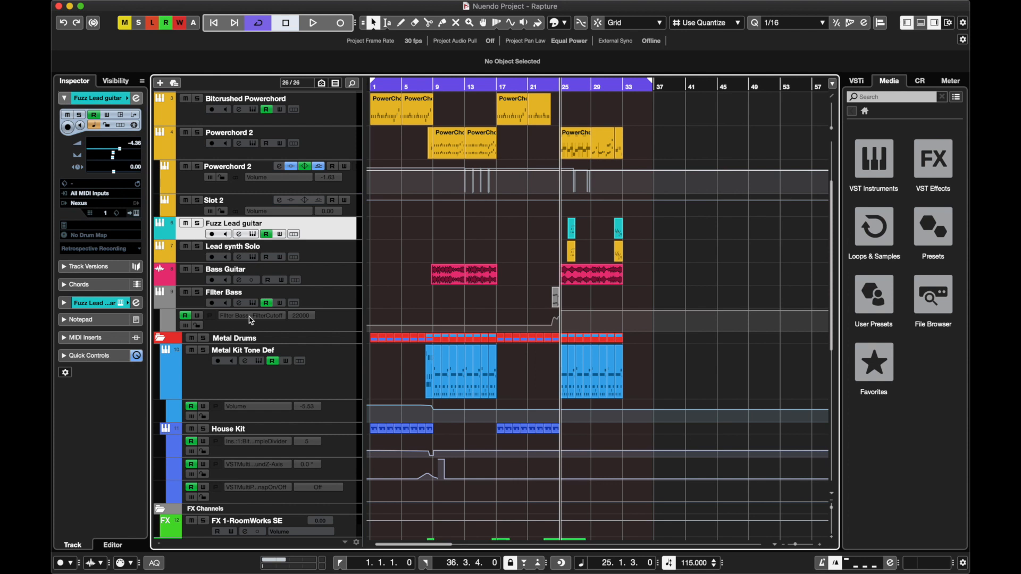
# Turn off the built-in delay and reverb in the Fuzz Lead guitar's Nexus instrument and close its window
pyautogui.click(253, 234)
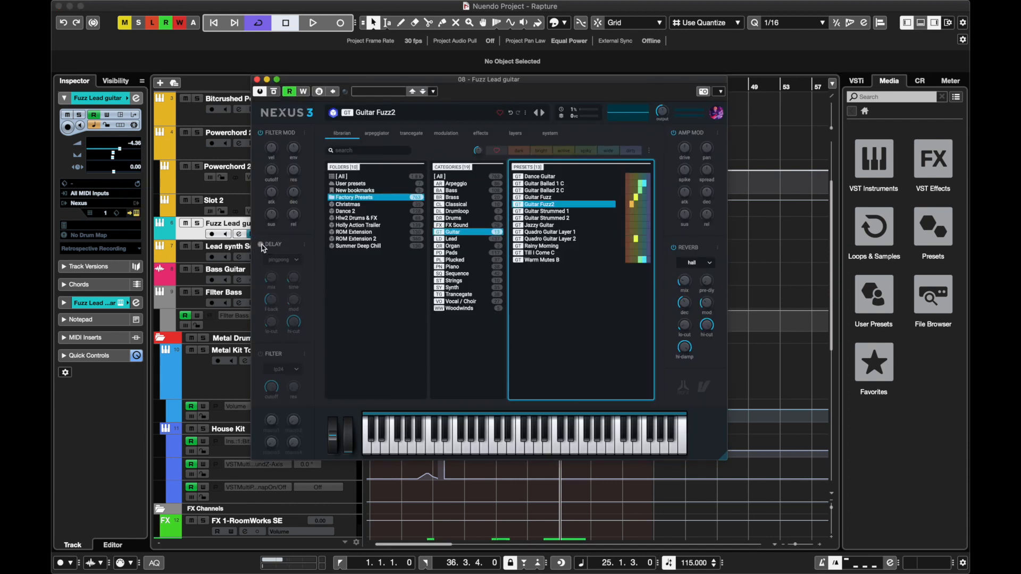
pyautogui.click(673, 247)
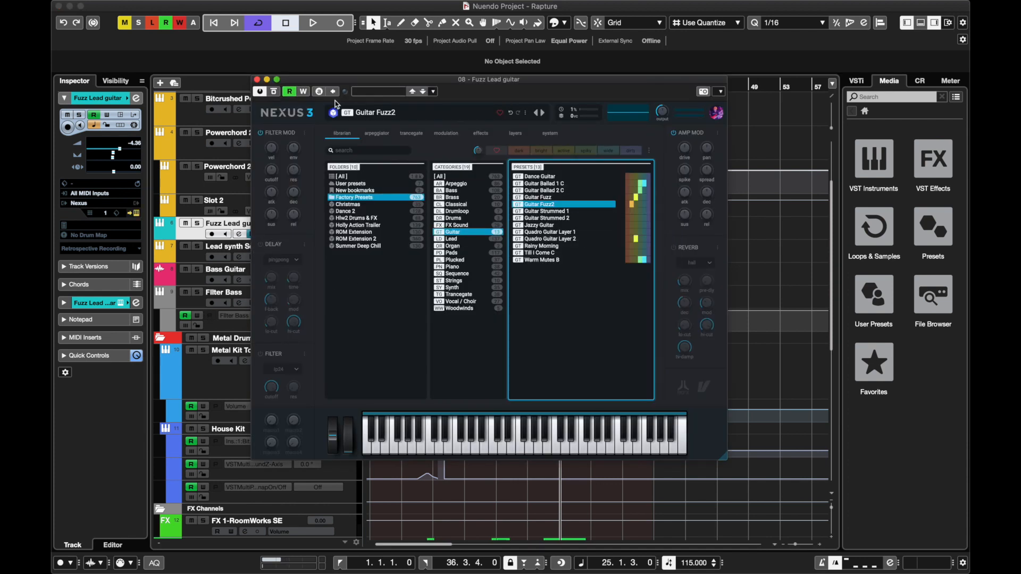
pyautogui.click(258, 78)
# Load the RoomWorks reverb into pre-fader insert slot 9 of the Fuzz Lead guitar channel
pyautogui.click(240, 234)
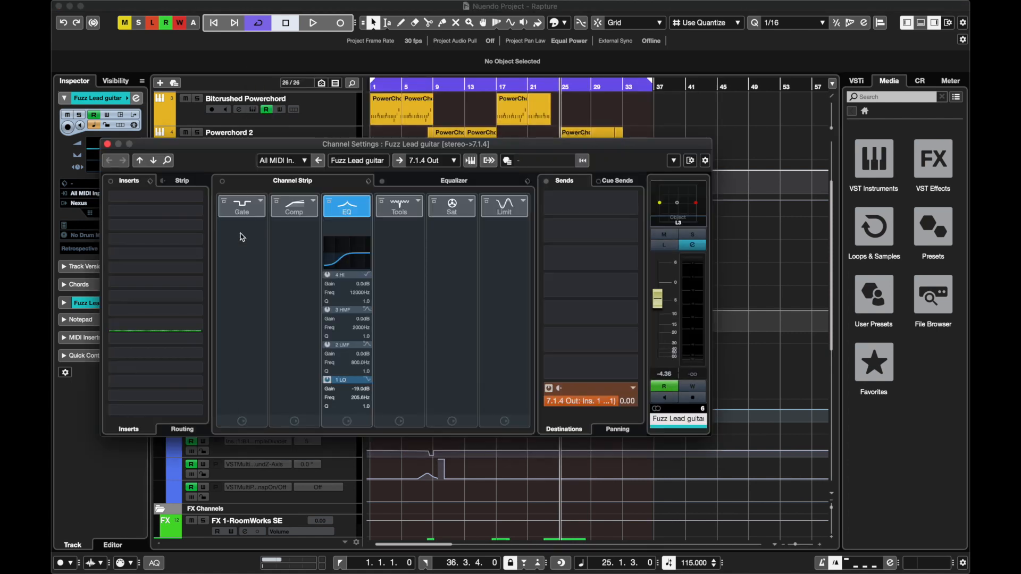
pyautogui.click(197, 313)
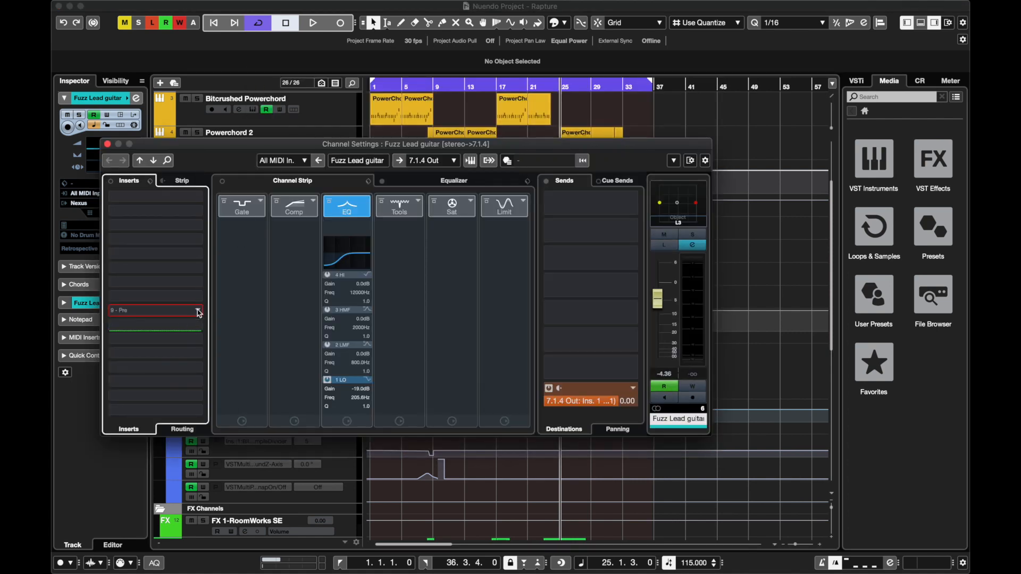
pyautogui.click(123, 454)
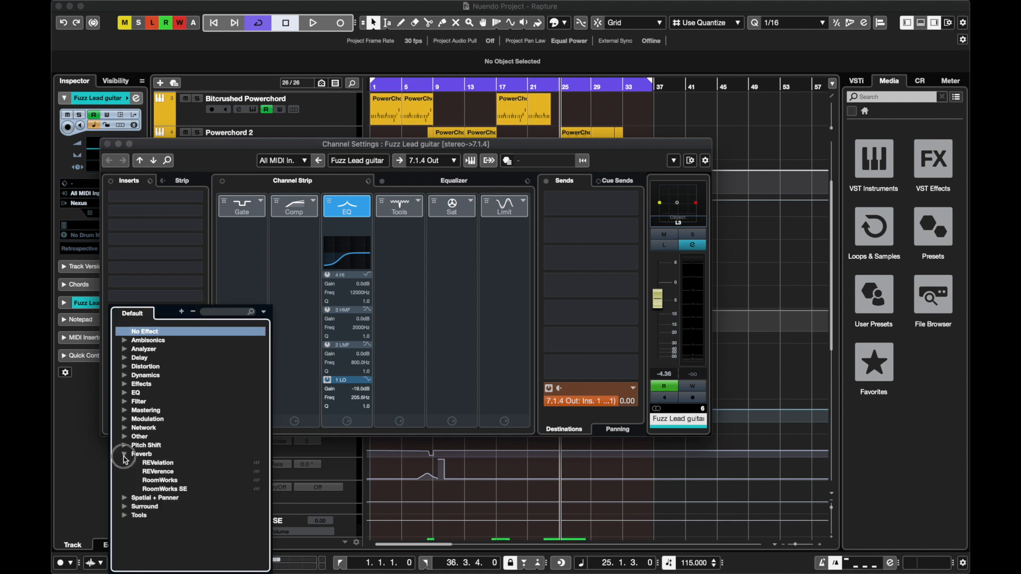
pyautogui.click(162, 482)
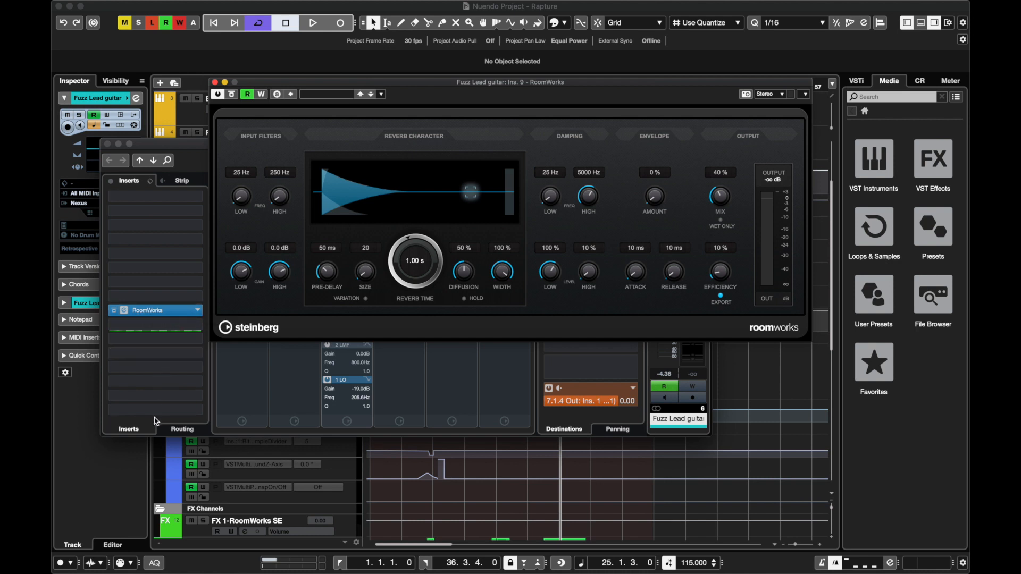
# Try the RoomWorks insert in post-fader slot 12 and return it to pre-fader slot 9
pyautogui.moveTo(167, 145); pyautogui.dragTo(174, 111)
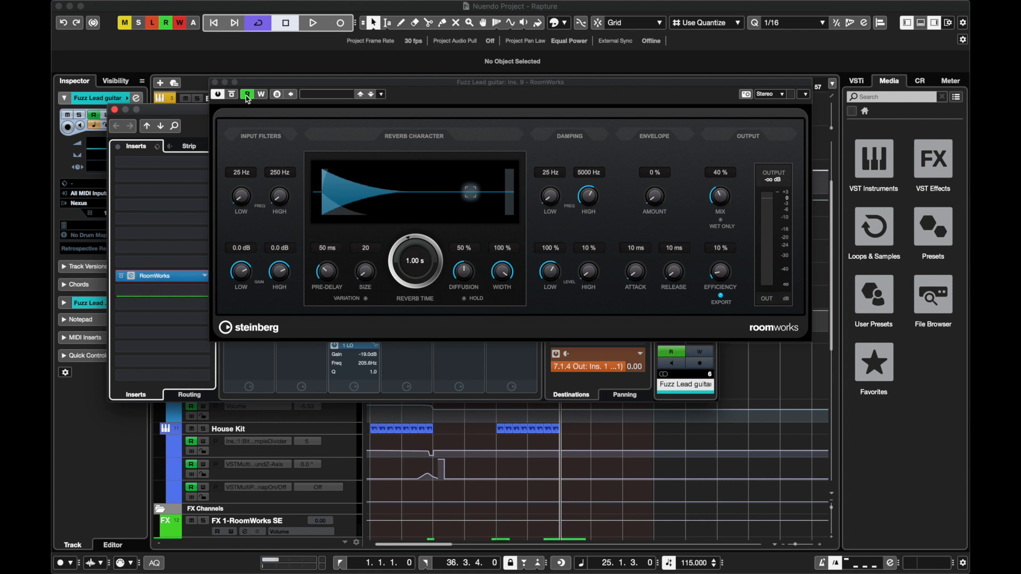
pyautogui.moveTo(272, 82); pyautogui.dragTo(310, 82)
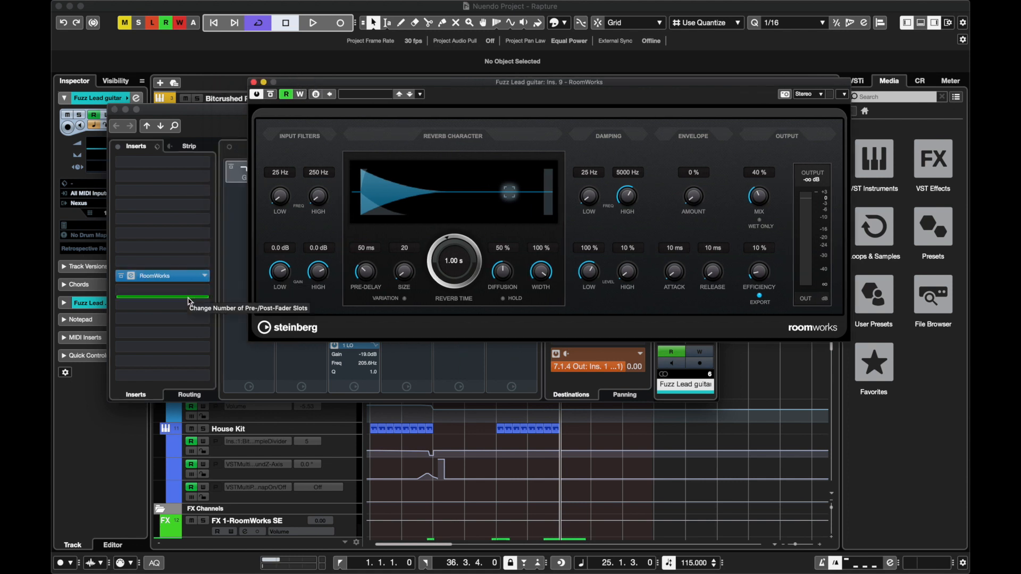
pyautogui.moveTo(179, 275); pyautogui.dragTo(153, 319)
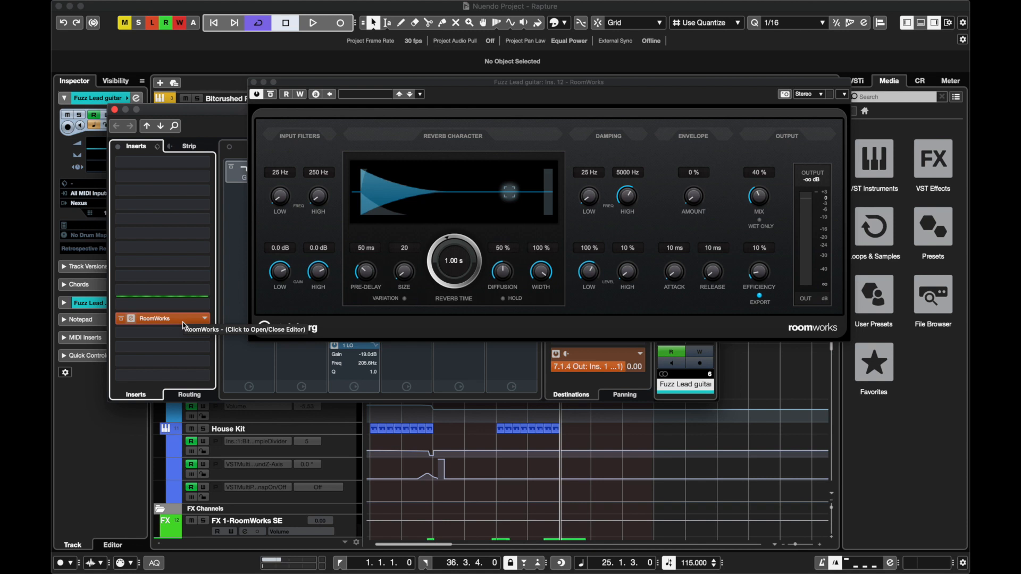
pyautogui.moveTo(182, 319); pyautogui.dragTo(180, 276)
# Arrange the channel settings and RoomWorks windows clear of the track list and solo the Fuzz Lead guitar track
pyautogui.moveTo(314, 84); pyautogui.dragTo(252, 230)
pyautogui.moveTo(155, 108); pyautogui.dragTo(318, 108)
pyautogui.moveTo(297, 229); pyautogui.dragTo(466, 228)
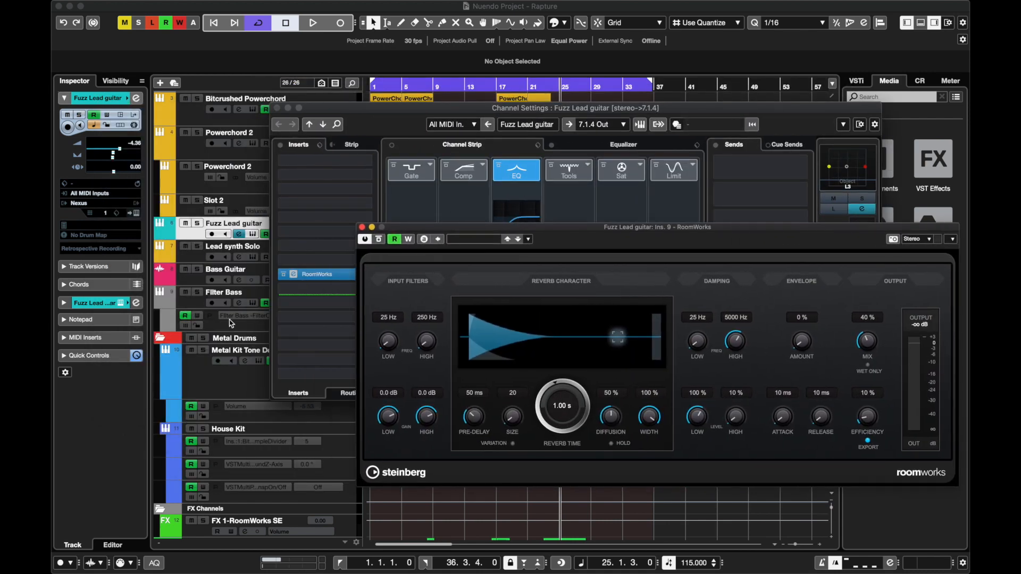
pyautogui.click(197, 224)
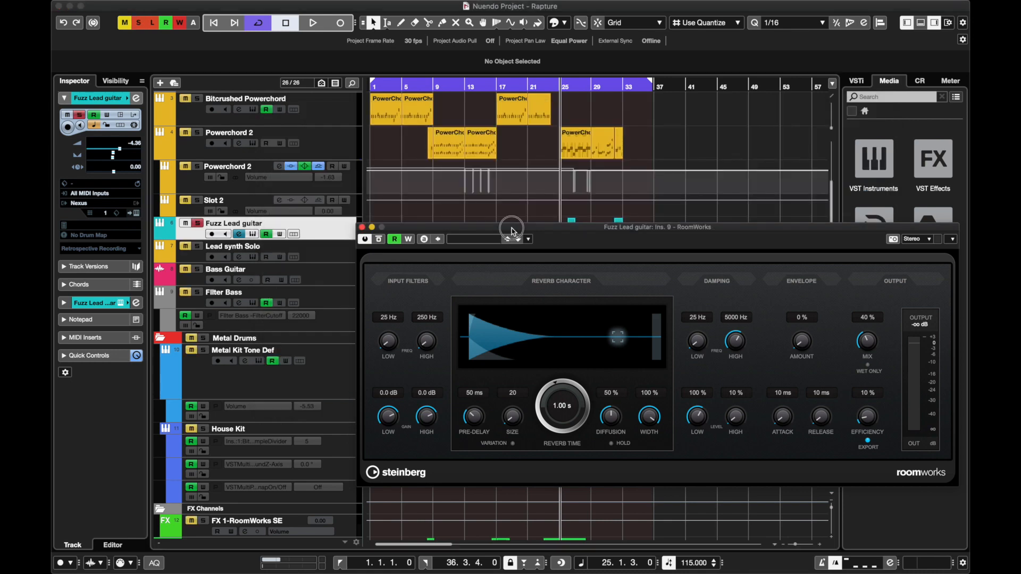
# Set the RoomWorks pre-delay to 0 ms and reverb time to 6.39 s, keeping its window clear of the ruler
pyautogui.moveTo(508, 227); pyautogui.dragTo(322, 153)
pyautogui.moveTo(287, 338); pyautogui.dragTo(287, 408)
pyautogui.moveTo(353, 334); pyautogui.dragTo(355, 295)
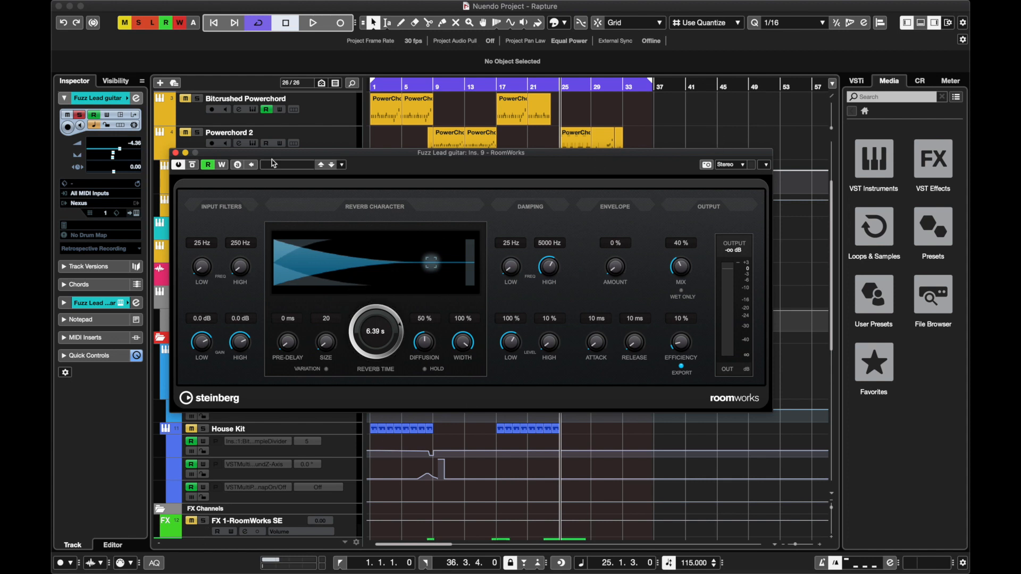
pyautogui.moveTo(276, 157); pyautogui.dragTo(336, 216)
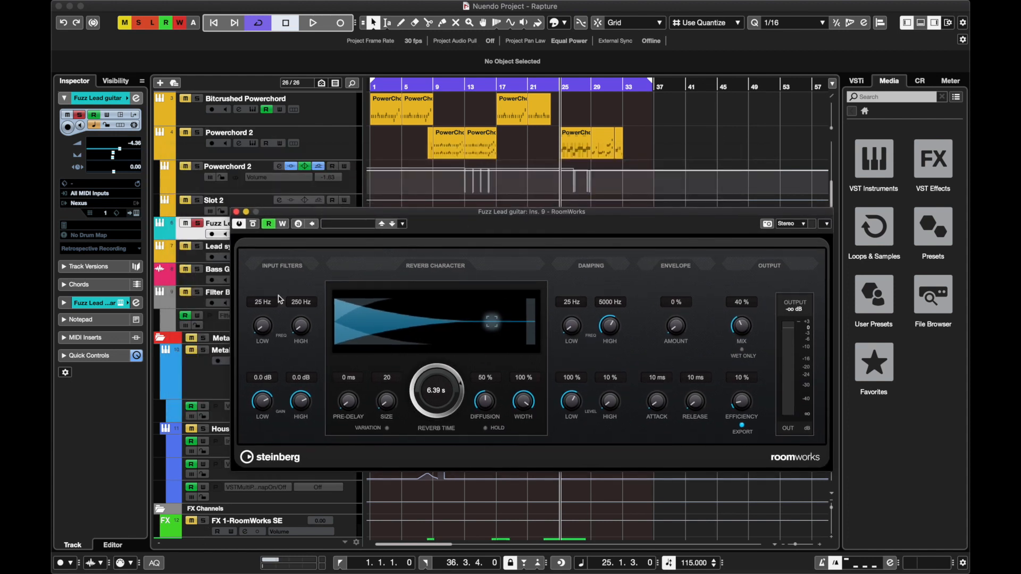
# Audition the soloed Fuzz Lead guitar with reverb from bar 25, and reposition the project cursor at bar 26
pyautogui.press('space')
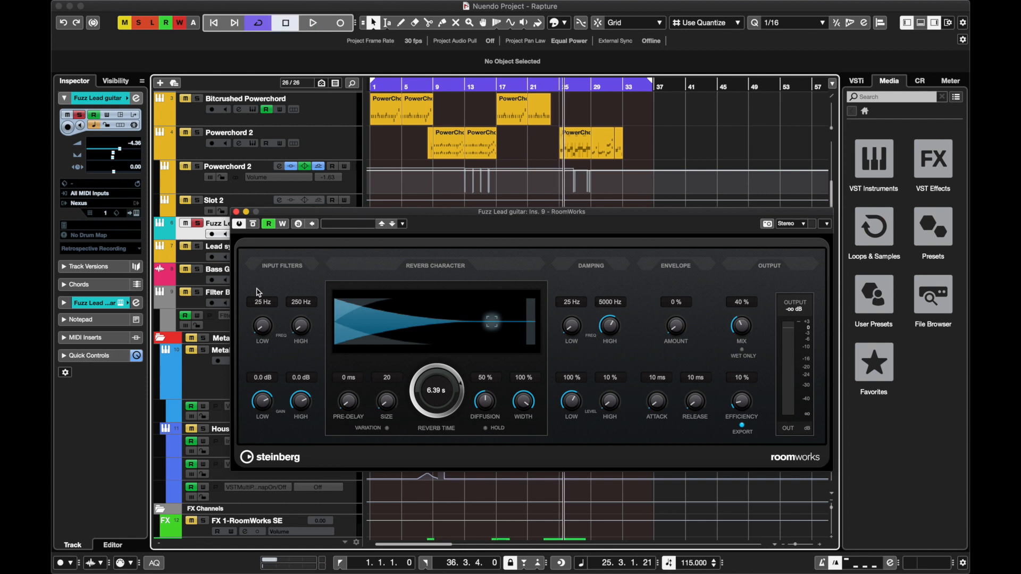
pyautogui.click(560, 87)
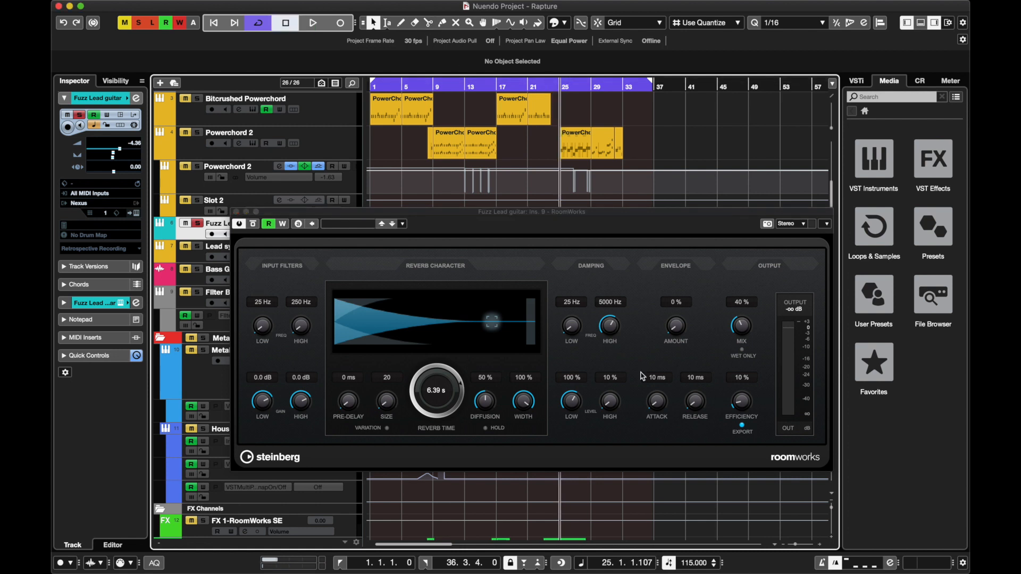
pyautogui.press('space')
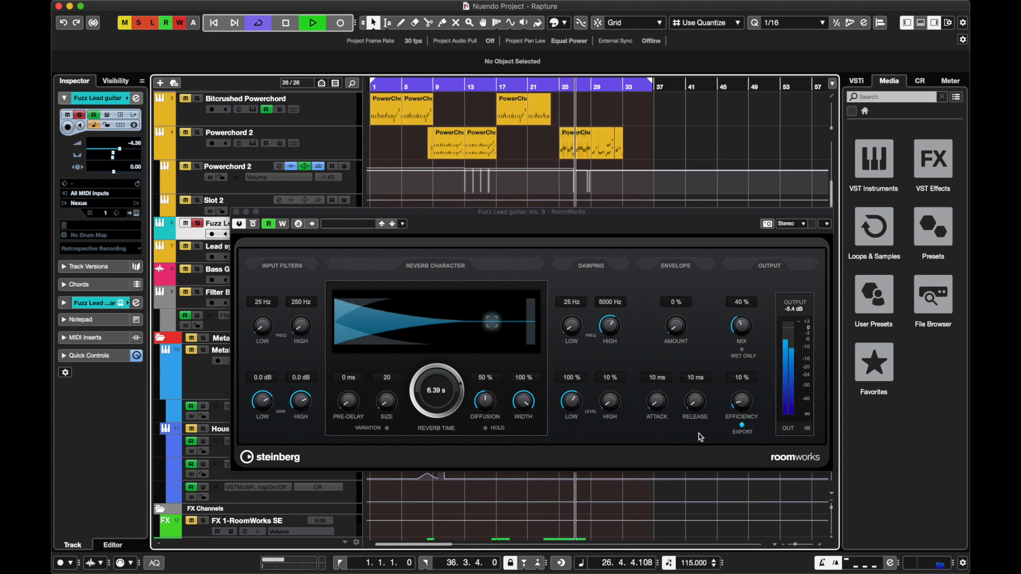
pyautogui.press('space')
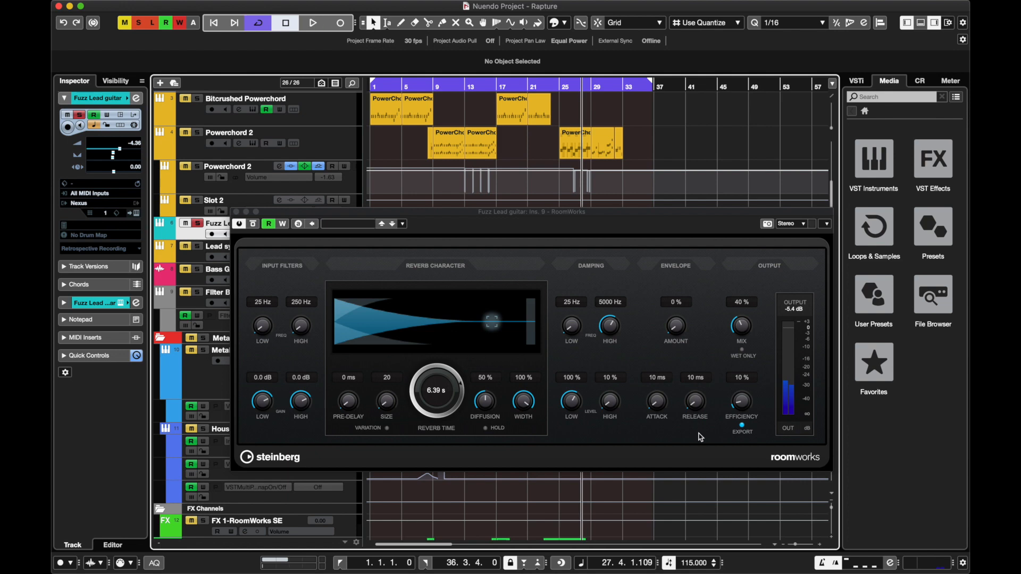
pyautogui.click(570, 87)
# Close the RoomWorks editor and reopen the Fuzz Lead guitar's channel settings
pyautogui.moveTo(553, 212); pyautogui.dragTo(566, 113)
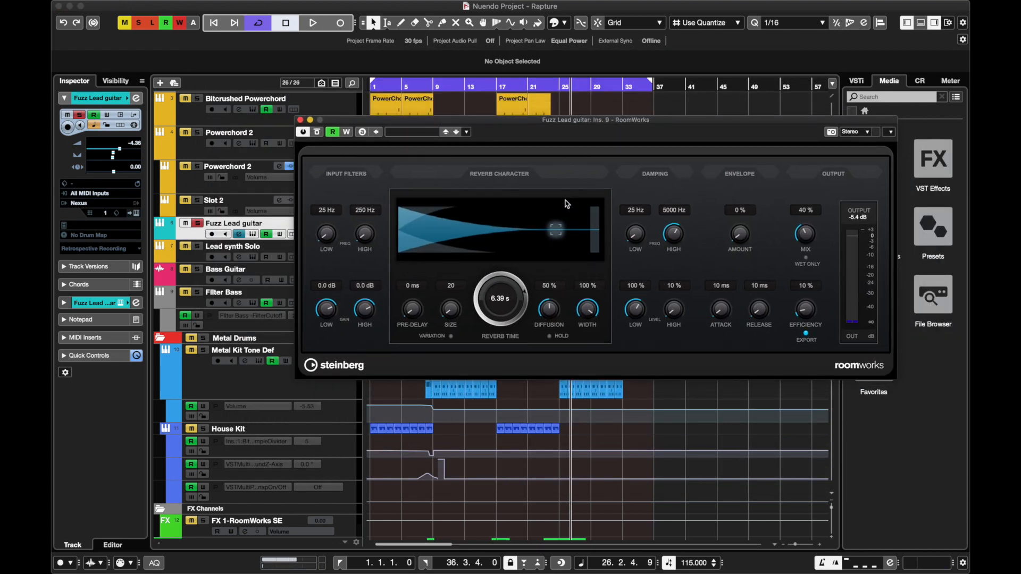
pyautogui.click(300, 120)
pyautogui.click(240, 234)
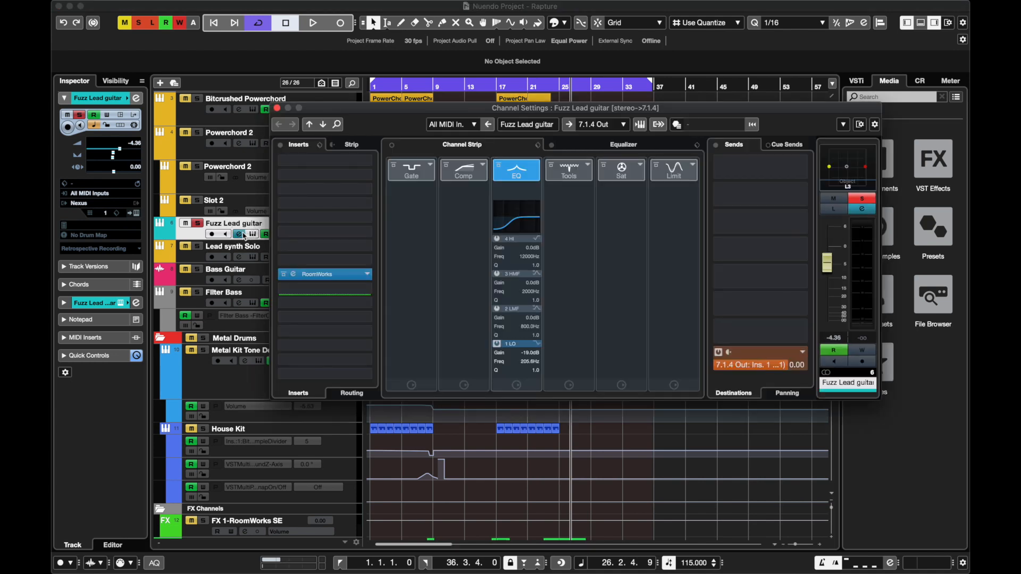
# Move the channel settings window below the Fuzz Lead guitar track, disable its automation read and raise its fader to -0.20 dB
pyautogui.moveTo(480, 111); pyautogui.dragTo(540, 239)
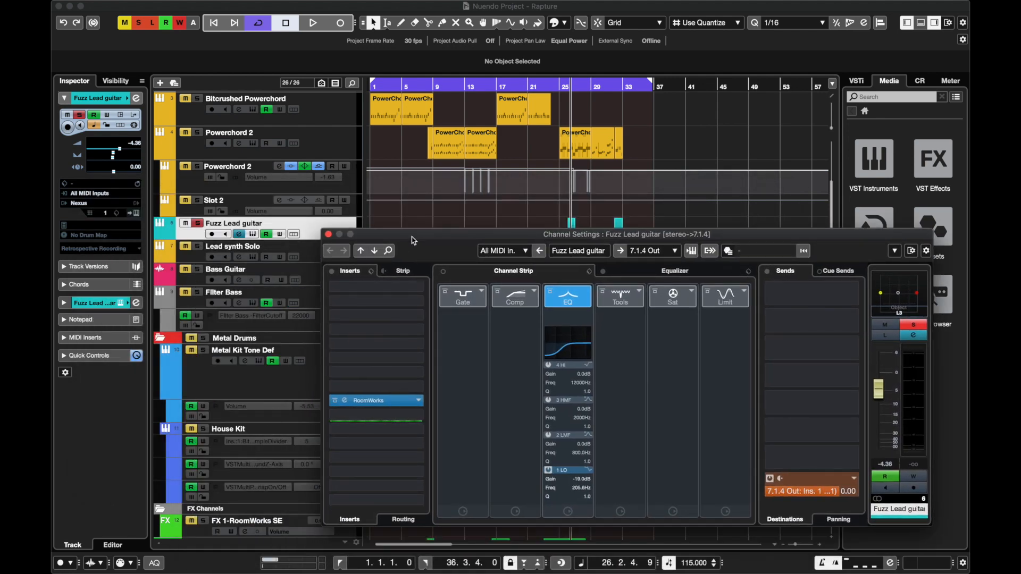
pyautogui.moveTo(421, 234); pyautogui.dragTo(219, 236)
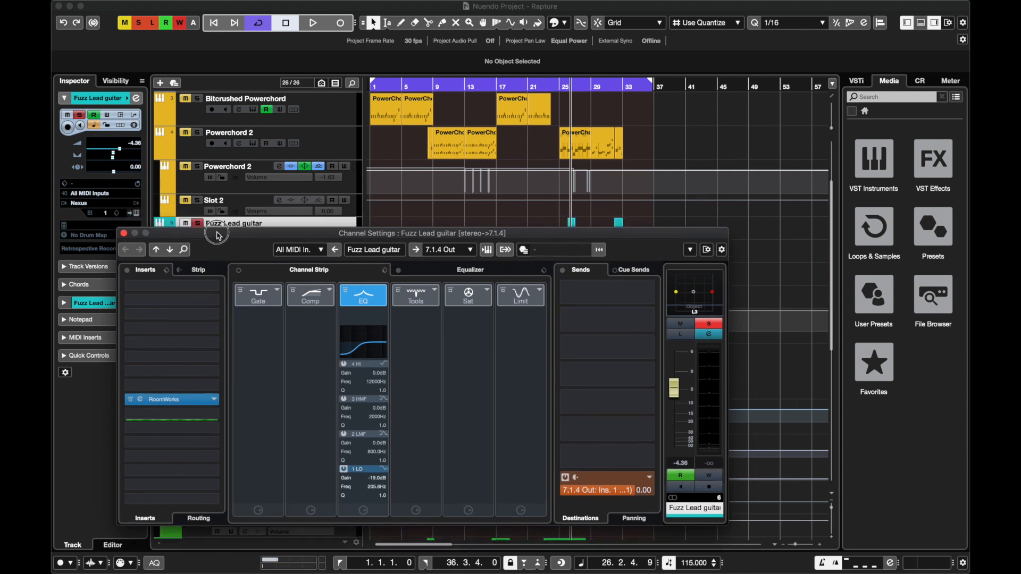
pyautogui.scroll(-3, 556, 159)
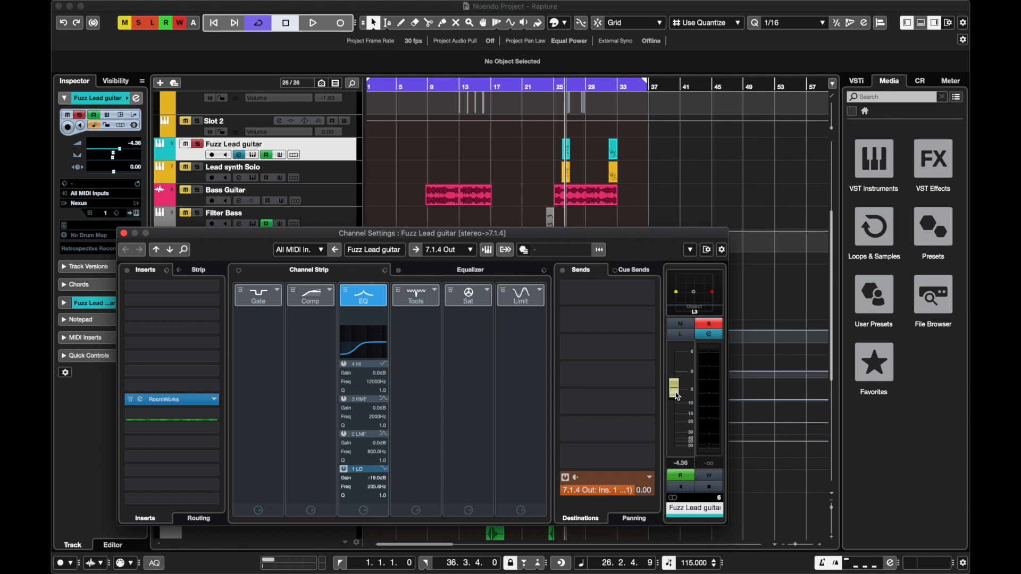
pyautogui.click(681, 474)
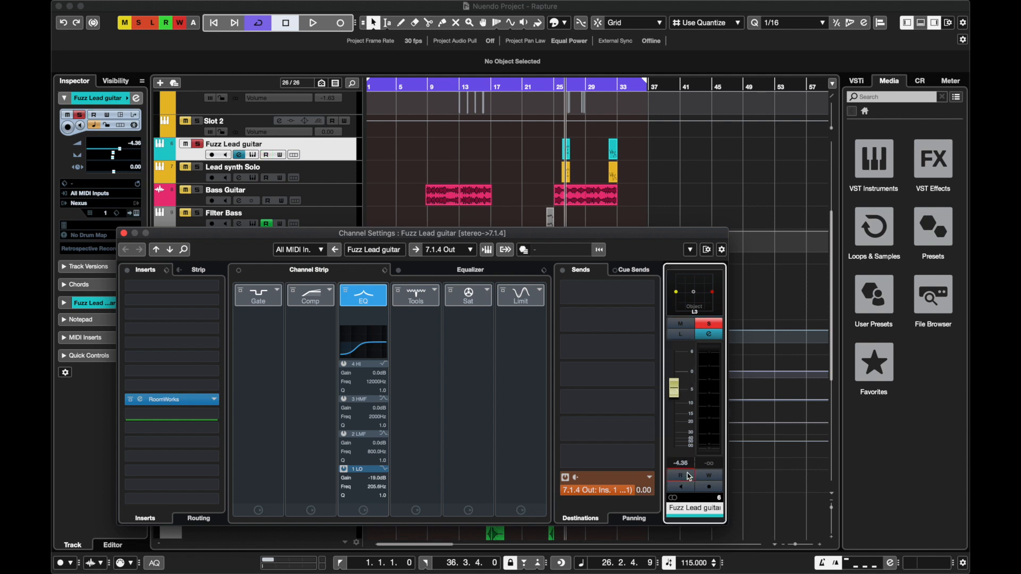
pyautogui.click(673, 393)
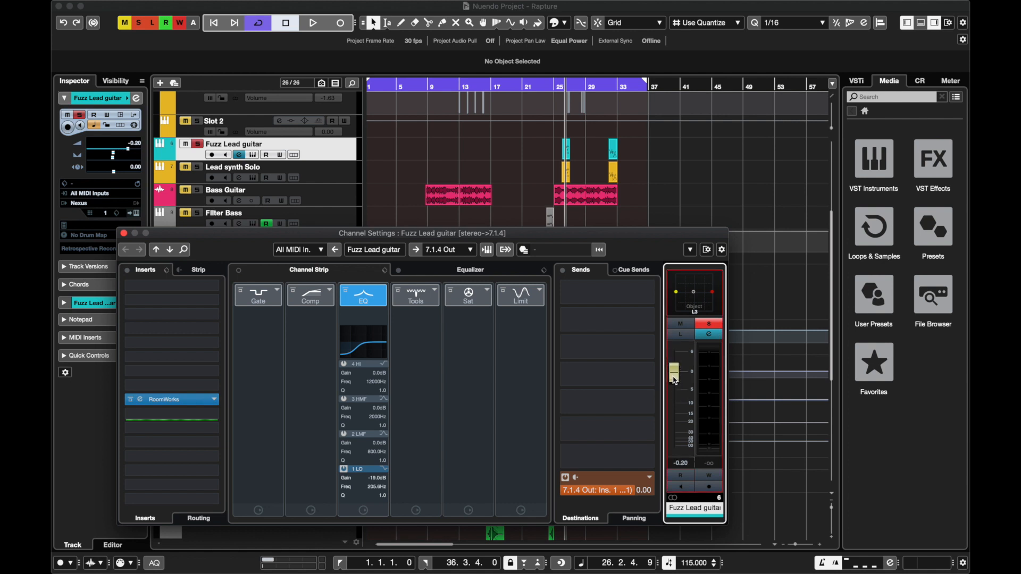
# Place the project cursor at bar 25.4 and set the guitar's RoomWorks insert to 10.02 s reverb time and 49% mix
pyautogui.click(561, 87)
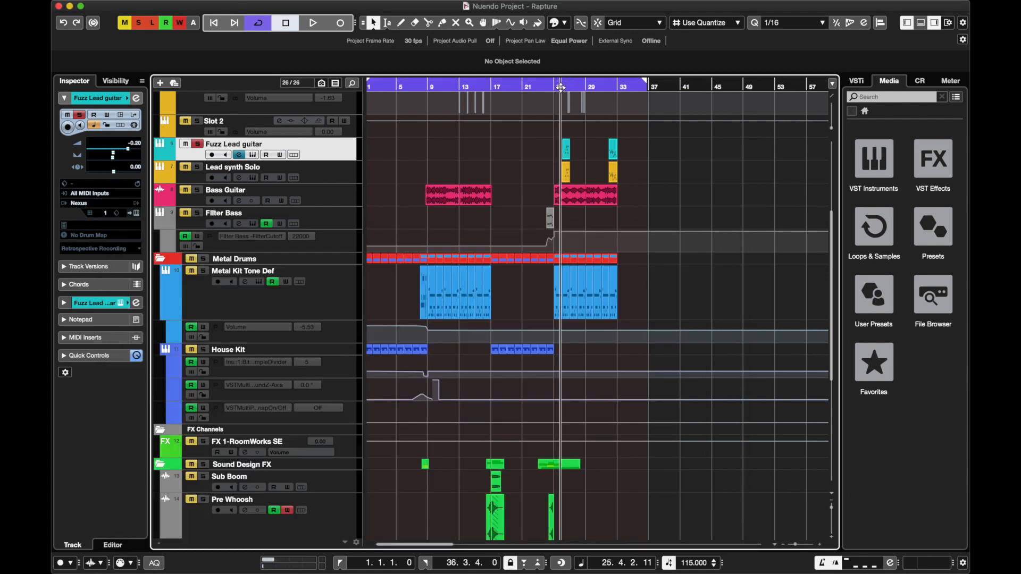
pyautogui.click(239, 155)
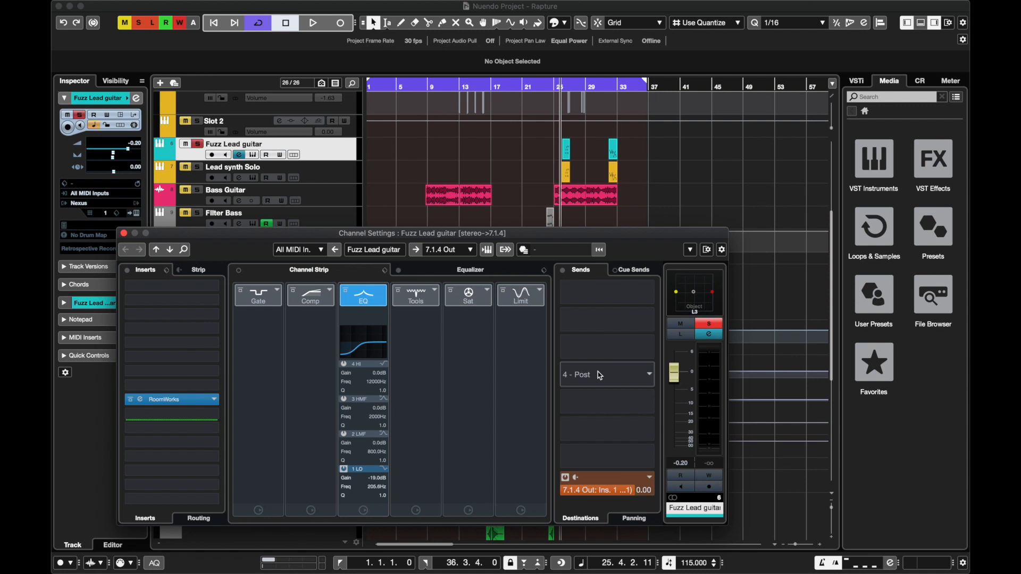
pyautogui.click(189, 399)
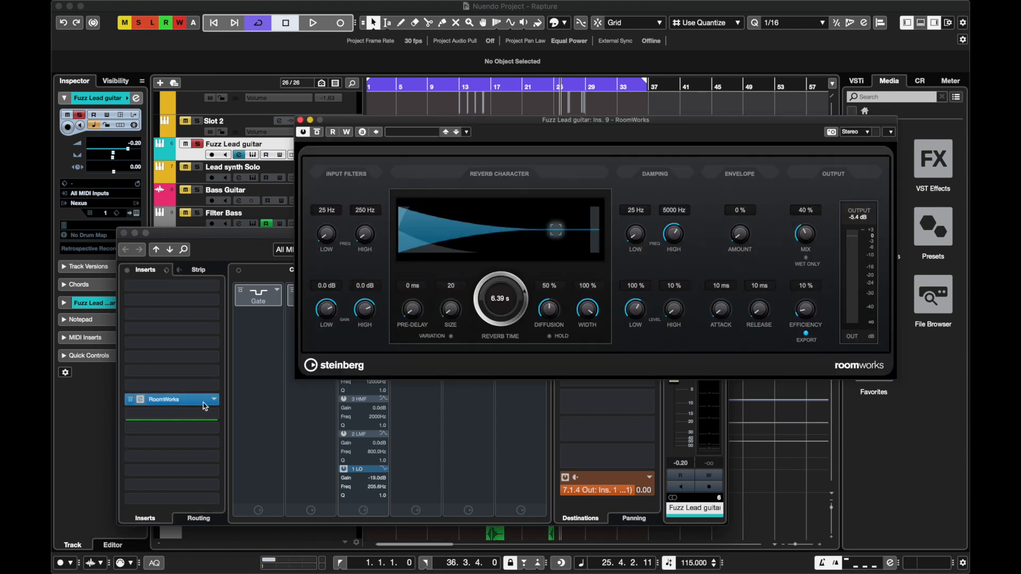
pyautogui.moveTo(484, 311); pyautogui.dragTo(485, 305)
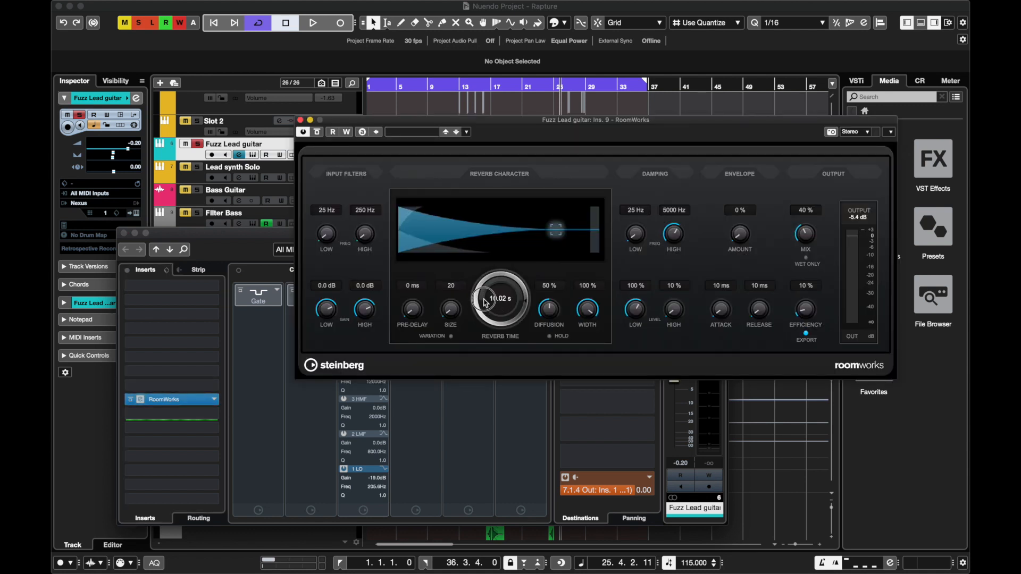
pyautogui.moveTo(792, 241); pyautogui.dragTo(802, 229)
pyautogui.click(300, 122)
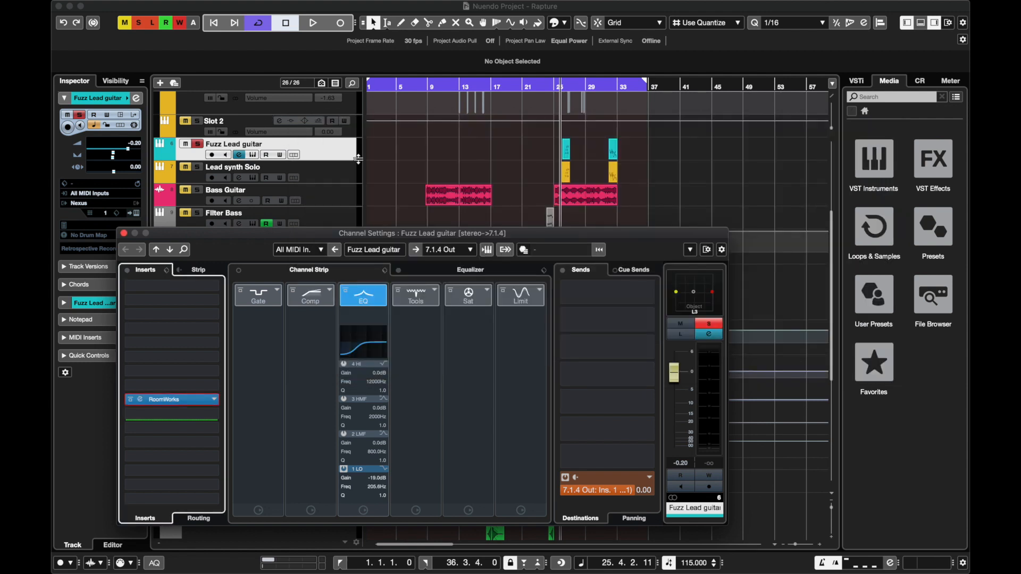
# Audition the soloed Fuzz Lead guitar with the longer, wetter reverb
pyautogui.press('space')
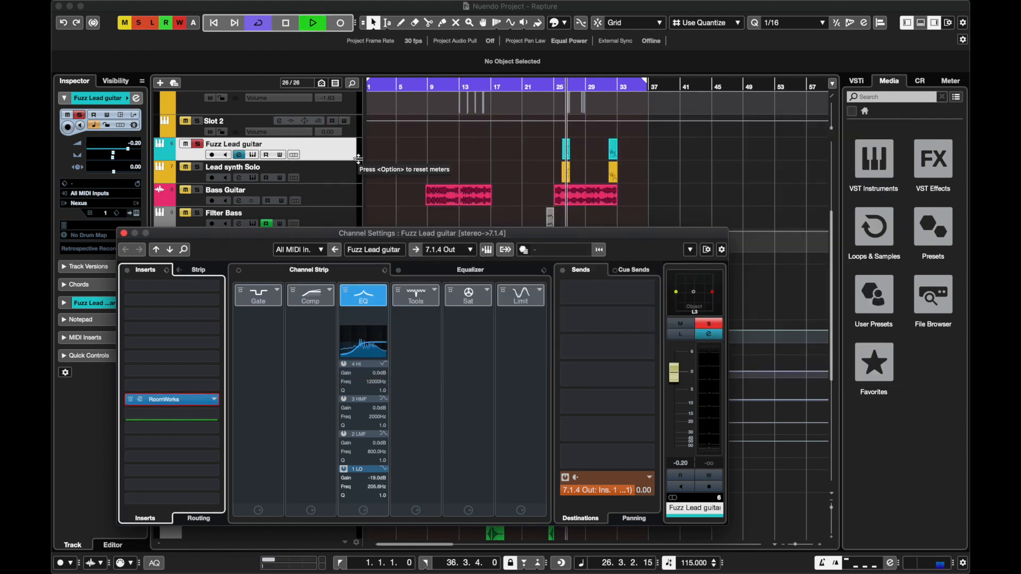
pyautogui.press('space')
pyautogui.moveTo(673, 372)
pyautogui.mouseDown()
pyautogui.moveTo(669, 453)
pyautogui.moveTo(663, 372)
pyautogui.mouseUp()
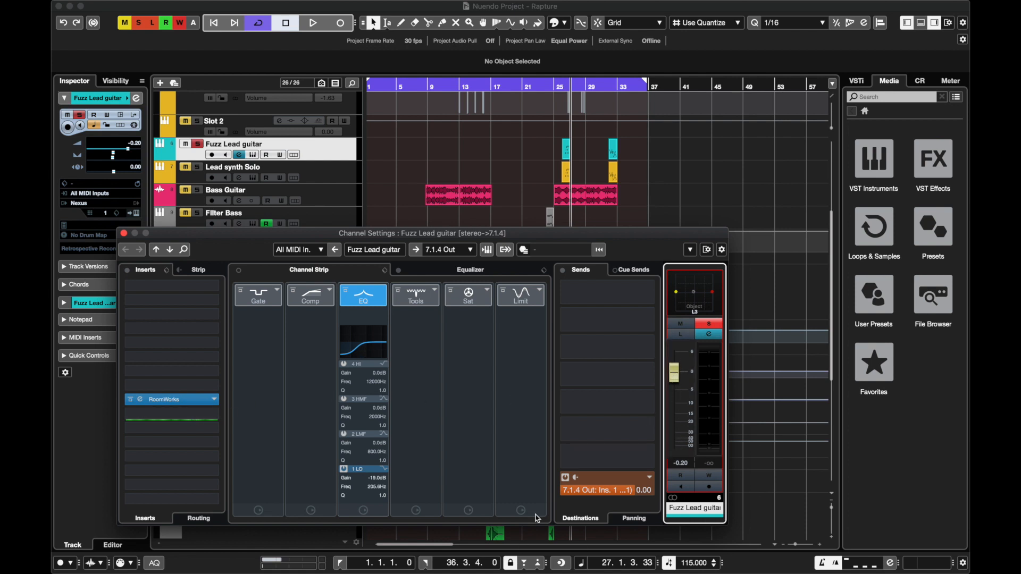
# Move the RoomWorks insert from pre-fader slot 9 to post-fader slot 14 on the Fuzz Lead guitar channel
pyautogui.click(165, 399)
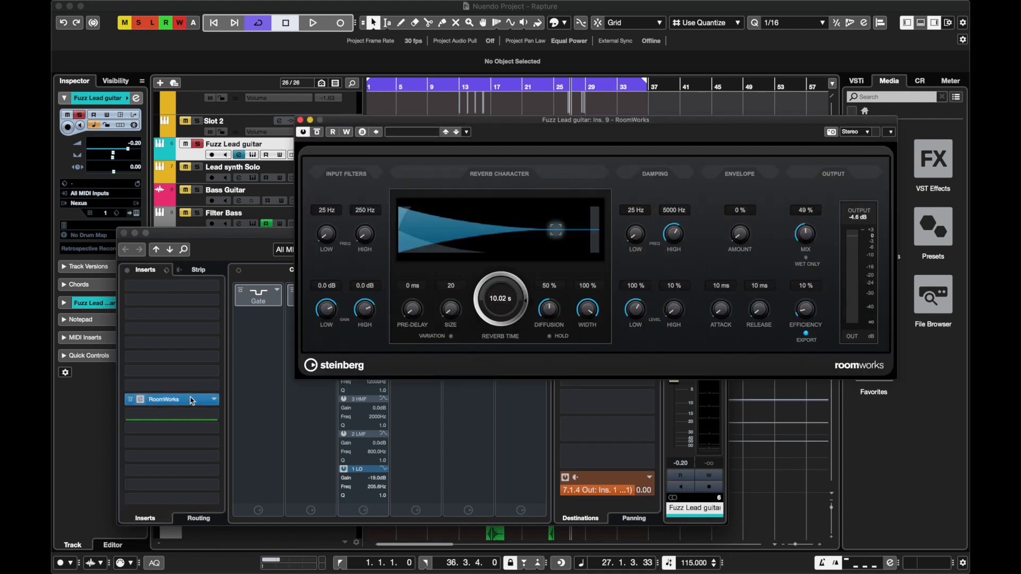
pyautogui.click(300, 121)
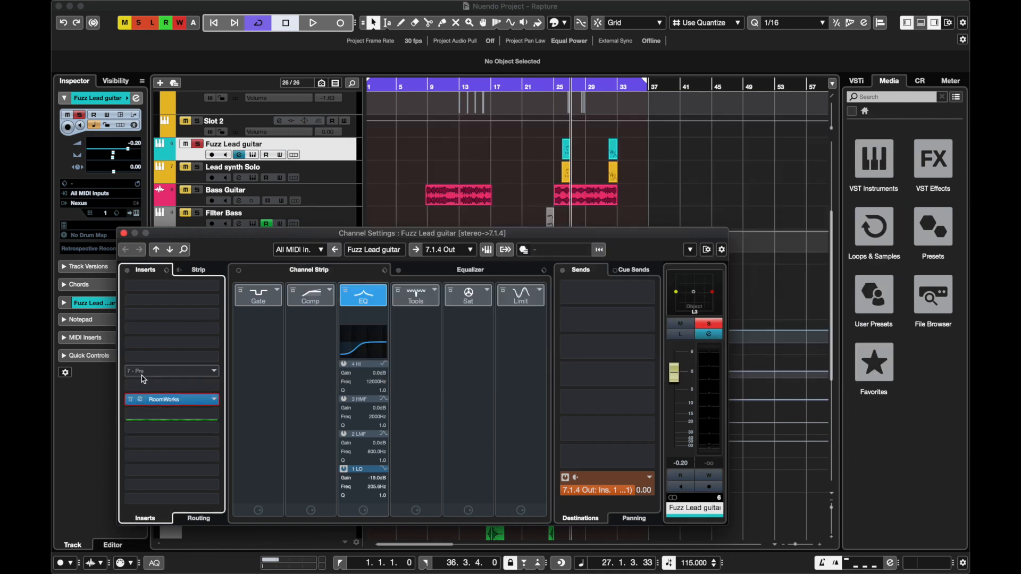
pyautogui.moveTo(197, 403); pyautogui.dragTo(181, 472)
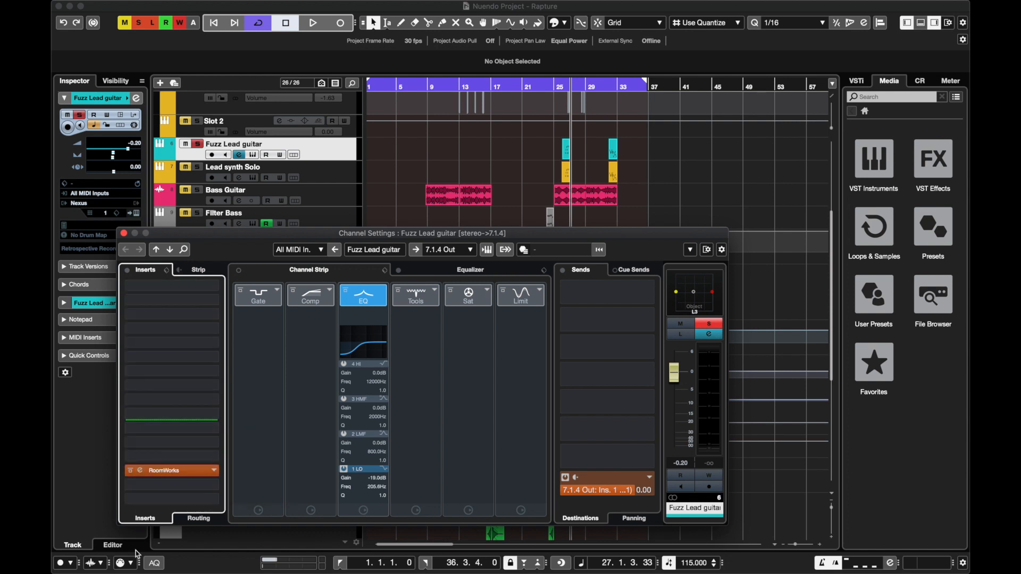
pyautogui.moveTo(190, 427)
pyautogui.mouseDown()
pyautogui.moveTo(185, 461)
pyautogui.moveTo(178, 423)
pyautogui.mouseUp()
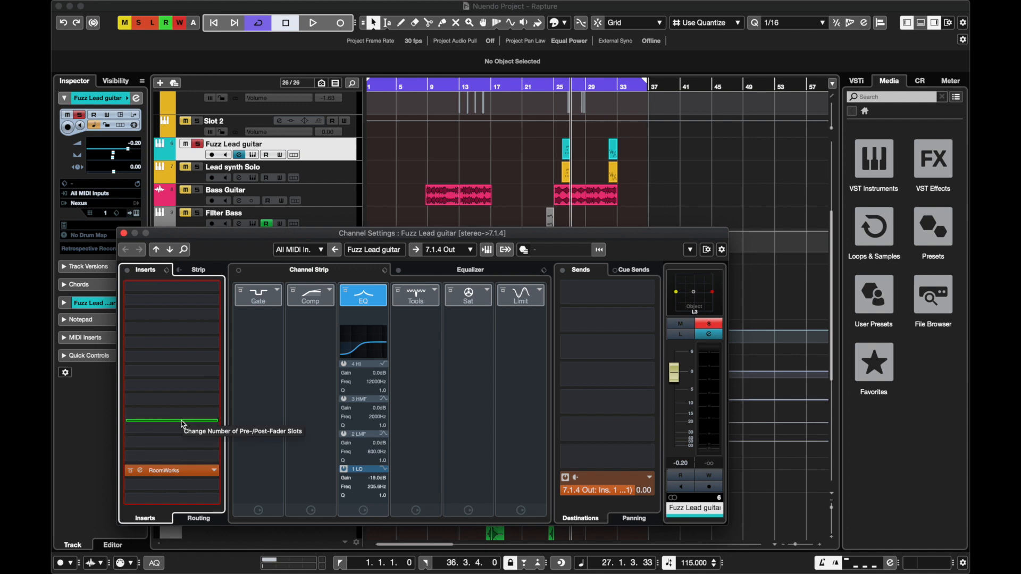
pyautogui.moveTo(181, 422); pyautogui.dragTo(182, 430)
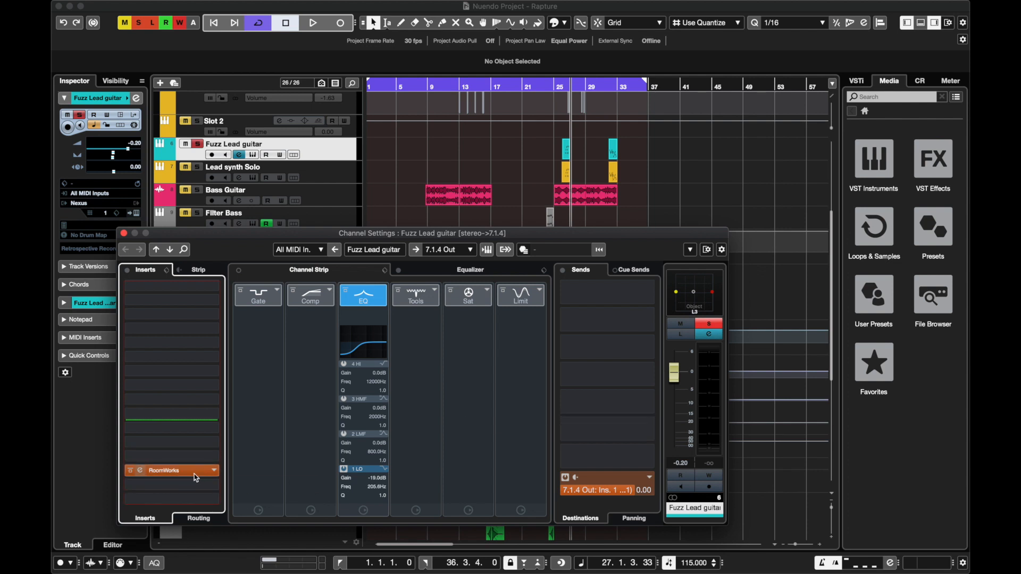
# Audition the Fuzz Lead guitar from bar 25 with its reverb placed post-fader, showing the channel settings during playback
pyautogui.click(562, 87)
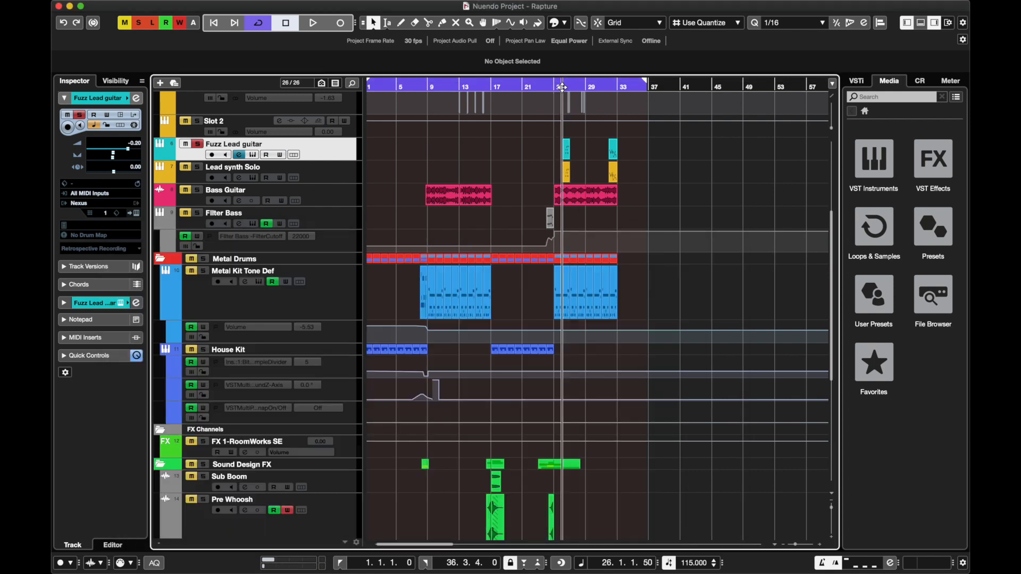
pyautogui.click(240, 154)
pyautogui.click(554, 86)
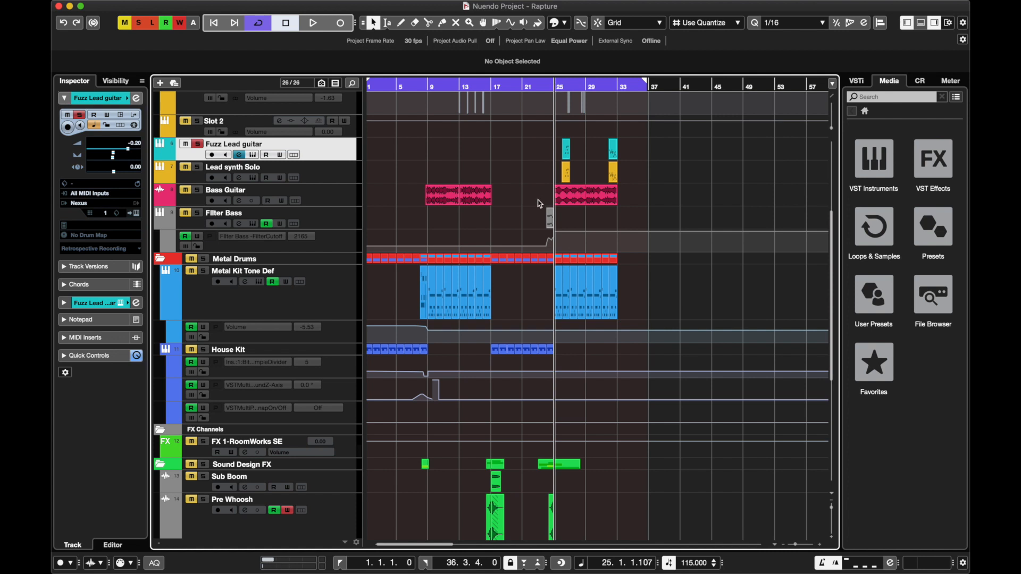
pyautogui.press('space')
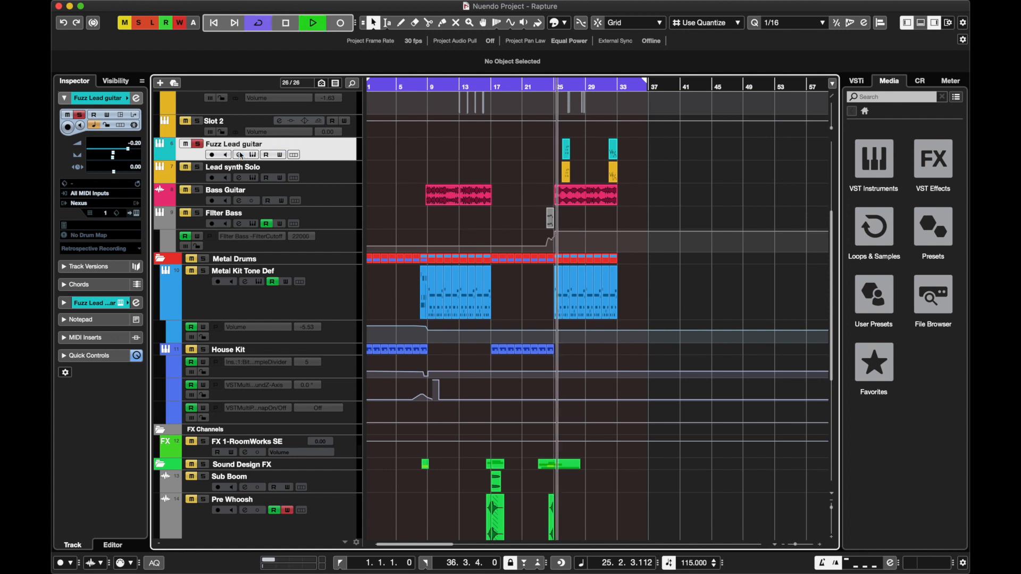
pyautogui.click(239, 154)
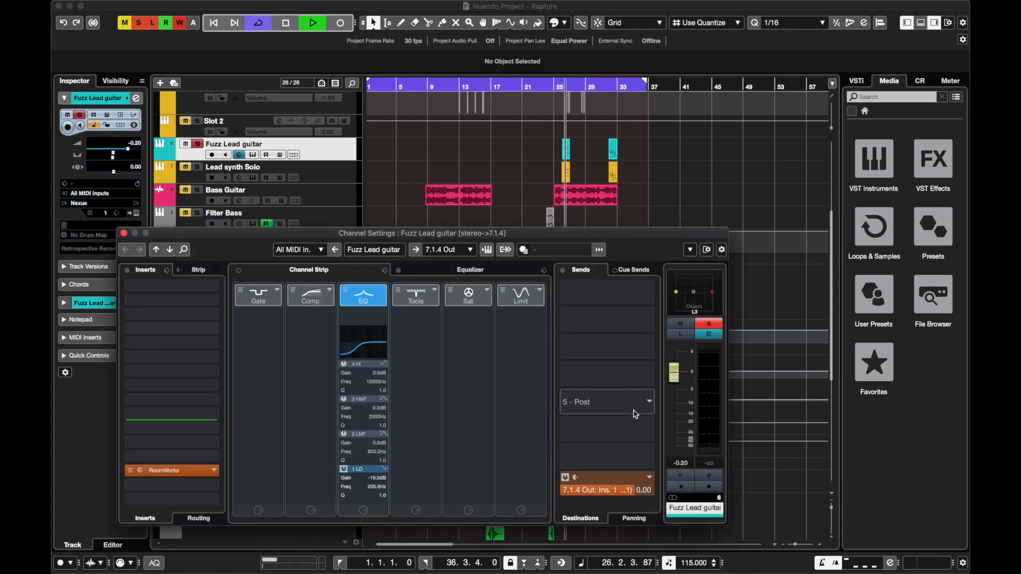
pyautogui.press('space')
# Lower the Fuzz Lead guitar's fader to -∞, audition it from just before its first part and bring its channel settings back
pyautogui.click(673, 375)
pyautogui.moveTo(673, 375); pyautogui.dragTo(676, 466)
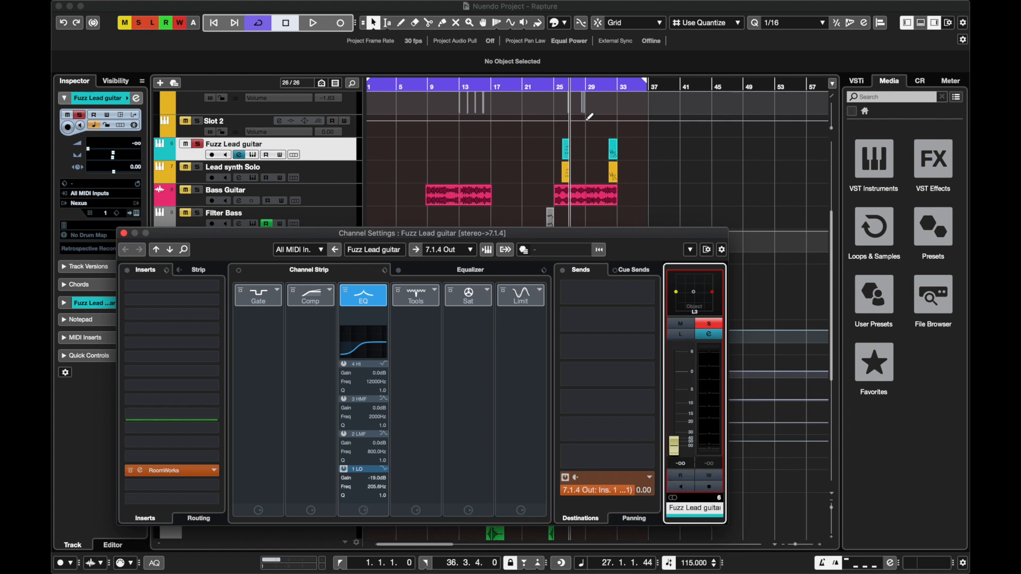
pyautogui.click(560, 88)
pyautogui.press('space')
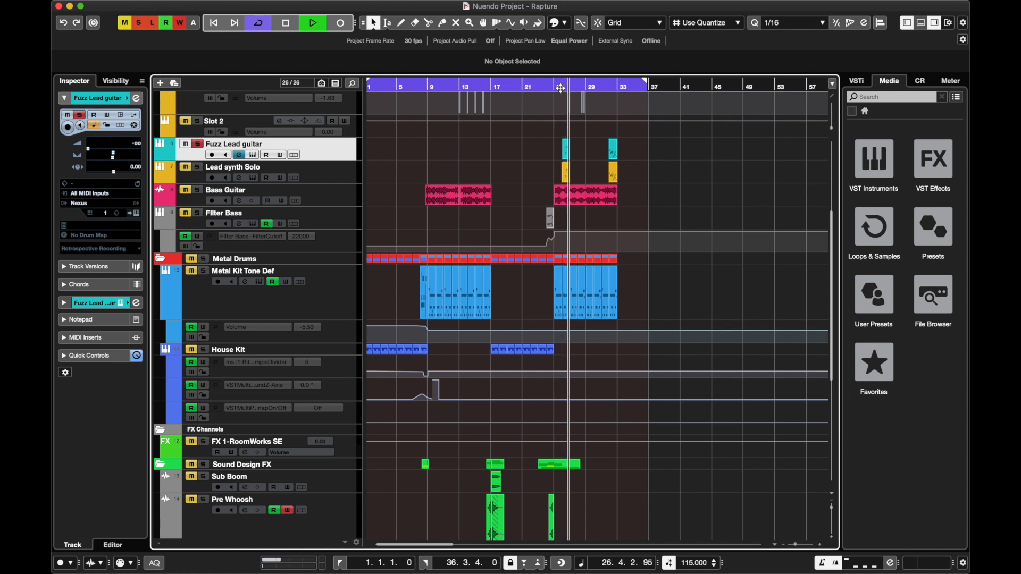
pyautogui.press('space')
pyautogui.click(239, 155)
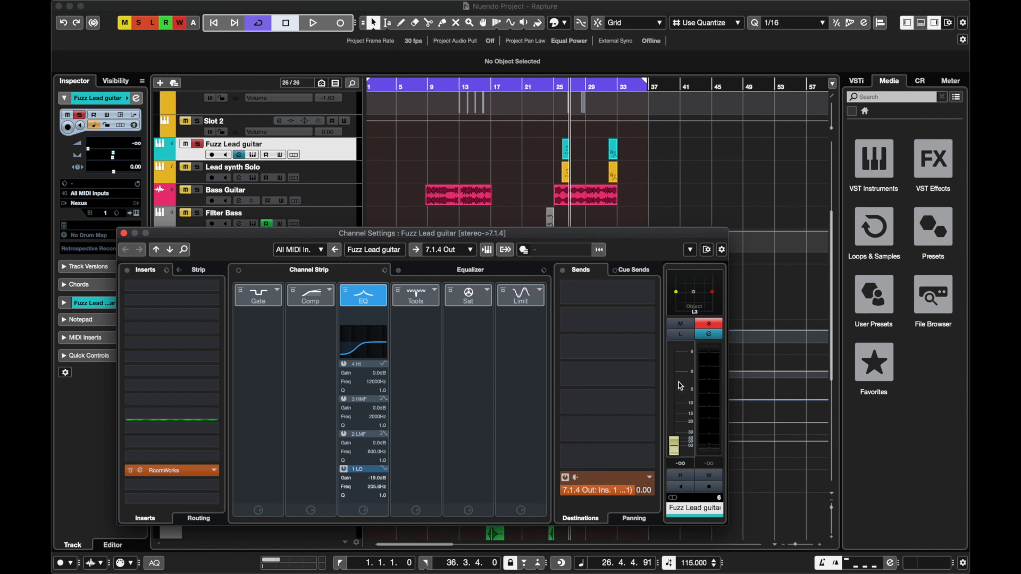
# Raise the Fuzz Lead guitar's fader to -3.63 dB and return it to -∞ to demonstrate the post-fader insert's behaviour
pyautogui.moveTo(682, 448); pyautogui.dragTo(676, 389)
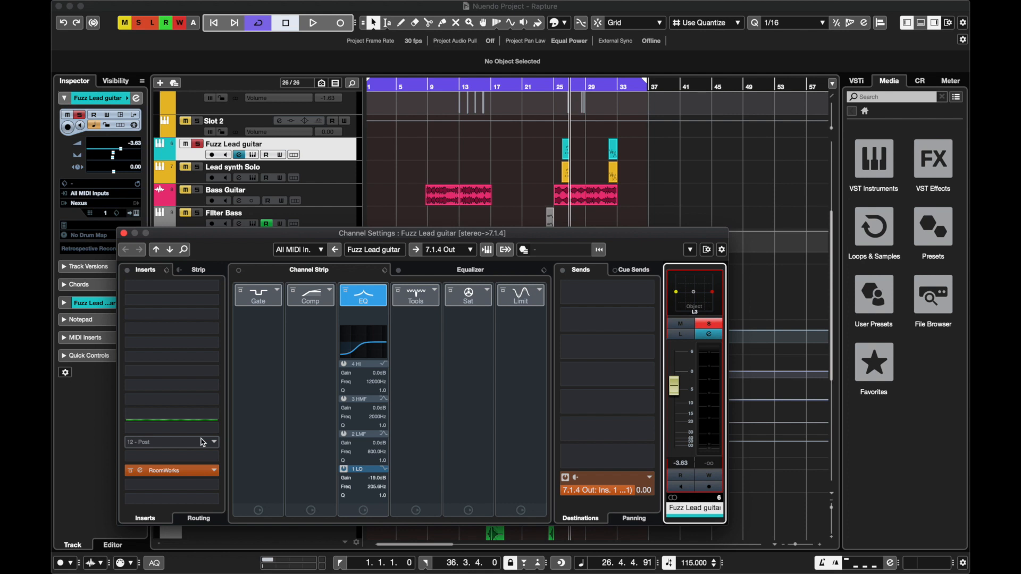
pyautogui.moveTo(674, 387); pyautogui.dragTo(678, 455)
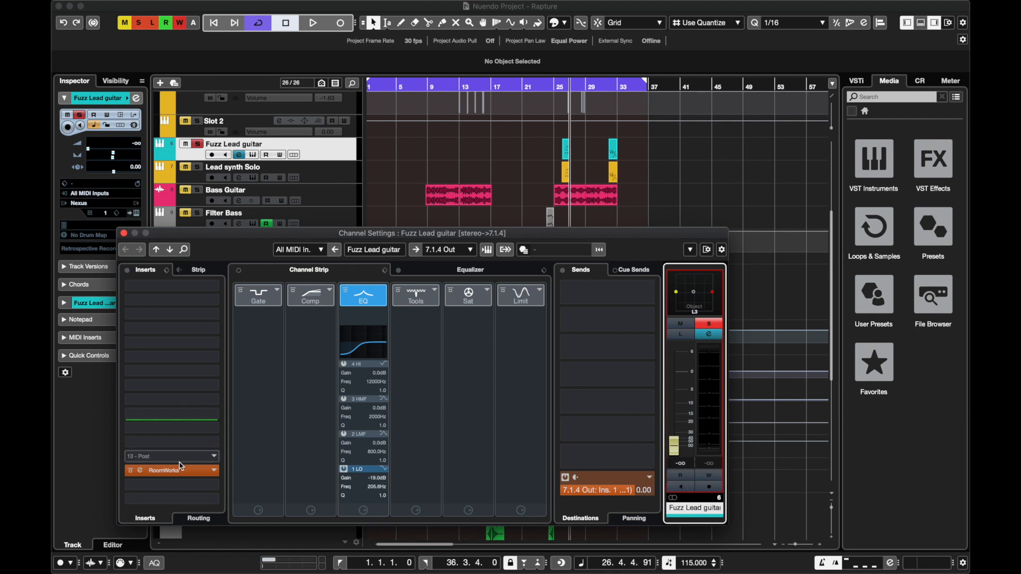
pyautogui.moveTo(182, 470)
pyautogui.mouseDown()
pyautogui.moveTo(184, 420)
pyautogui.moveTo(175, 476)
pyautogui.mouseUp()
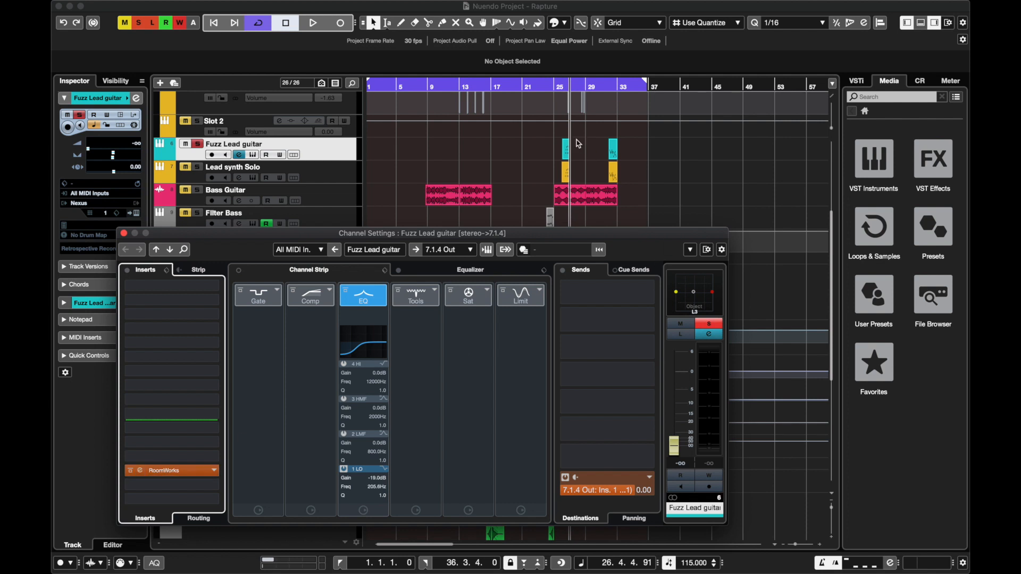
# Play the guitar from bar 25.4 with its fader at -1.61 dB, fading it down to -14.6 dB during playback
pyautogui.click(562, 88)
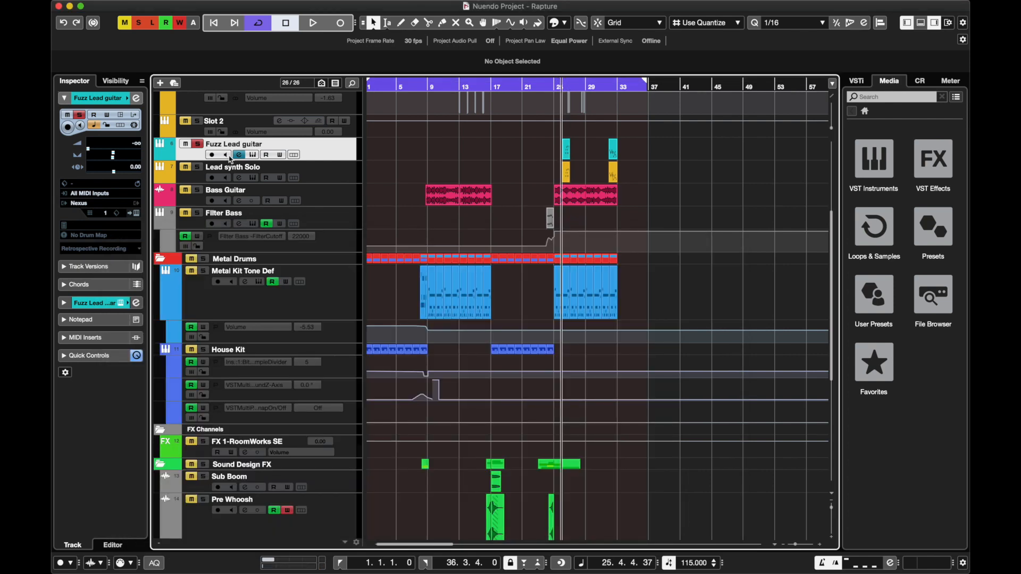
pyautogui.click(242, 158)
pyautogui.moveTo(675, 443); pyautogui.dragTo(673, 379)
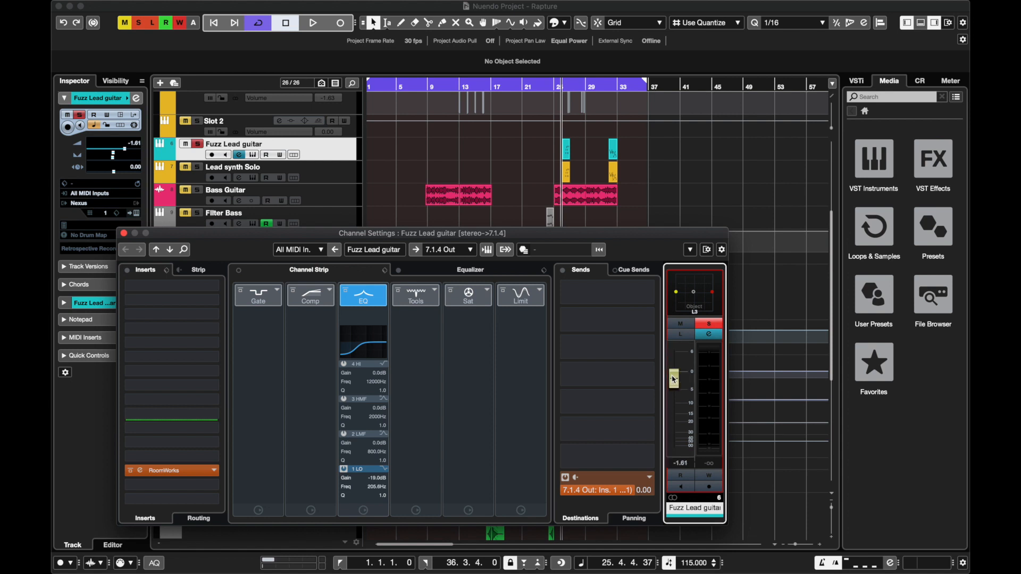
pyautogui.press('space')
pyautogui.moveTo(673, 378); pyautogui.dragTo(674, 415)
pyautogui.press('space')
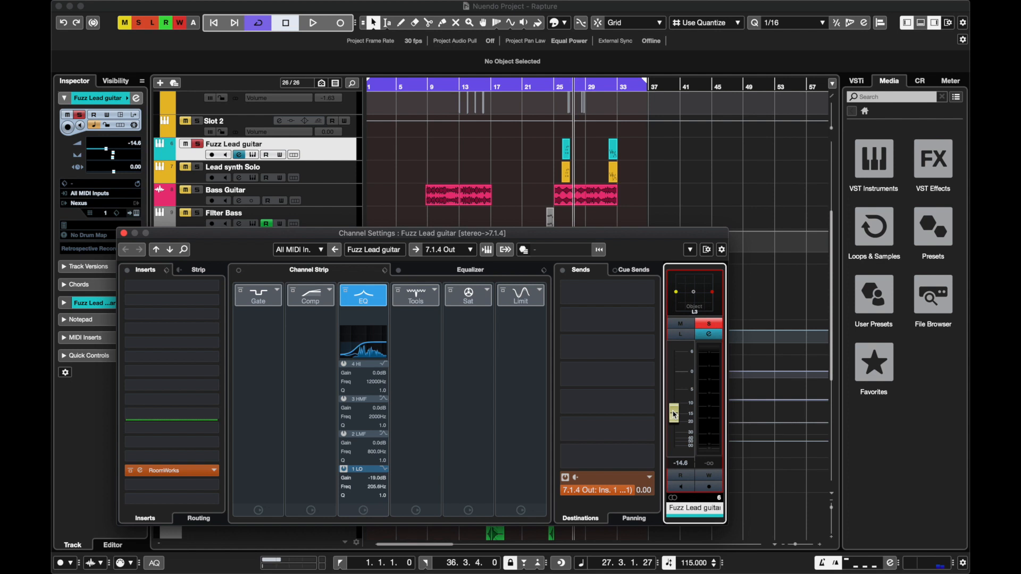
# Return the cursor to bar 25.4, bring the Fuzz Lead guitar's fader down to -∞ and audition the post-fader reverb
pyautogui.click(561, 87)
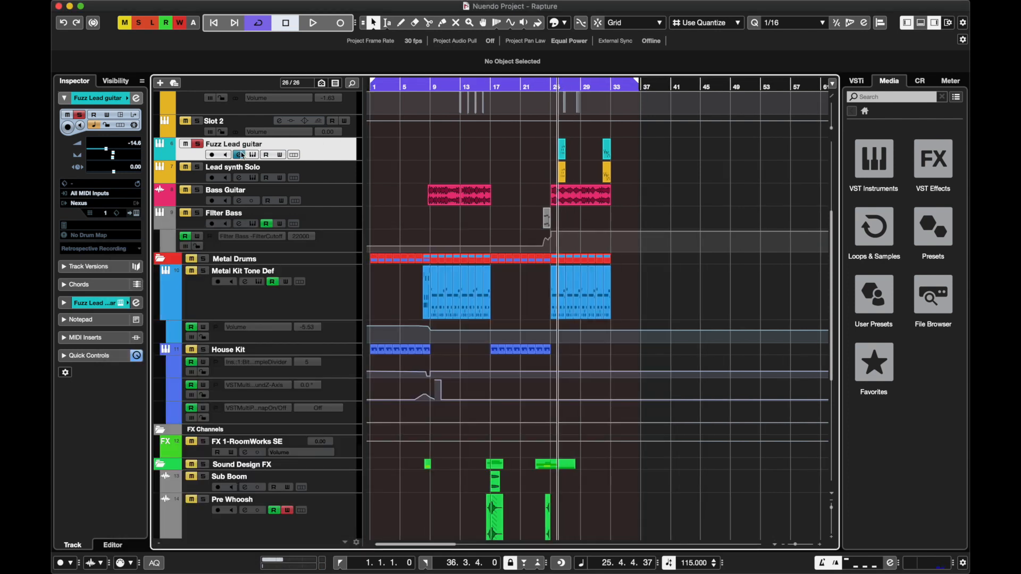
pyautogui.click(240, 155)
pyautogui.moveTo(668, 407); pyautogui.dragTo(676, 468)
pyautogui.press('space')
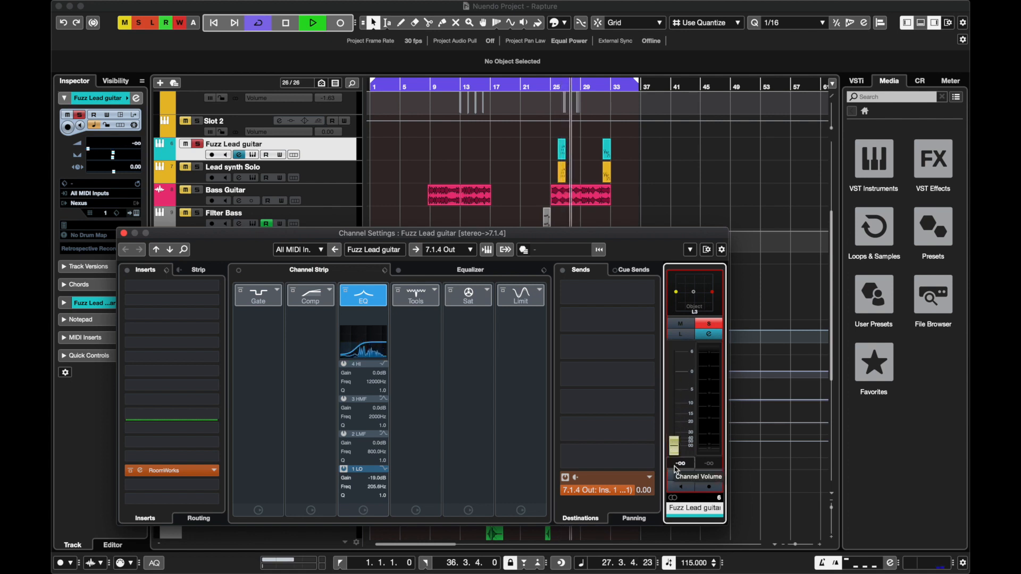
pyautogui.press('space')
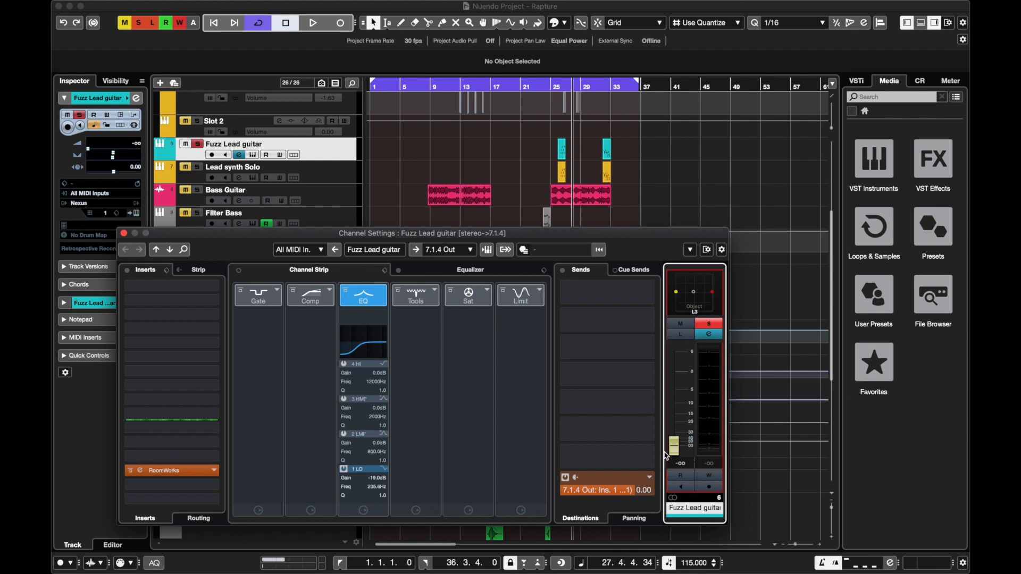
# Insert the SuperVision analyzer in the first insert slot of the Fuzz Lead guitar channel
pyautogui.click(205, 286)
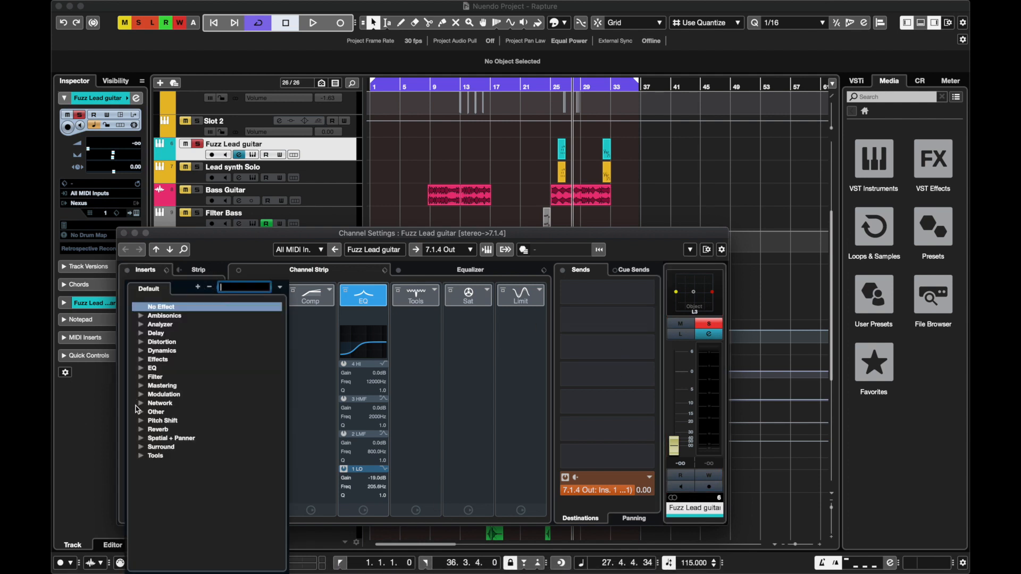
pyautogui.click(143, 326)
pyautogui.click(169, 336)
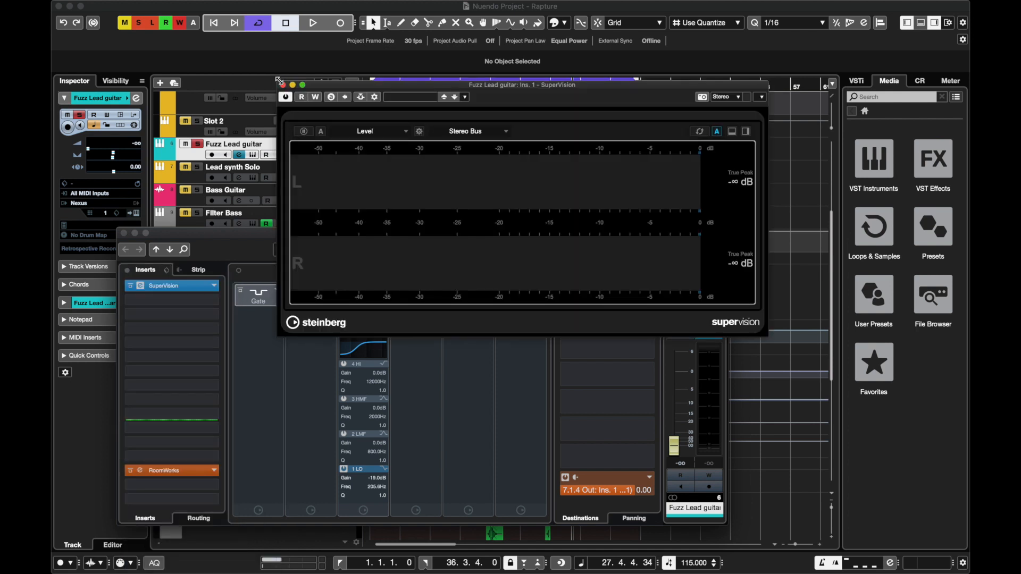
# Shrink the SuperVision window and play the Fuzz Lead guitar from bar 25.3 with its fader at -∞ to check the pre-fader level
pyautogui.moveTo(278, 81); pyautogui.dragTo(469, 183)
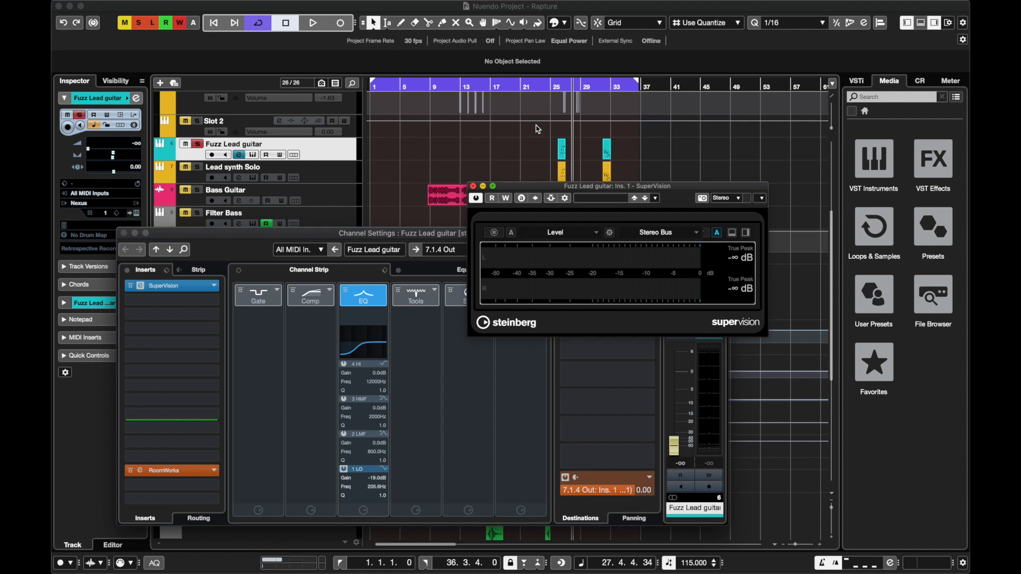
pyautogui.click(558, 86)
pyautogui.click(555, 89)
pyautogui.press('space')
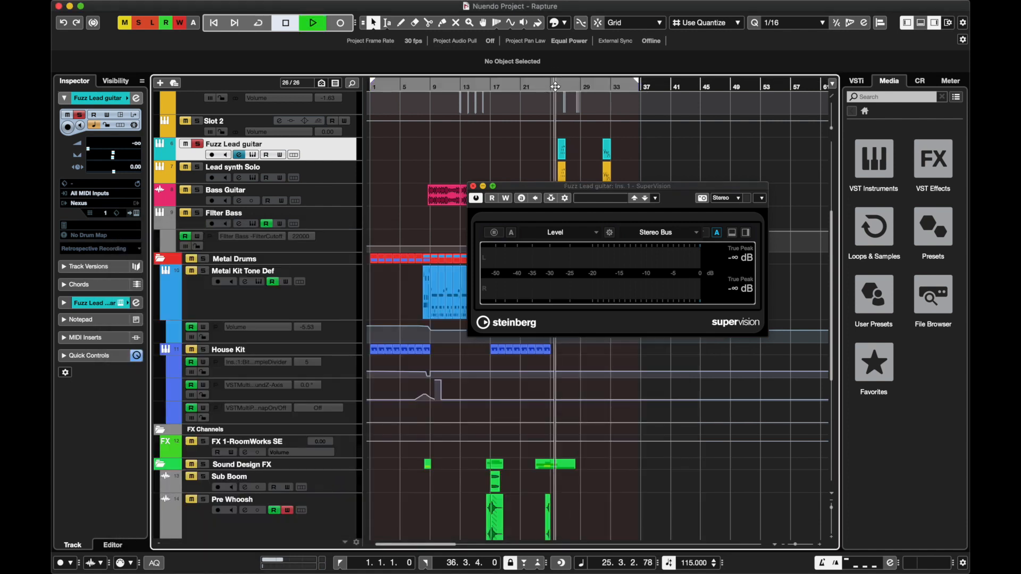
pyautogui.click(239, 155)
pyautogui.press('space')
pyautogui.moveTo(674, 443); pyautogui.dragTo(674, 480)
pyautogui.press('space')
pyautogui.press('space')
# Move SuperVision to post-fader insert slot 16 and play from bar 25.3, lowering the Fuzz Lead guitar's fader from -0.44 dB to -14.9 dB
pyautogui.moveTo(176, 286); pyautogui.dragTo(172, 500)
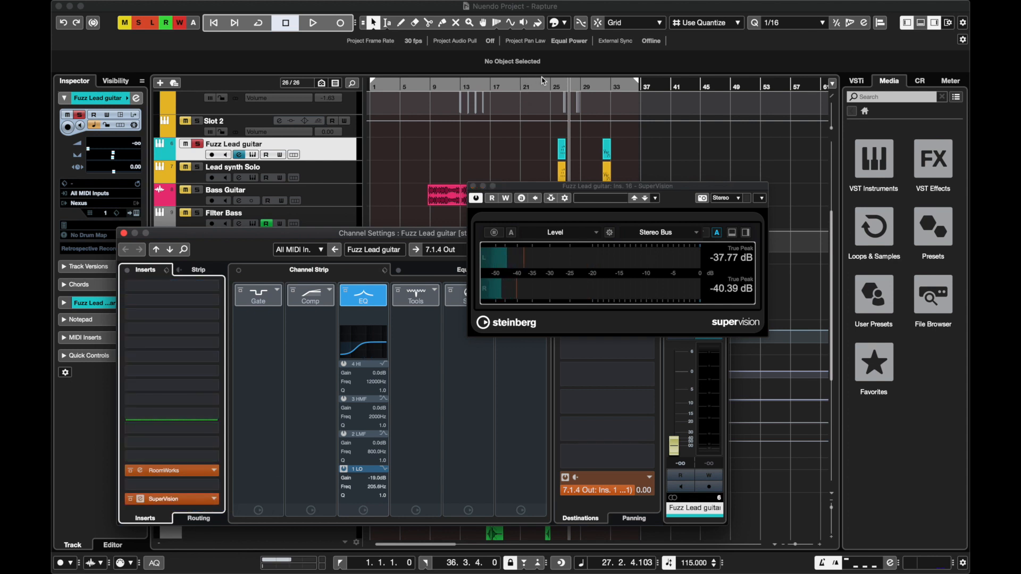
pyautogui.click(554, 88)
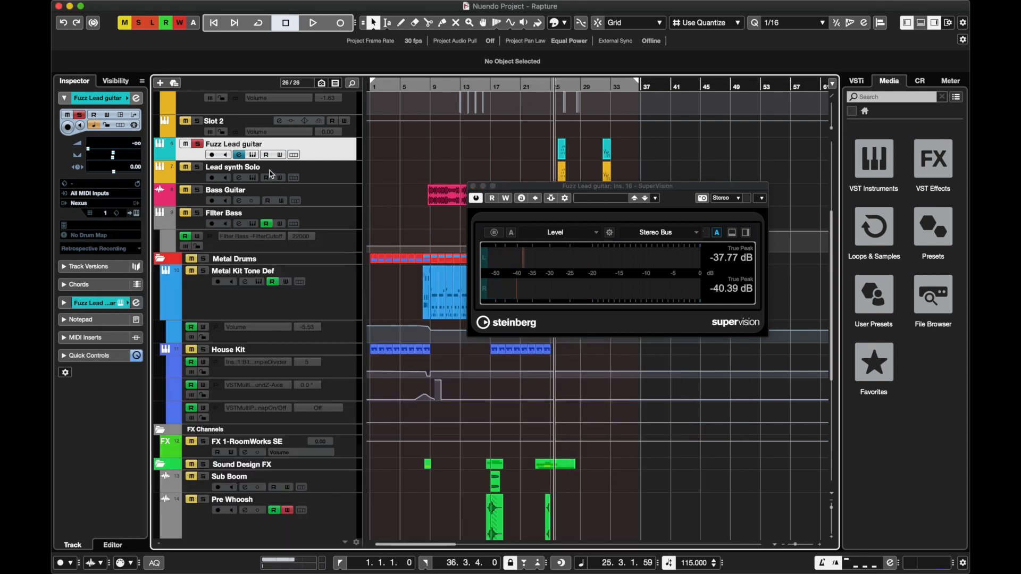
pyautogui.click(240, 156)
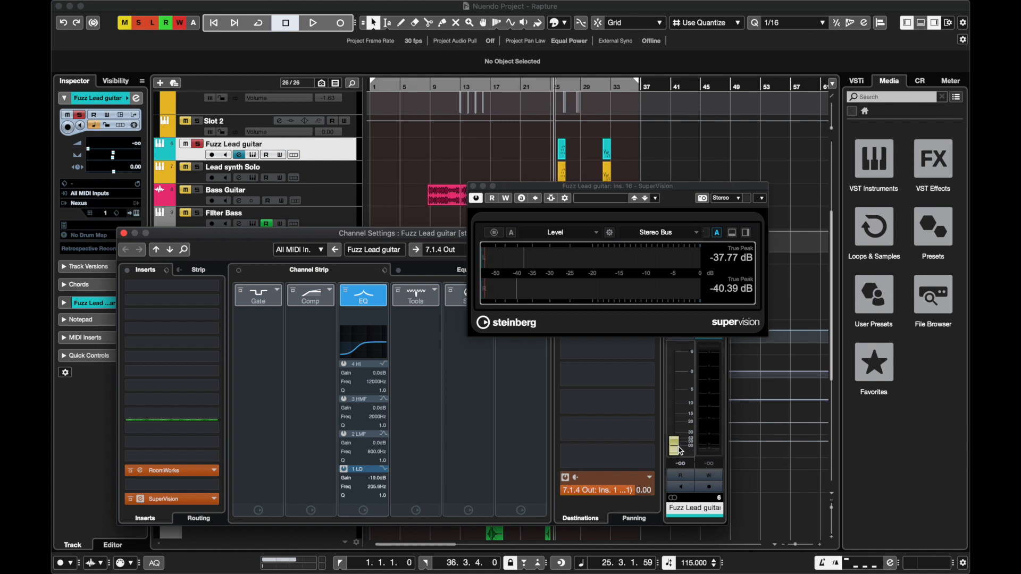
pyautogui.moveTo(679, 451); pyautogui.dragTo(673, 375)
pyautogui.press('space')
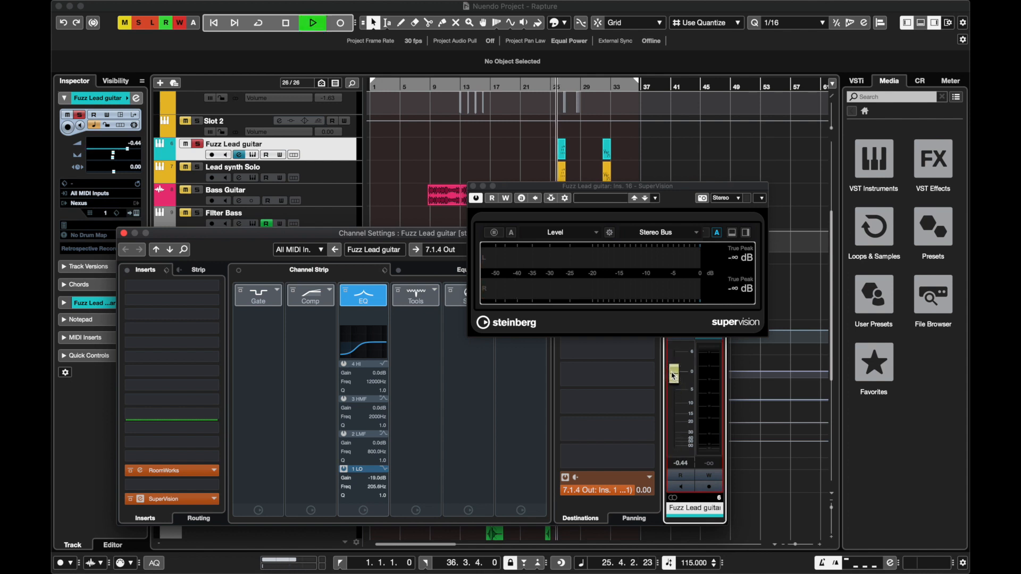
pyautogui.moveTo(673, 376); pyautogui.dragTo(678, 416)
pyautogui.press('space')
pyautogui.moveTo(684, 481); pyautogui.dragTo(689, 452)
# Move RoomWorks to pre-fader insert slot 8 and play from bar 26.1 while lowering the fader to -35.5 dB
pyautogui.moveTo(175, 471); pyautogui.dragTo(175, 385)
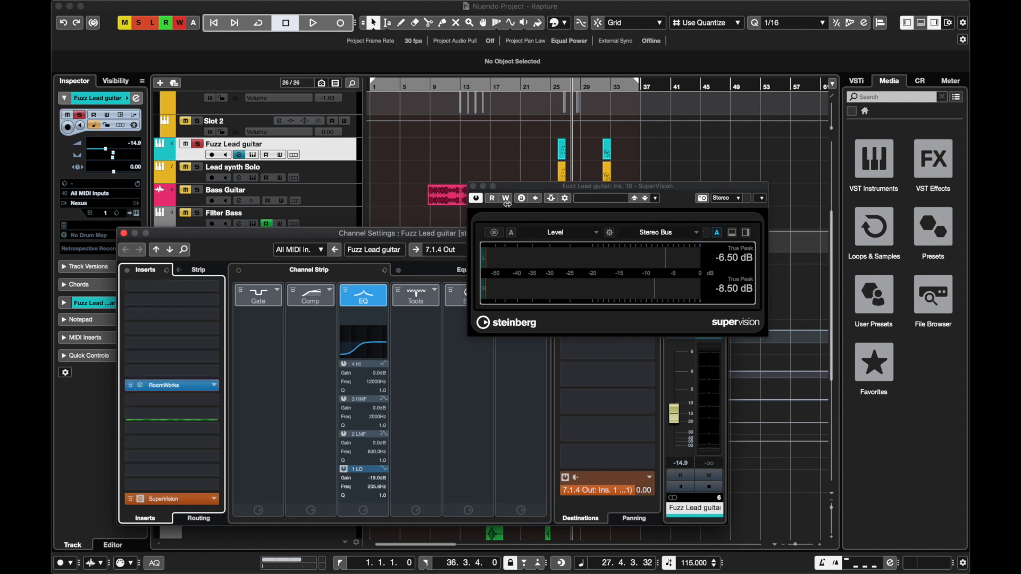
pyautogui.click(559, 85)
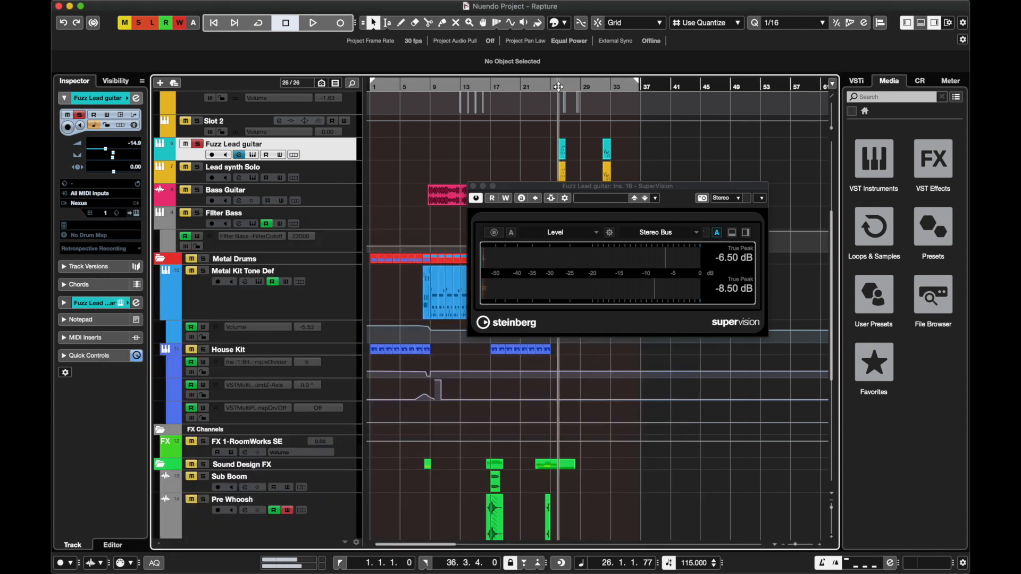
pyautogui.click(239, 155)
pyautogui.press('space')
pyautogui.moveTo(674, 413); pyautogui.dragTo(675, 443)
pyautogui.press('space')
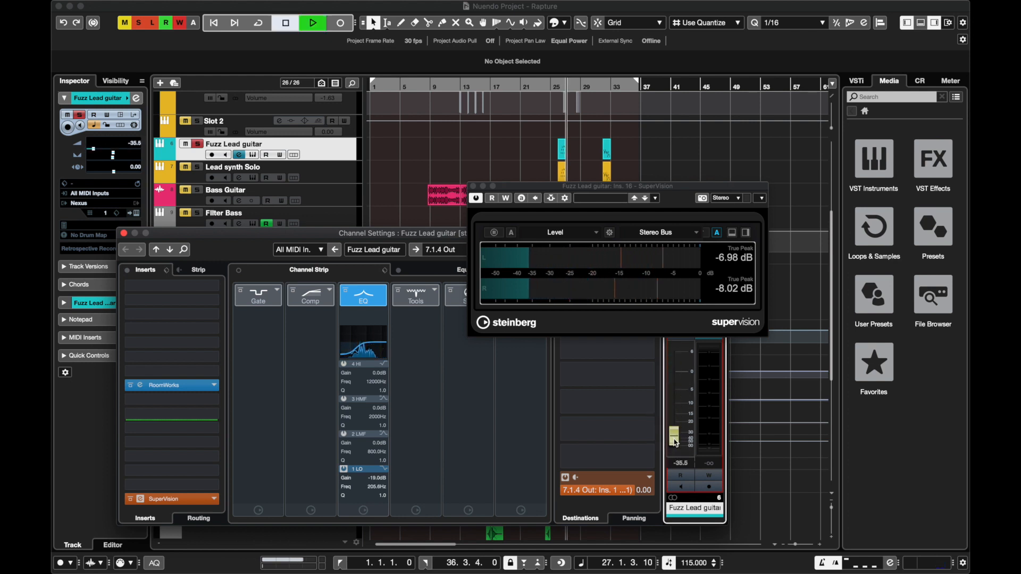
pyautogui.press('space')
pyautogui.press('space')
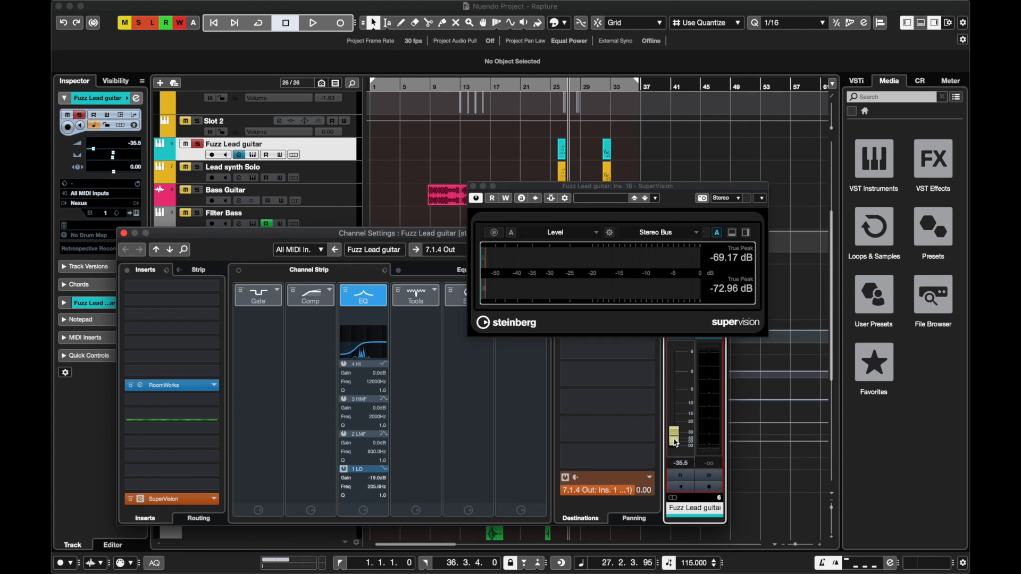
# Raise the Fuzz Lead guitar's fader to about -15 dB and move RoomWorks to post-fader insert slot 13
pyautogui.moveTo(675, 442); pyautogui.dragTo(691, 412)
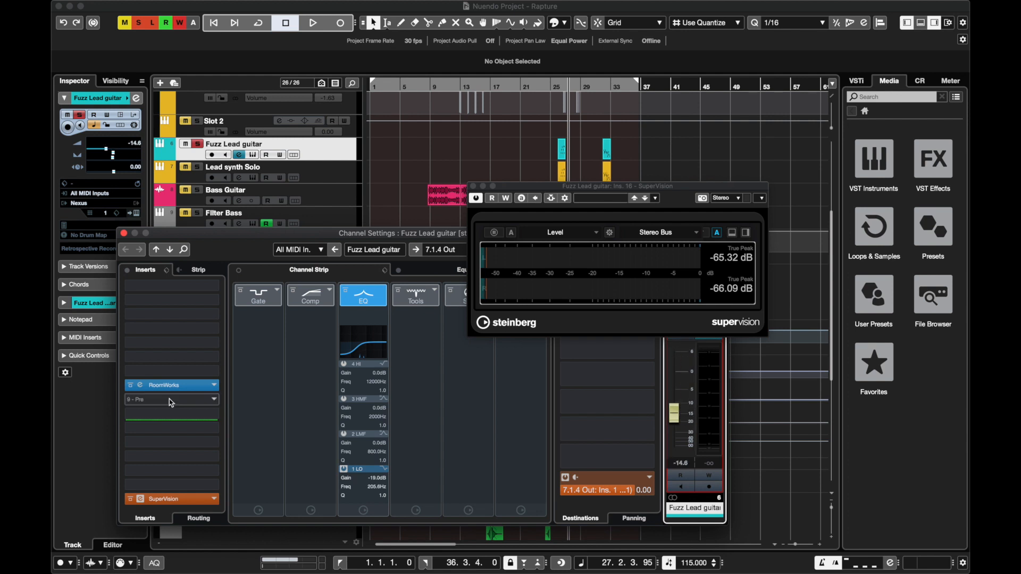
pyautogui.moveTo(168, 385); pyautogui.dragTo(176, 456)
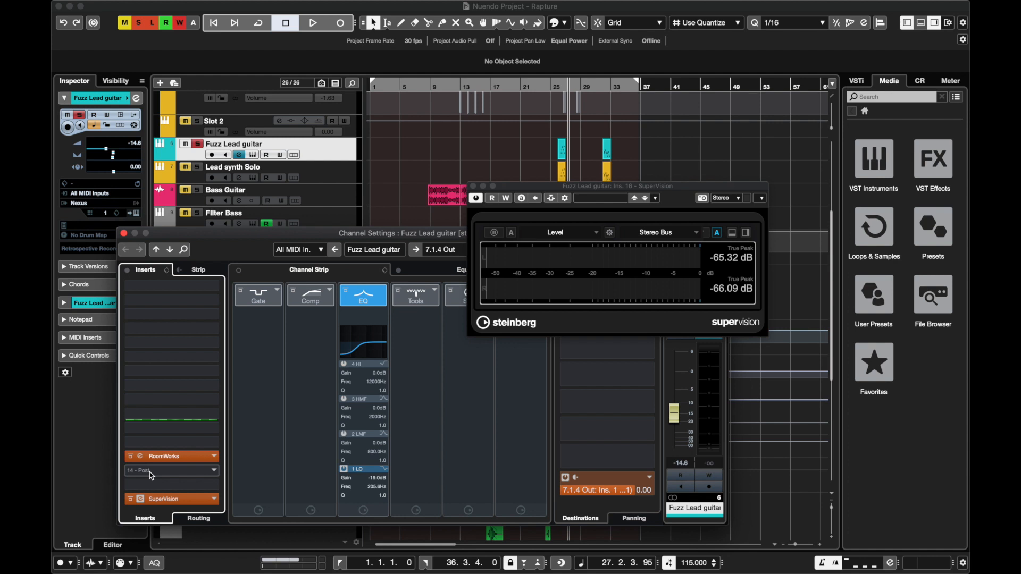
# Remove RoomWorks and SuperVision from the Fuzz Lead guitar's inserts, discarding their changes, and raise its fader to about -1.89 dB
pyautogui.click(213, 457)
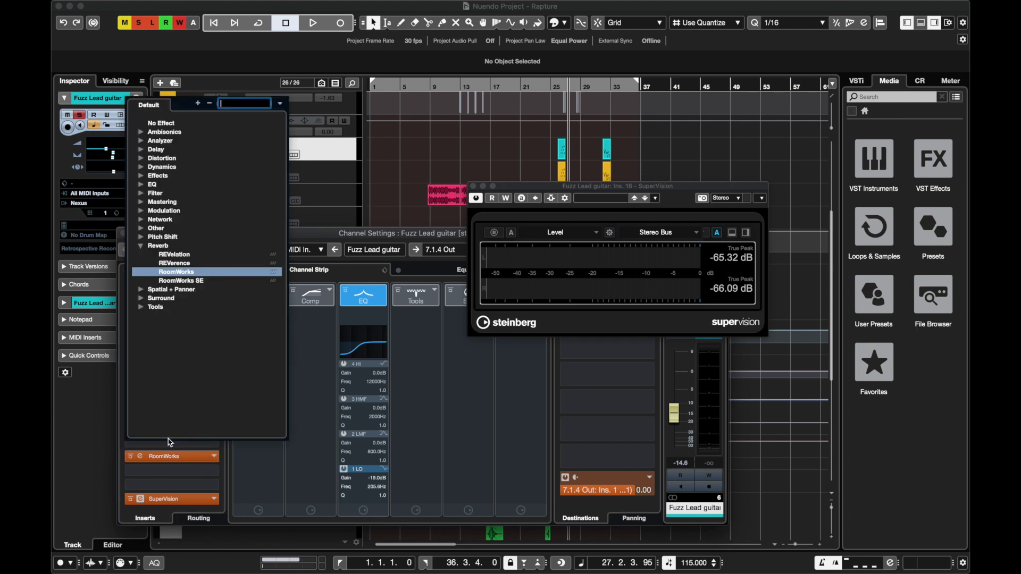
pyautogui.click(160, 123)
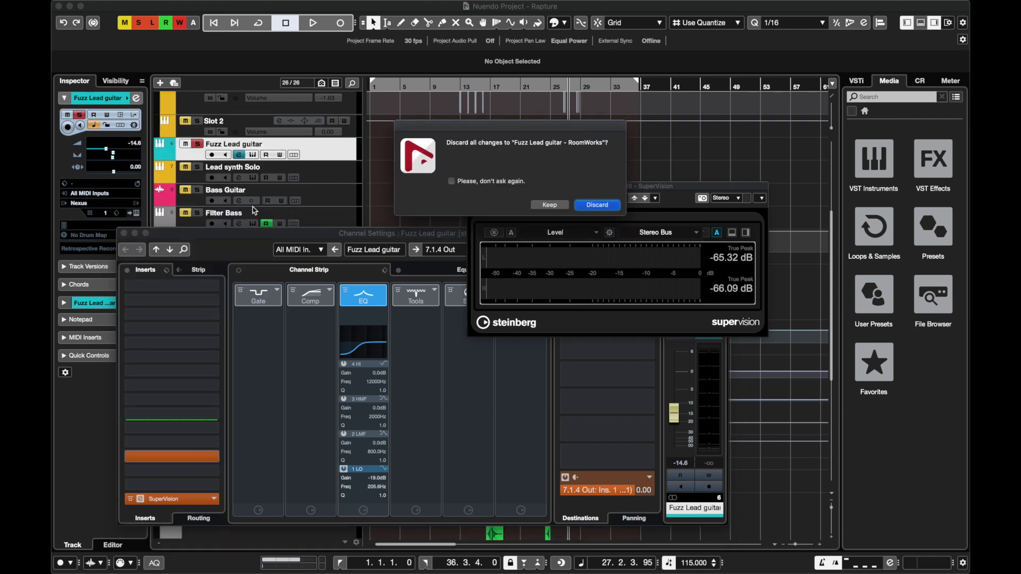
pyautogui.click(598, 205)
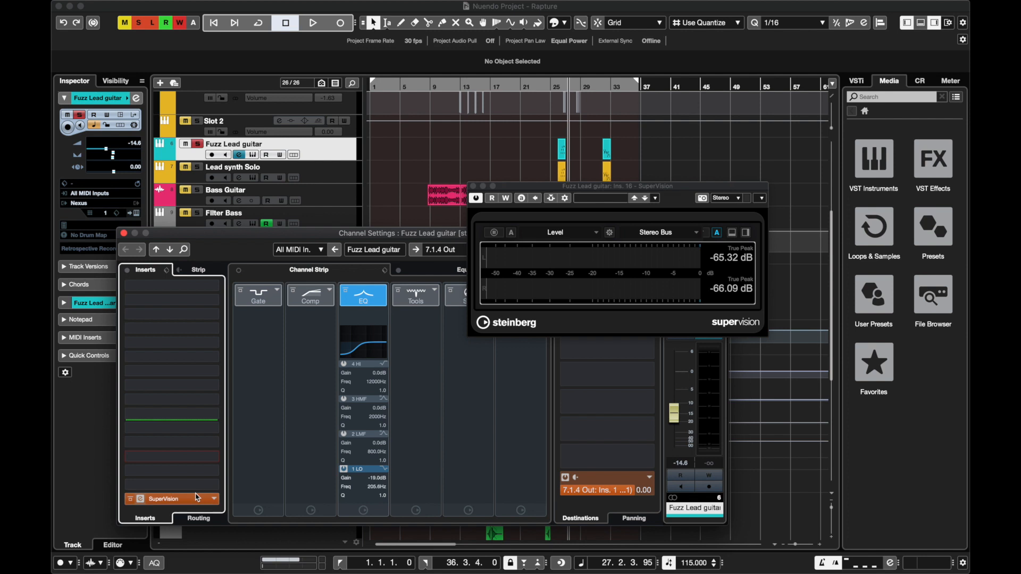
pyautogui.click(197, 497)
pyautogui.click(159, 165)
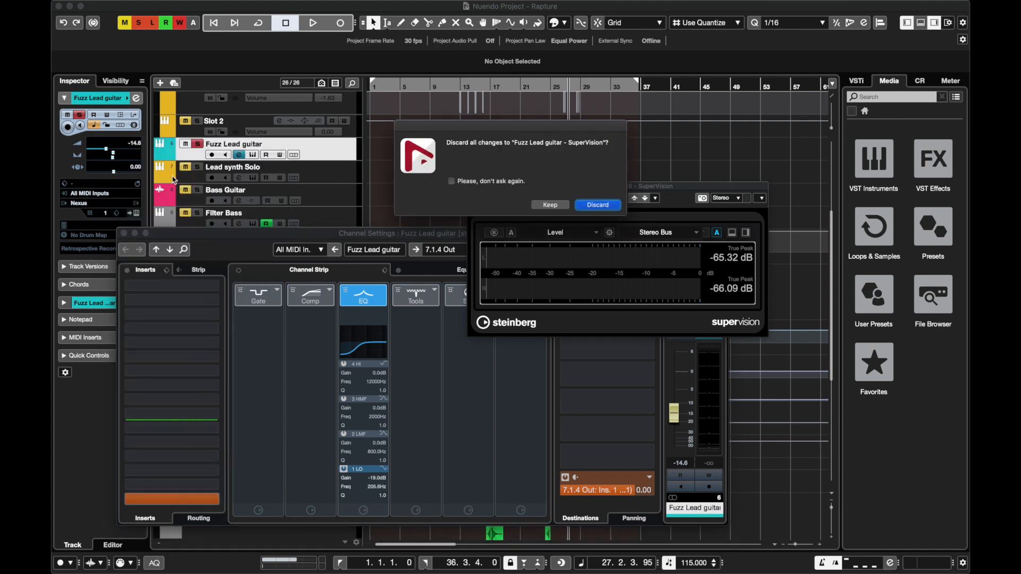
pyautogui.click(606, 210)
pyautogui.moveTo(674, 413); pyautogui.dragTo(673, 383)
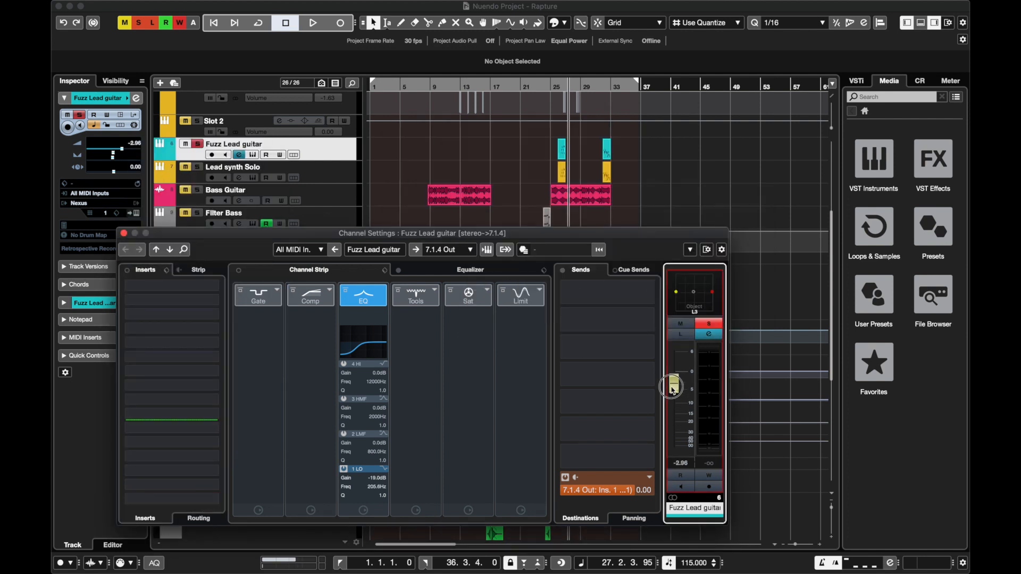
# Solo the Lead synth Solo track, place the cursor at bar 25.3 and open the track's channel settings
pyautogui.click(196, 168)
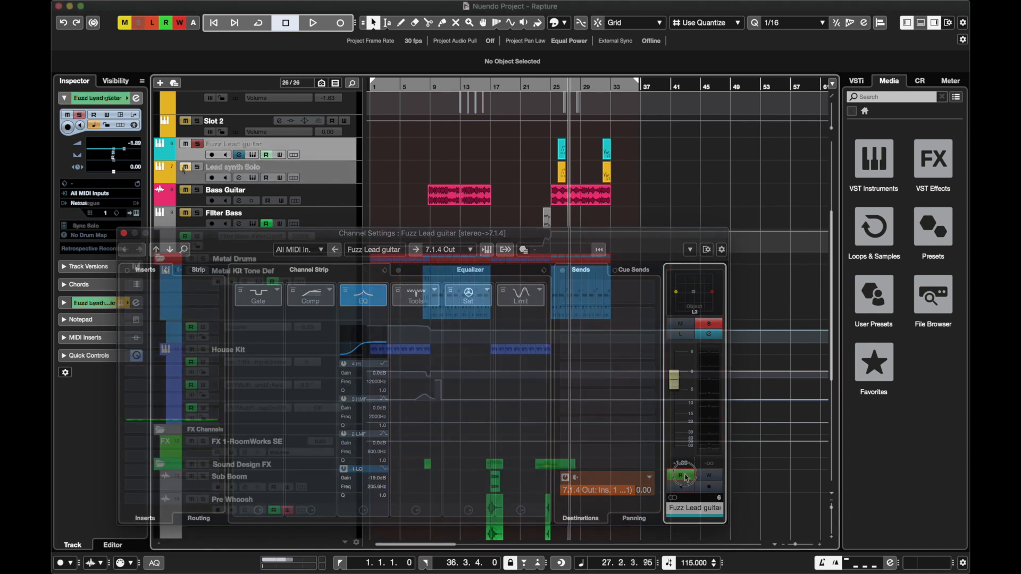
pyautogui.click(554, 90)
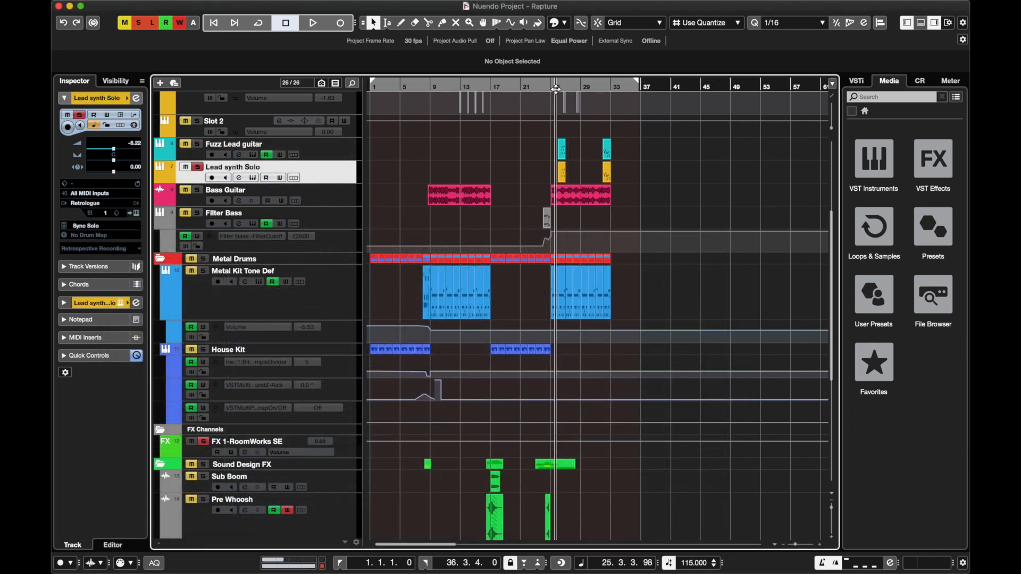
pyautogui.click(239, 178)
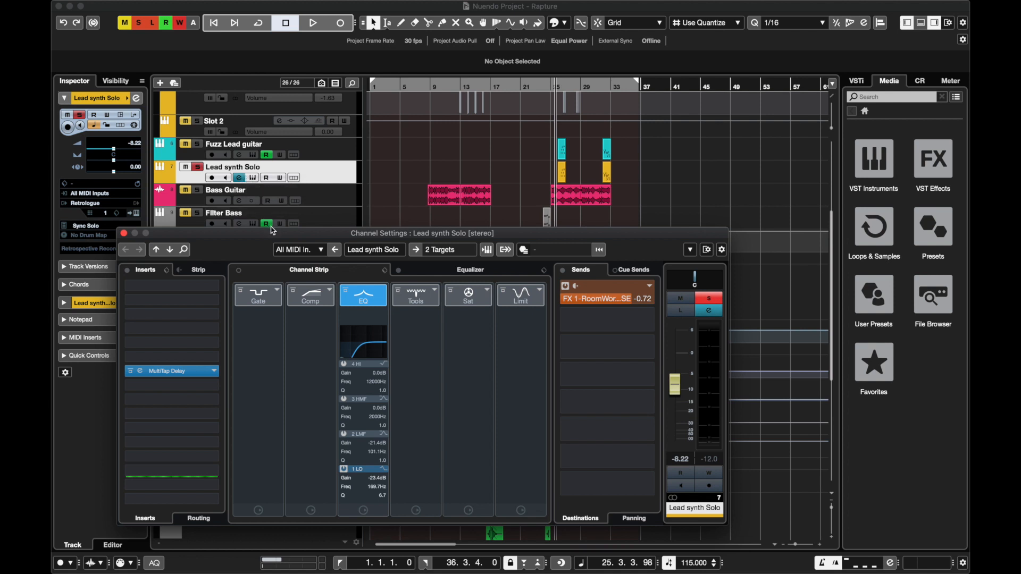
pyautogui.moveTo(274, 232); pyautogui.dragTo(323, 228)
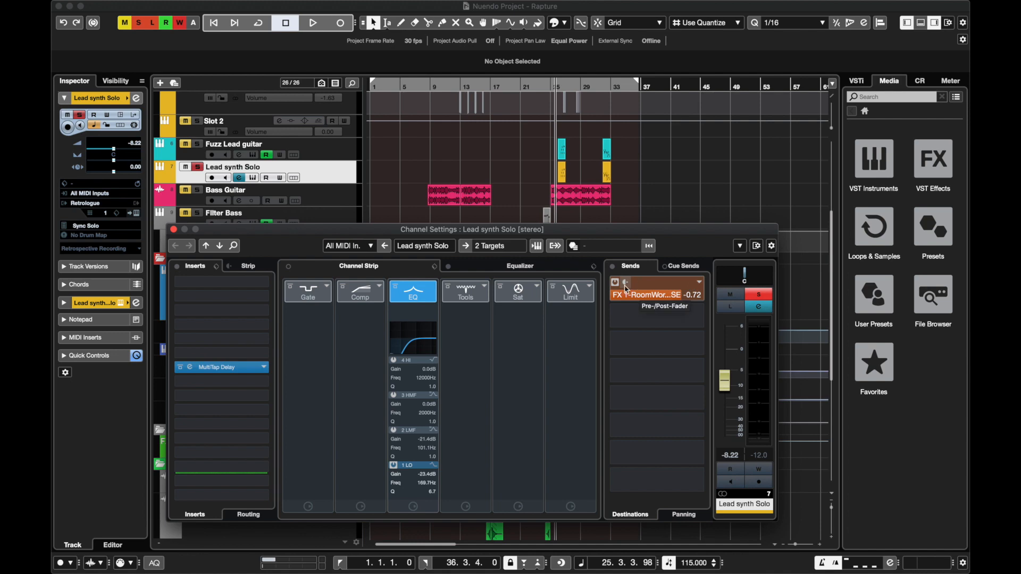
# Find the FX 1-RoomWorks SE track in the track list and examine its channel settings
pyautogui.scroll(-10, 304, 170)
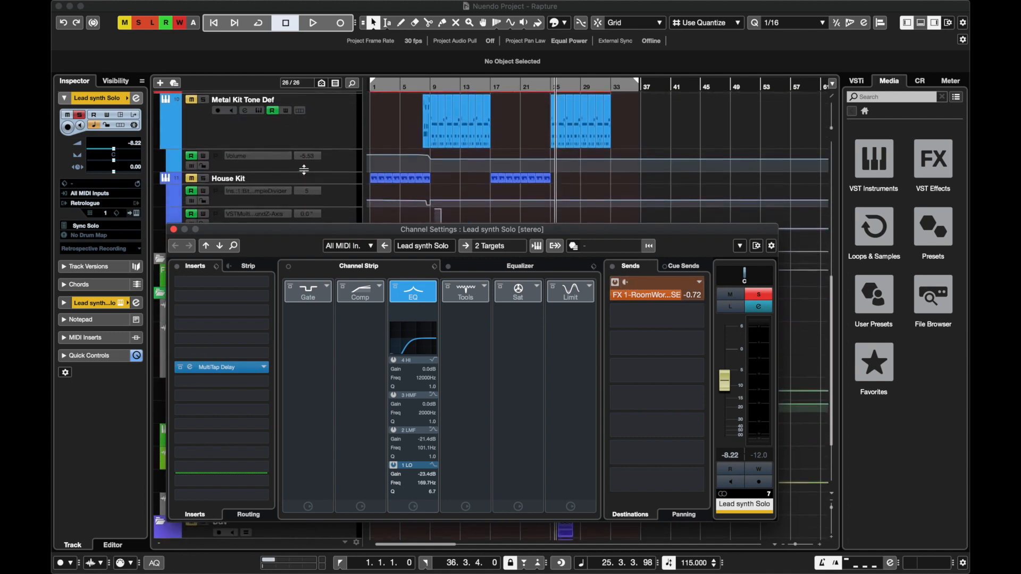
pyautogui.moveTo(295, 229); pyautogui.dragTo(475, 193)
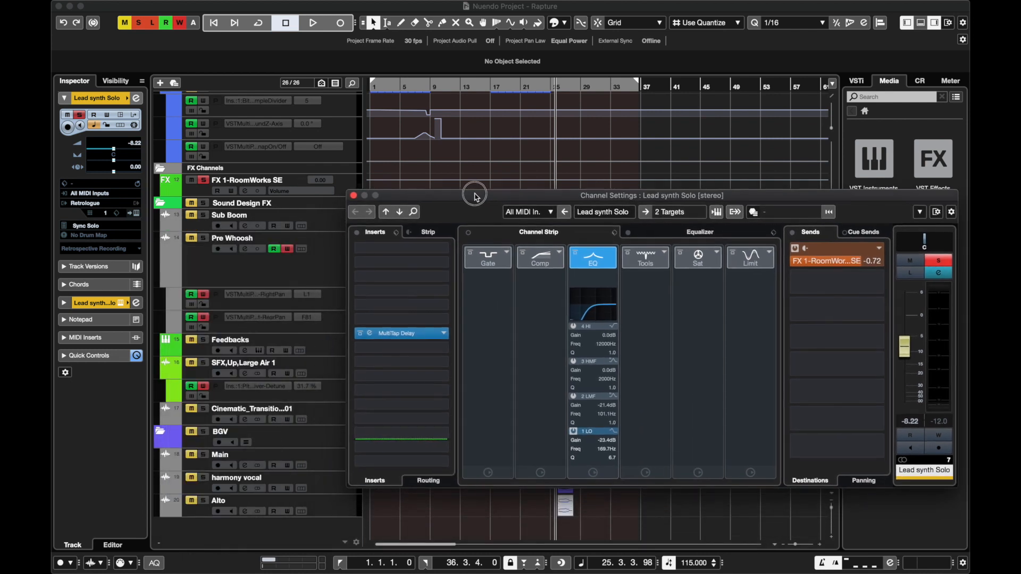
pyautogui.scroll(1, 267, 429)
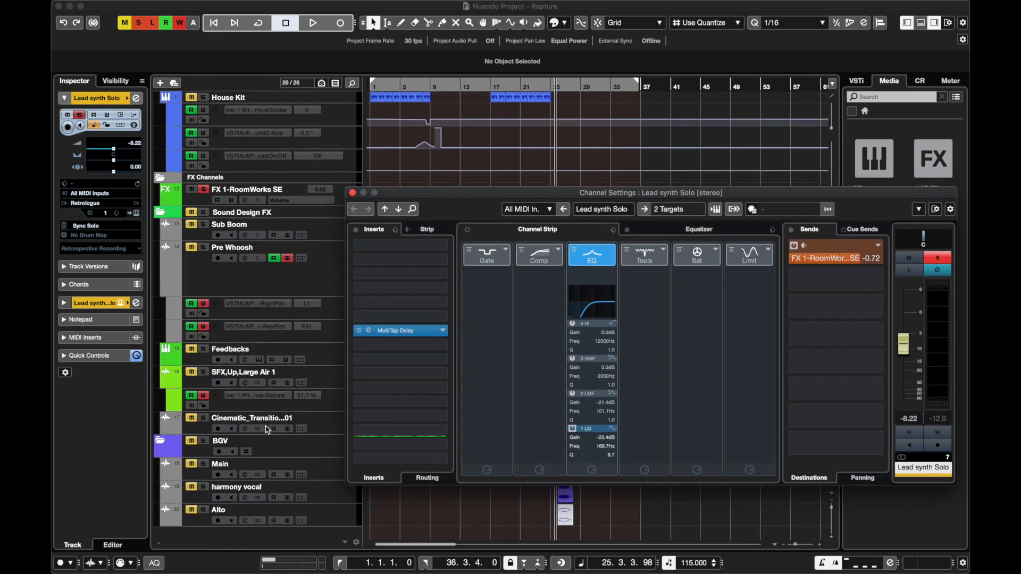
pyautogui.scroll(1, 268, 430)
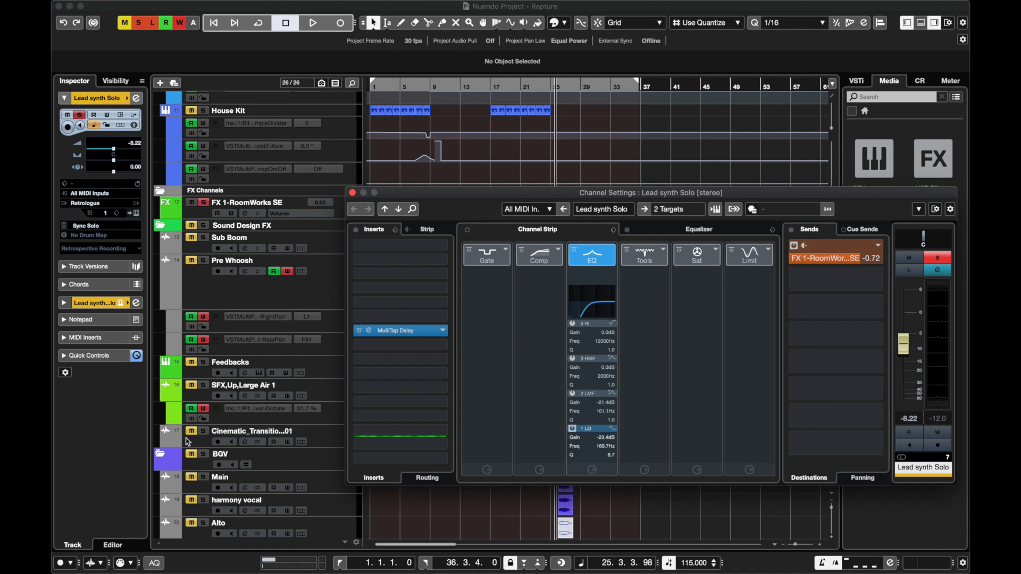
pyautogui.scroll(8, 205, 433)
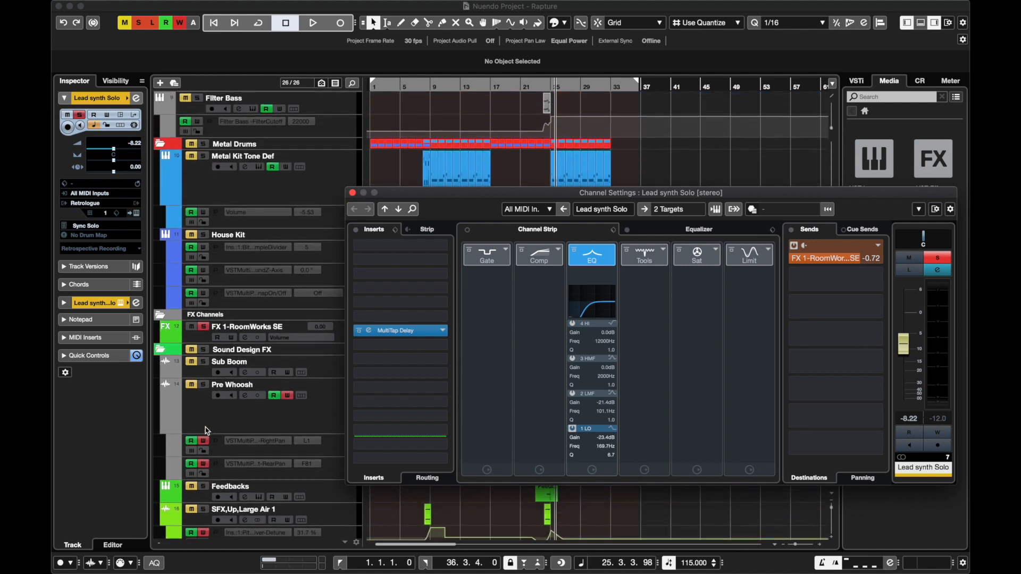
pyautogui.scroll(1, 207, 431)
pyautogui.click(184, 354)
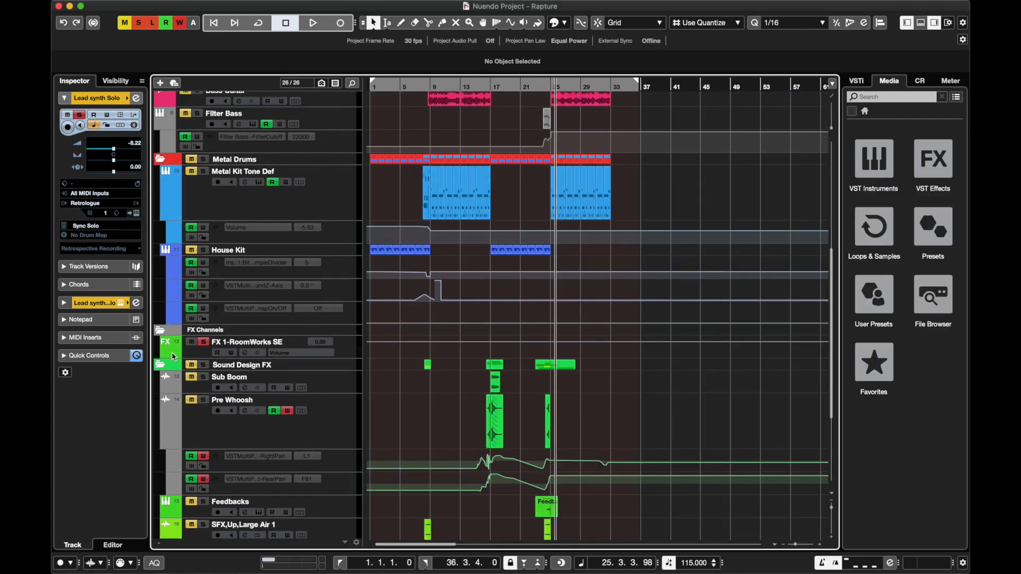
pyautogui.click(172, 356)
pyautogui.click(243, 354)
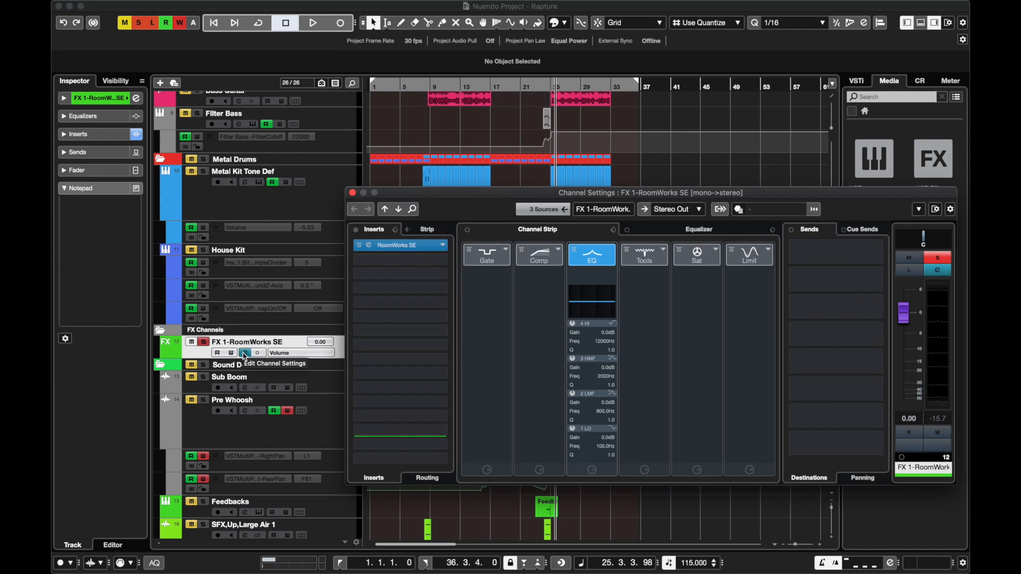
pyautogui.click(352, 192)
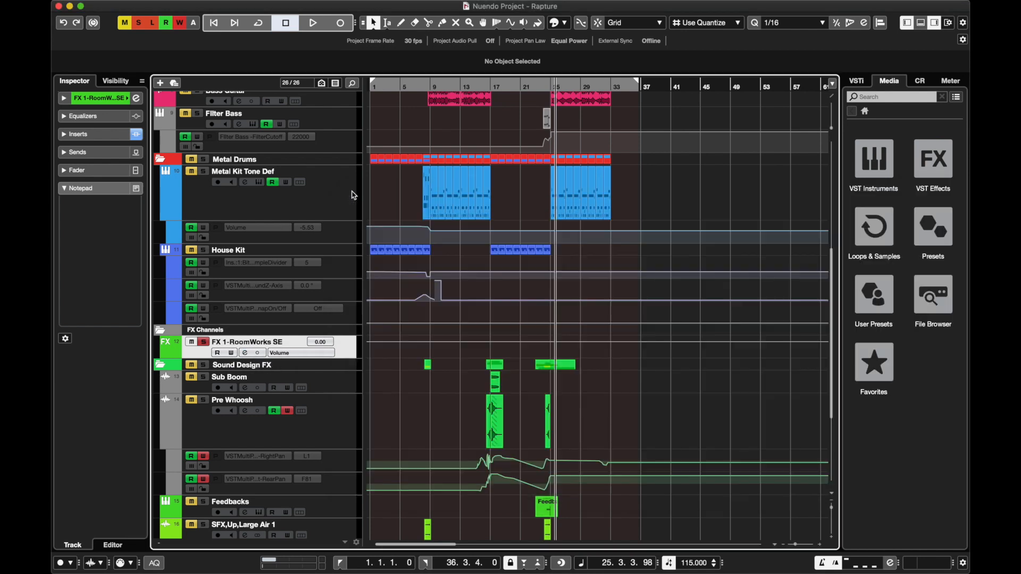
# Open the RoomWorks SE insert of the FX 1-RoomWorks SE channel and examine its reverb settings
pyautogui.click(63, 115)
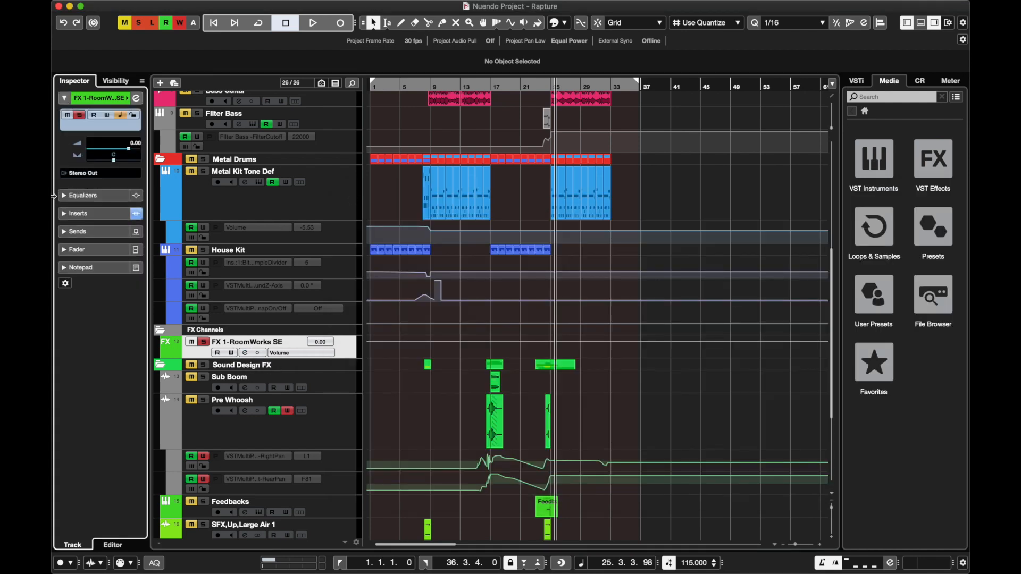
pyautogui.click(79, 195)
pyautogui.click(101, 154)
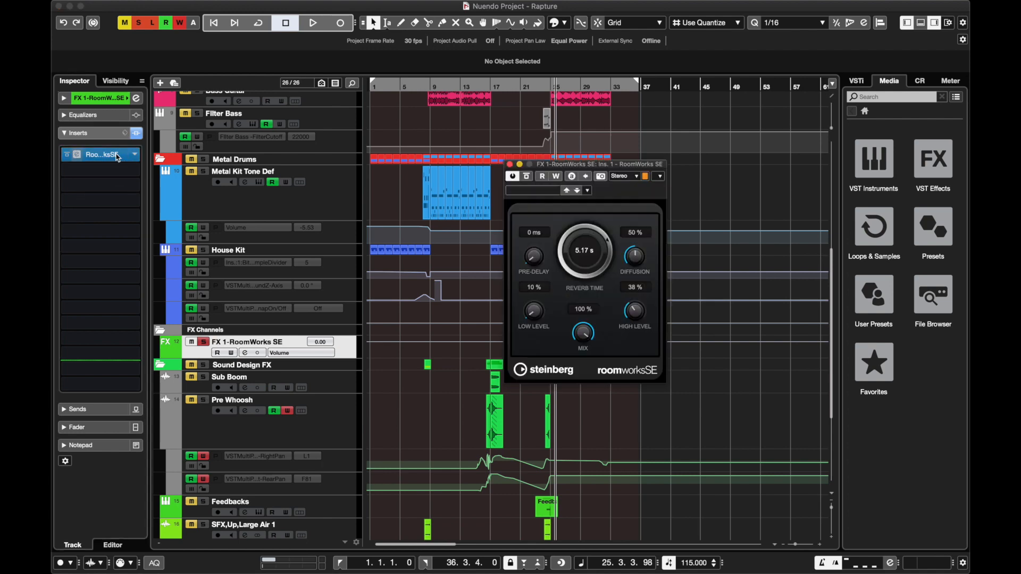
pyautogui.moveTo(563, 170); pyautogui.dragTo(200, 203)
pyautogui.scroll(5, 416, 221)
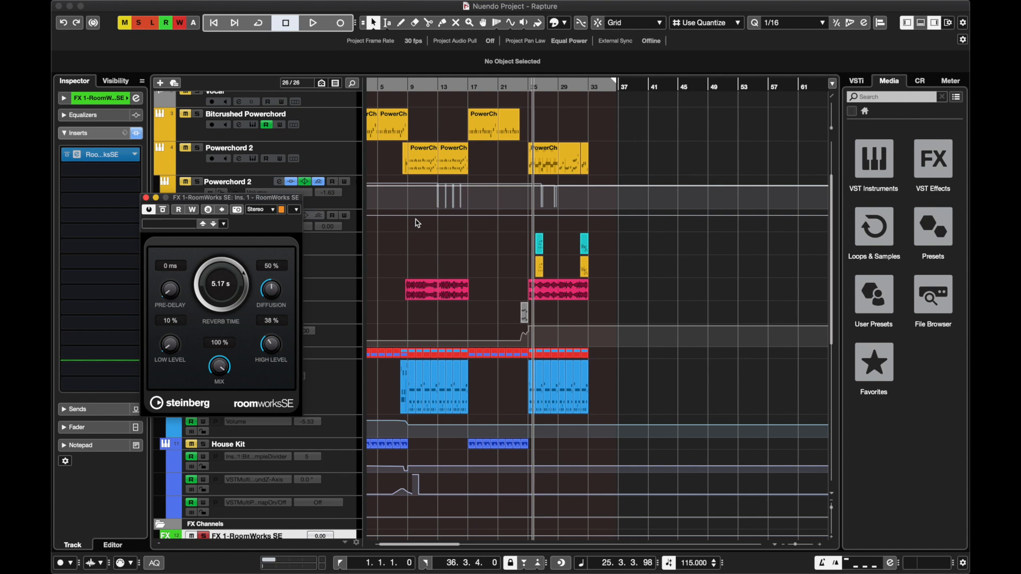
pyautogui.moveTo(204, 308); pyautogui.dragTo(196, 279)
pyautogui.click(152, 210)
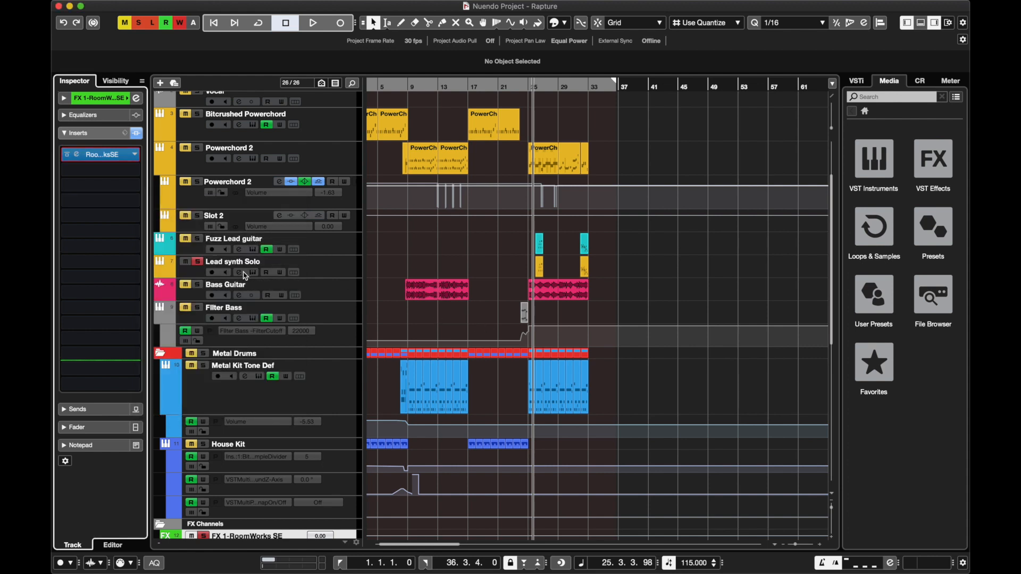
# Open the Lead synth Solo channel settings and toggle the pre-/post-fader mode of its FX 1-RoomWorks SE send
pyautogui.click(237, 272)
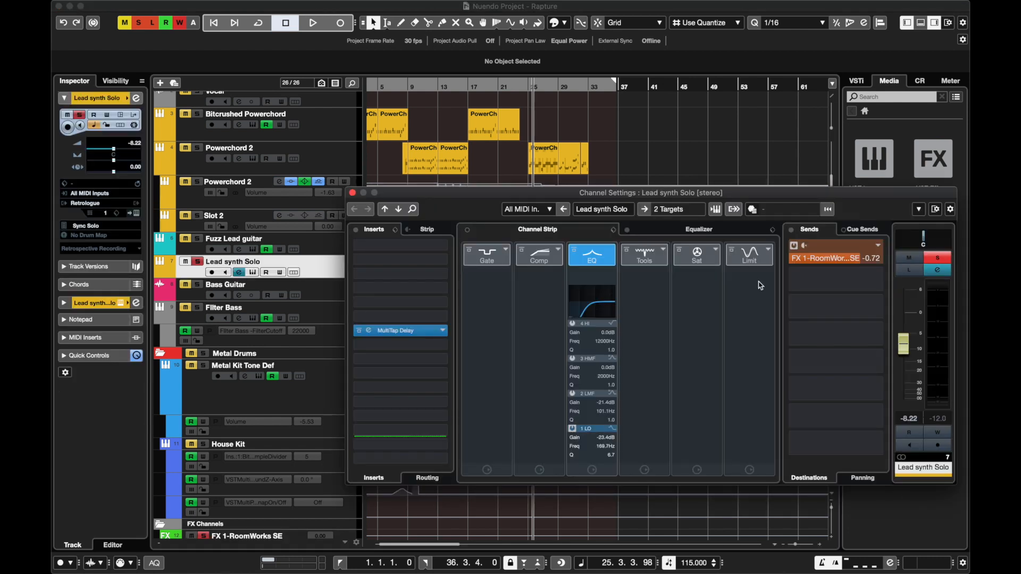
pyautogui.click(805, 245)
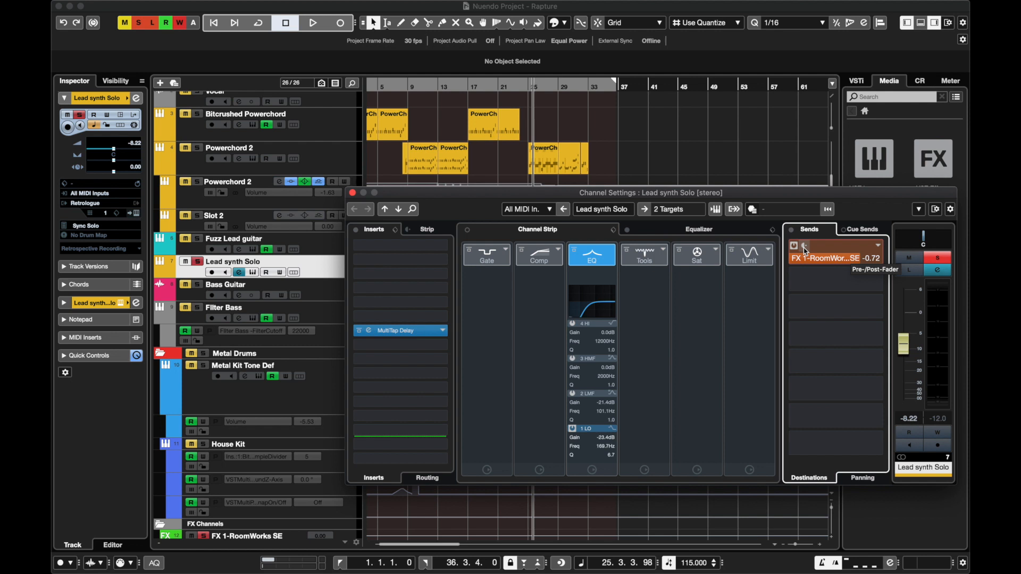
# Audition the soloed Lead synth Solo track from about bar 25.4 with its RoomWorks SE send set to pre-fader
pyautogui.click(527, 91)
pyautogui.click(534, 89)
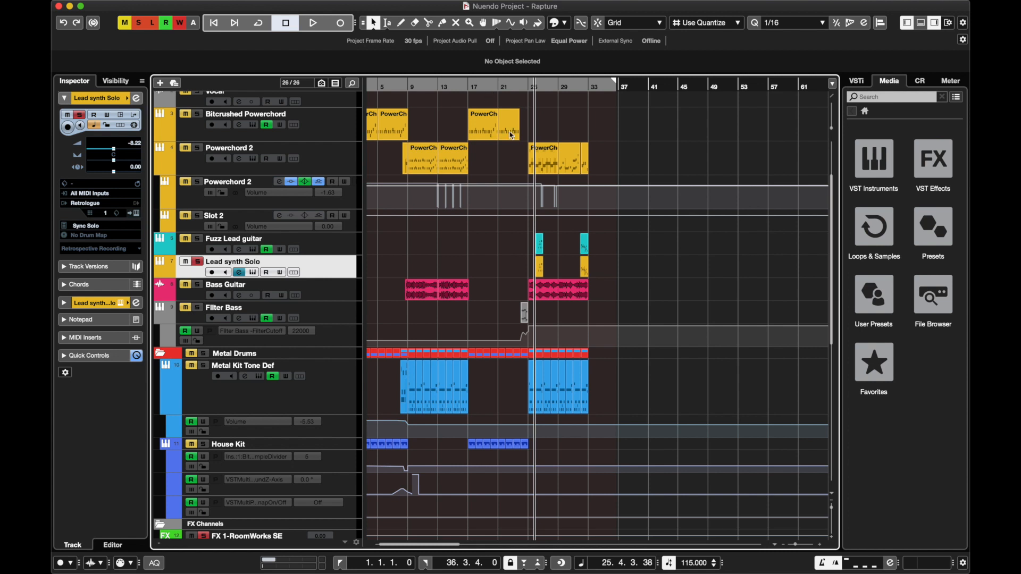
pyautogui.press('space')
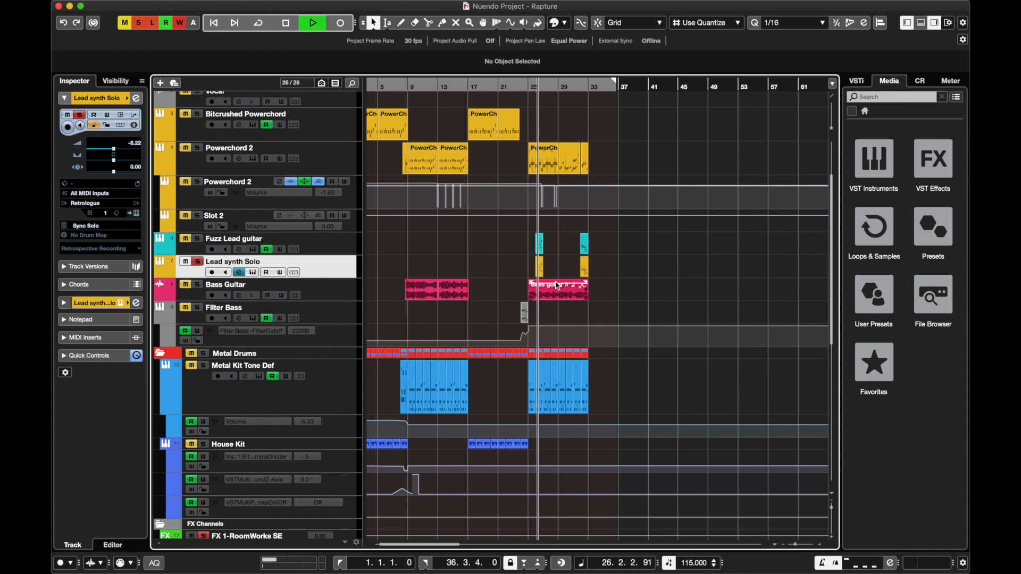
pyautogui.press('space')
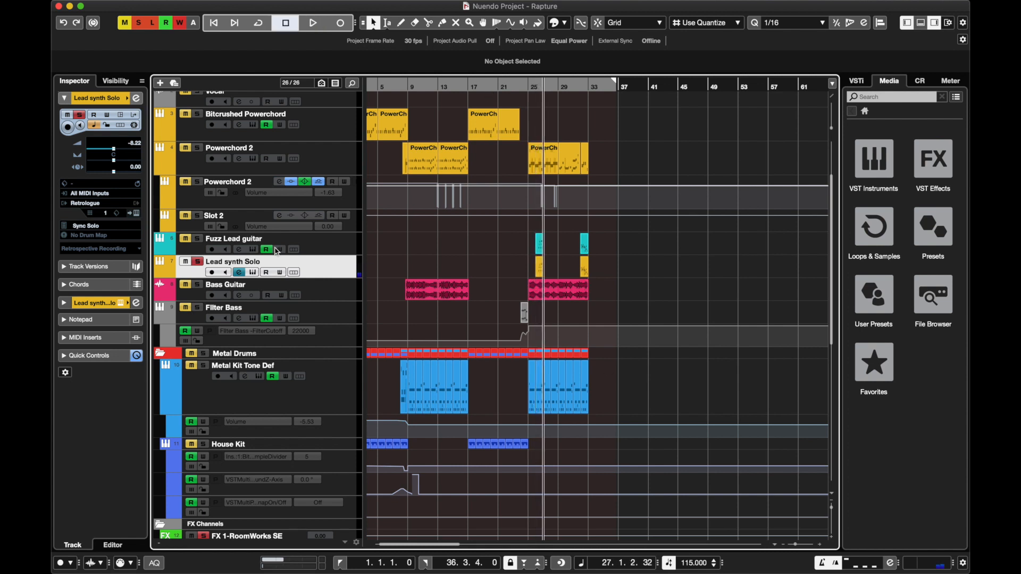
# Lower the Lead synth Solo channel fader to -oo and play the passage from about bar 25.3
pyautogui.click(240, 273)
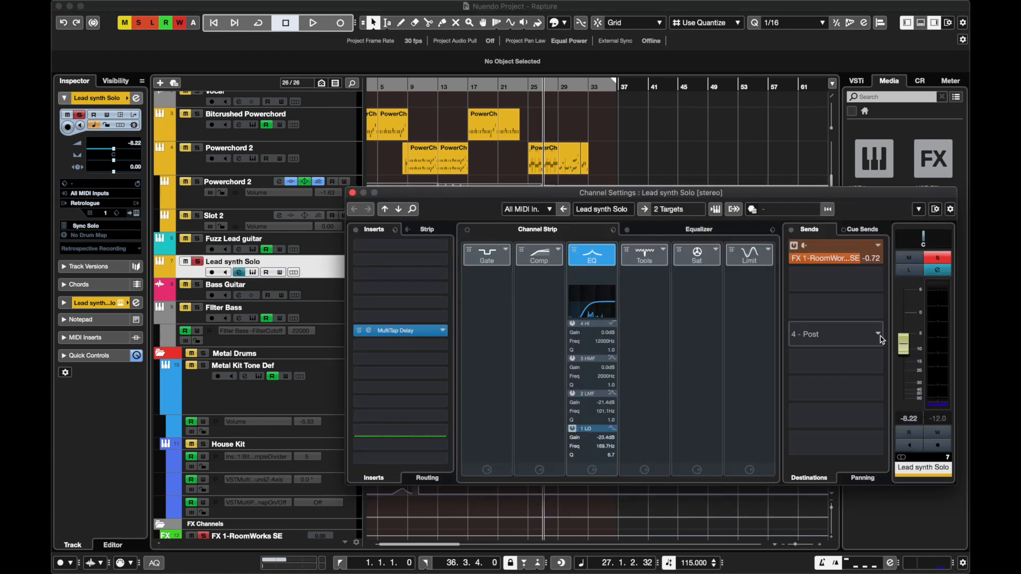
pyautogui.moveTo(902, 348); pyautogui.dragTo(903, 403)
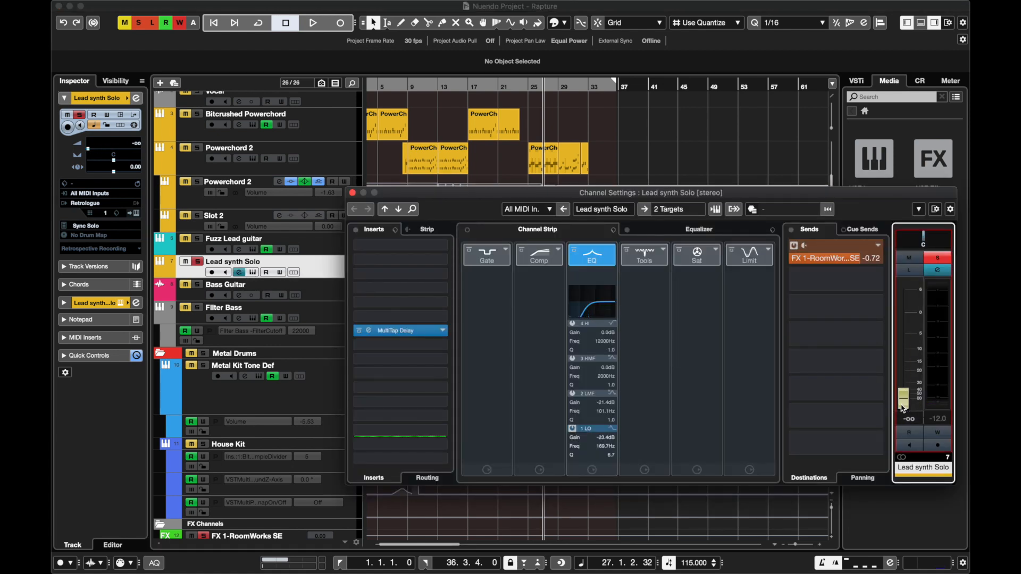
pyautogui.click(534, 85)
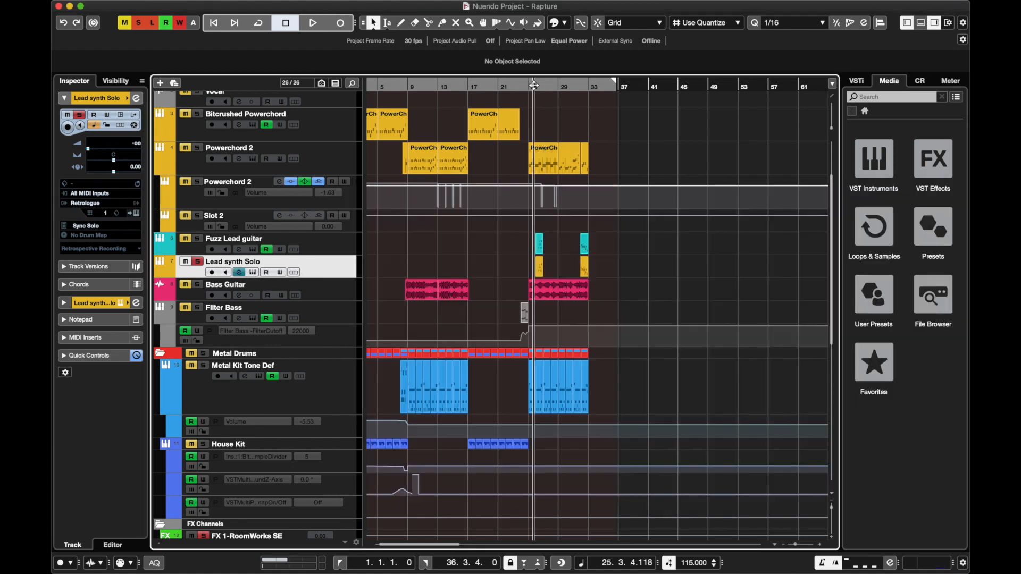
pyautogui.press('space')
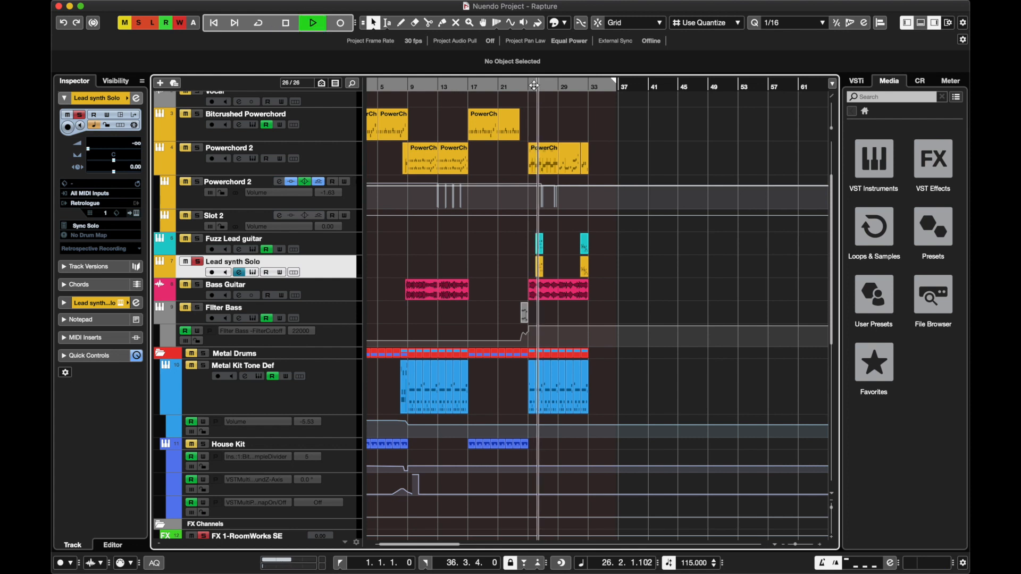
pyautogui.press('space')
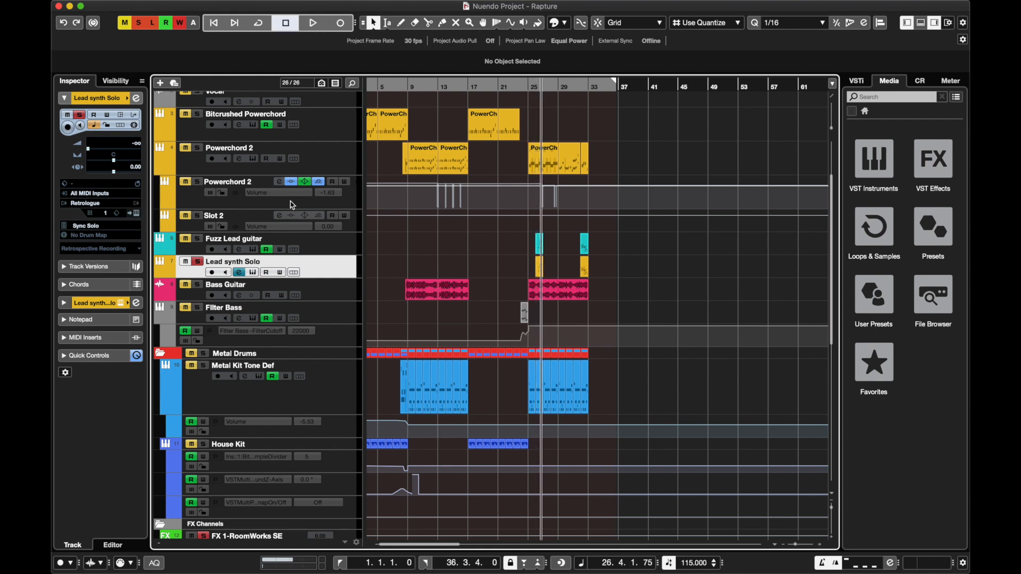
# Raise the Lead synth Solo fader to about -3.98 and switch its FX 1-RoomWorks SE send to post-fader
pyautogui.click(239, 272)
pyautogui.moveTo(903, 394); pyautogui.dragTo(904, 318)
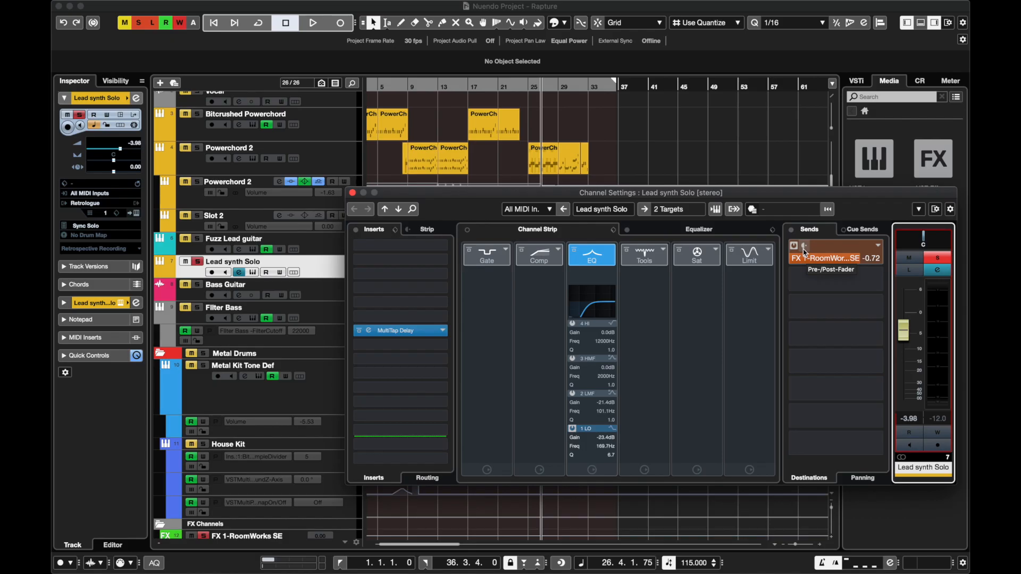
pyautogui.click(804, 253)
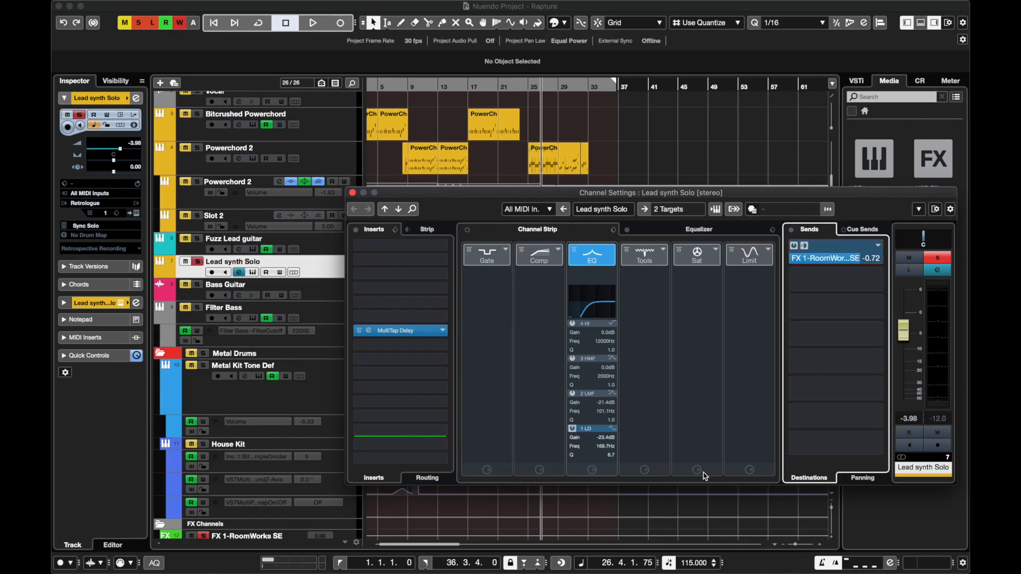
# Play the soloed lead synth passage from just before bar 26 to hear the post-fader send
pyautogui.click(528, 91)
pyautogui.click(534, 88)
pyautogui.press('space')
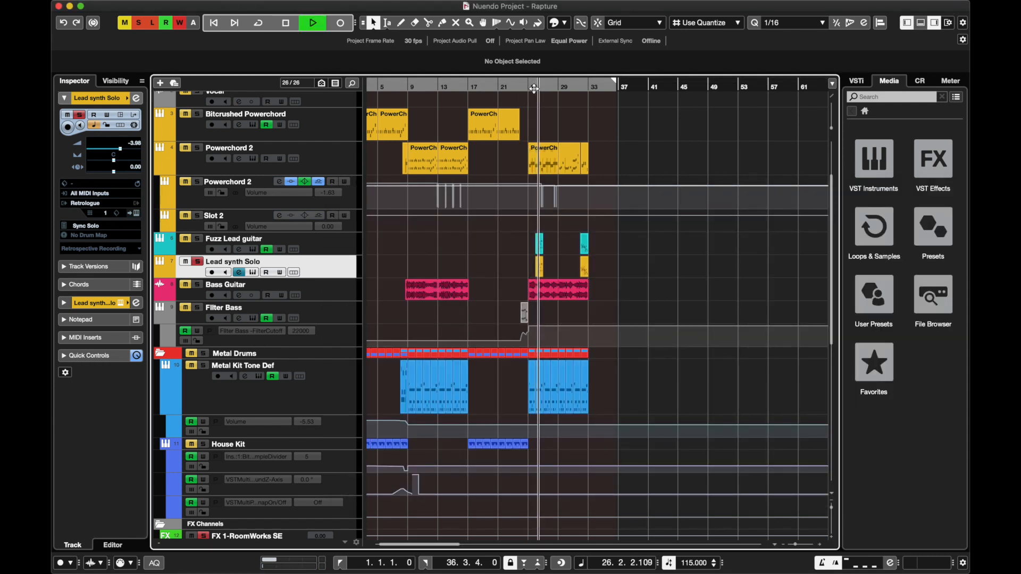
pyautogui.press('space')
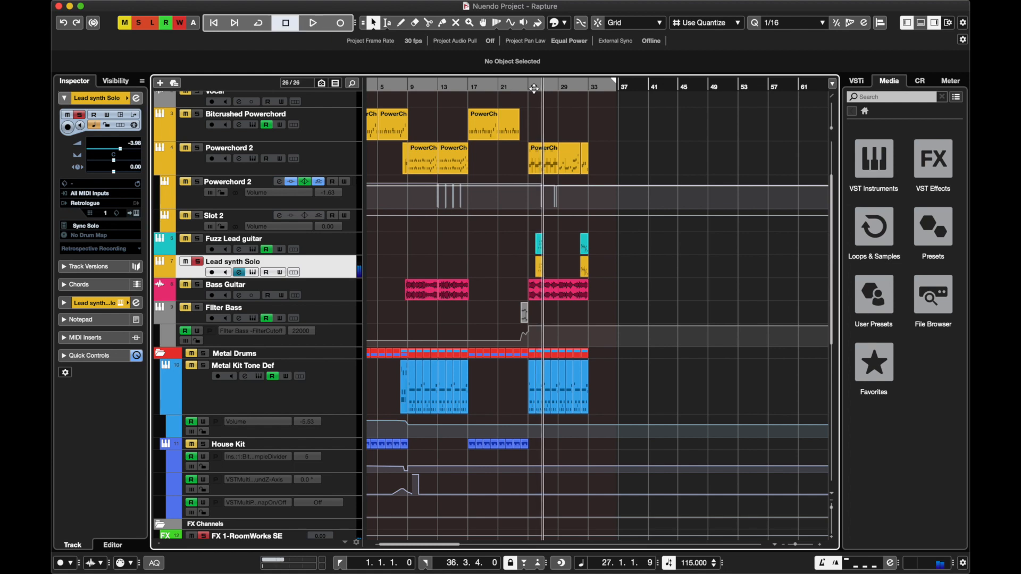
# Examine Lead synth Solo's audio sends and its MultiTap Delay insert in the Inspector
pyautogui.click(238, 272)
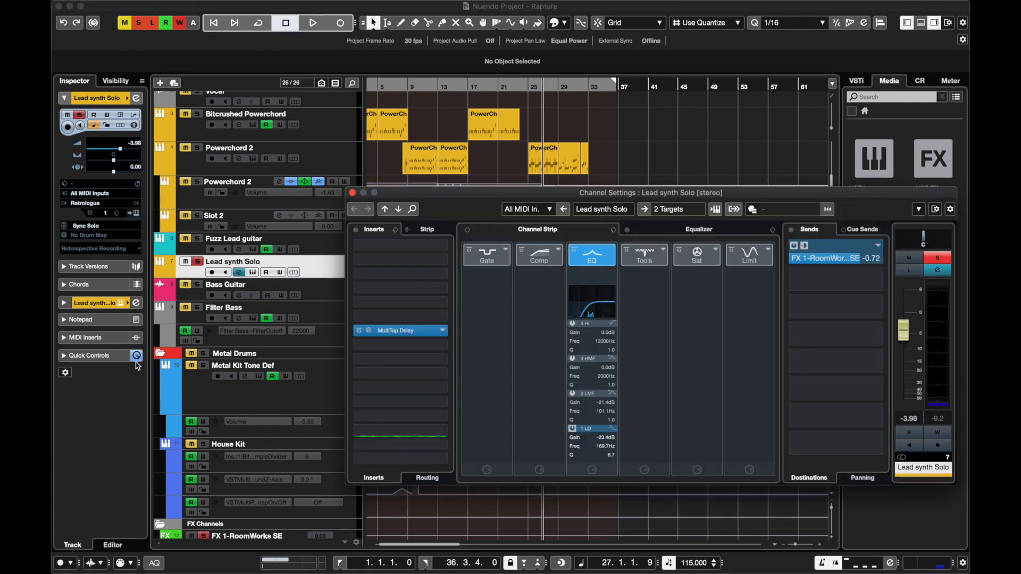
pyautogui.click(64, 303)
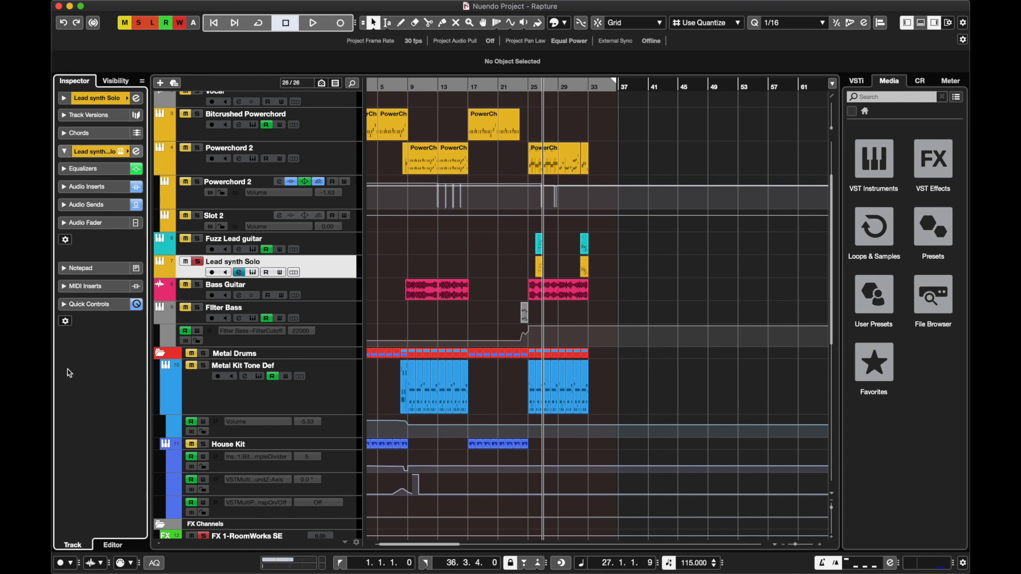
pyautogui.click(69, 207)
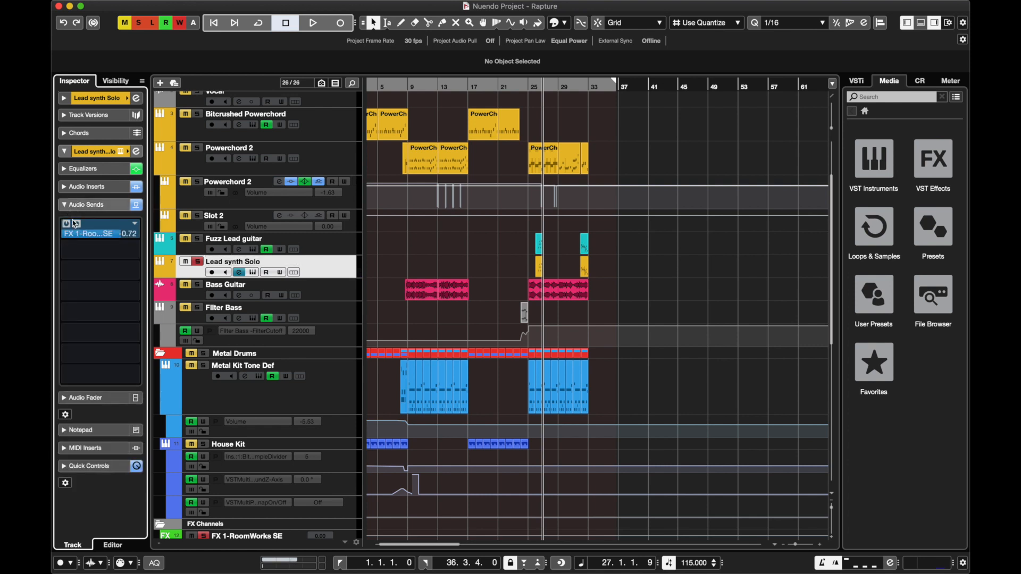
pyautogui.click(74, 206)
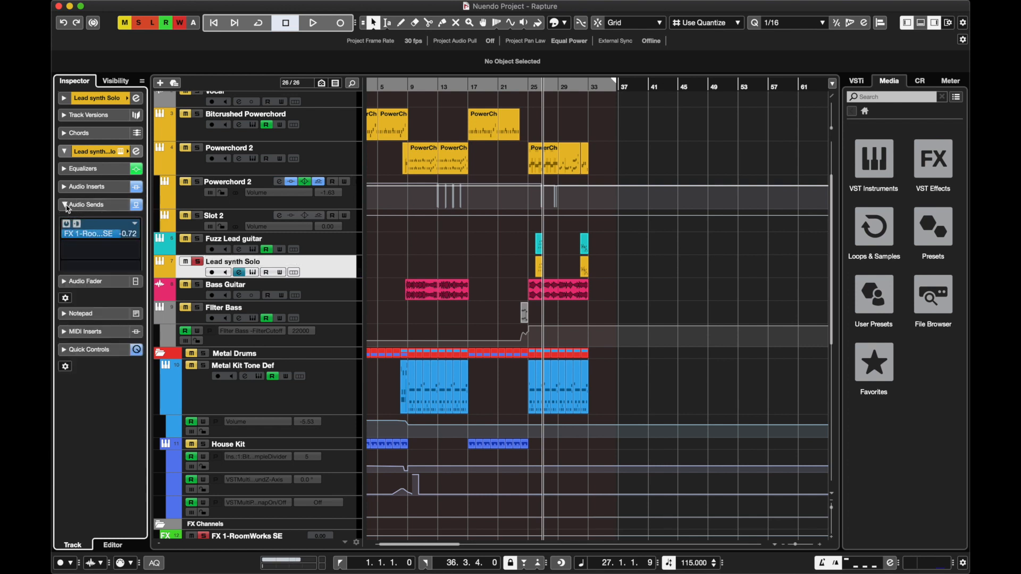
pyautogui.click(63, 188)
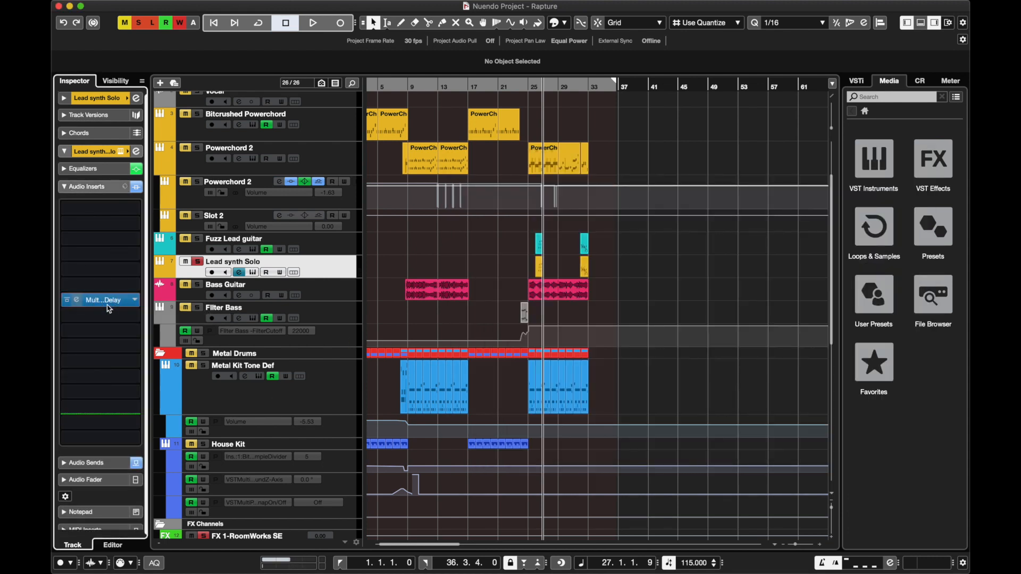
pyautogui.click(104, 300)
pyautogui.click(106, 303)
# Select the FX 1-RoomWorks SE track and examine the settings of its RoomWorks SE insert
pyautogui.scroll(-4, 267, 402)
pyautogui.click(240, 435)
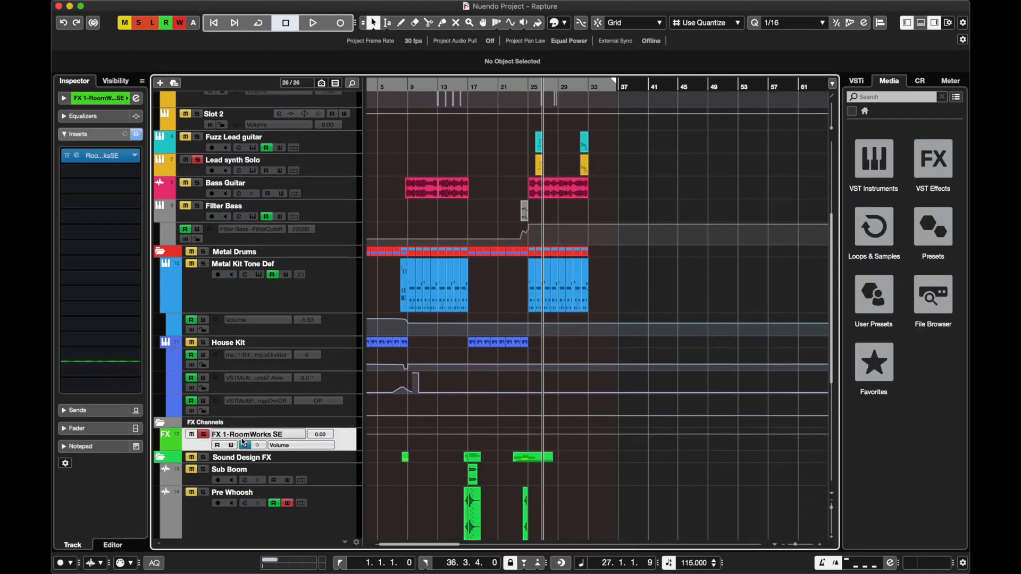
pyautogui.click(101, 155)
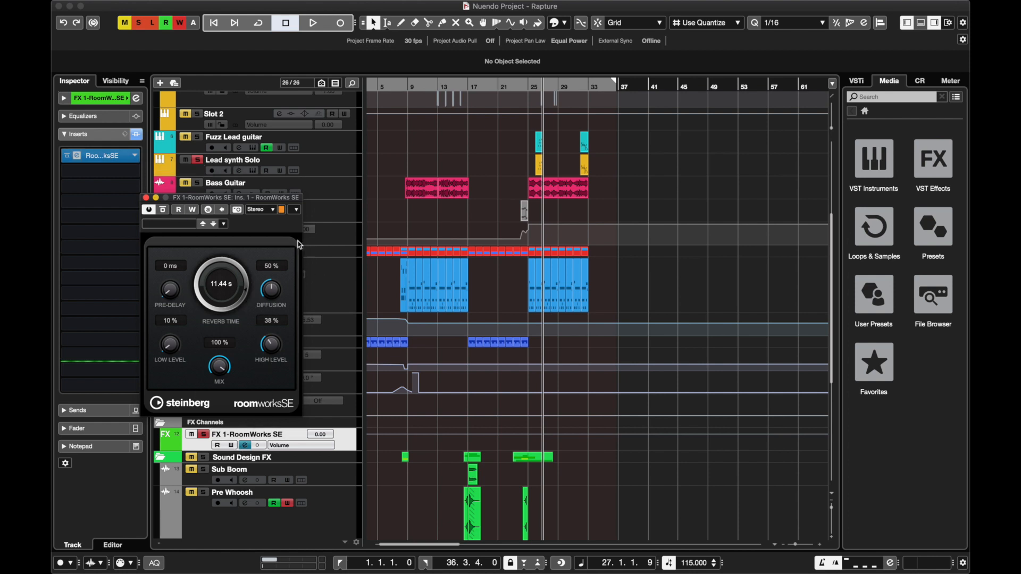
pyautogui.click(146, 197)
# Lower the FX 1-RoomWorks SE channel fader to about -5.17 and play the lead synth passage
pyautogui.click(246, 446)
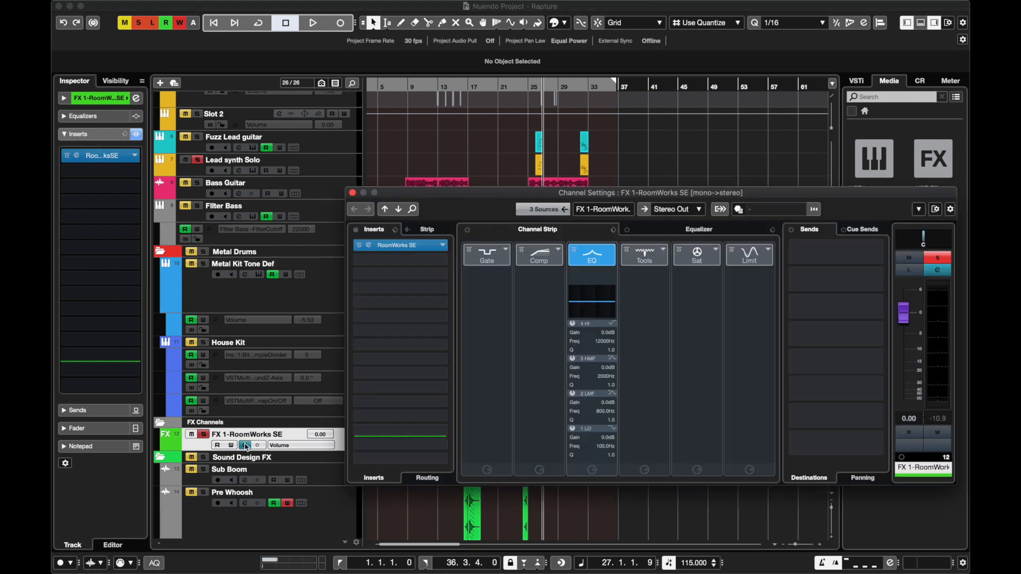
pyautogui.moveTo(902, 314); pyautogui.dragTo(904, 340)
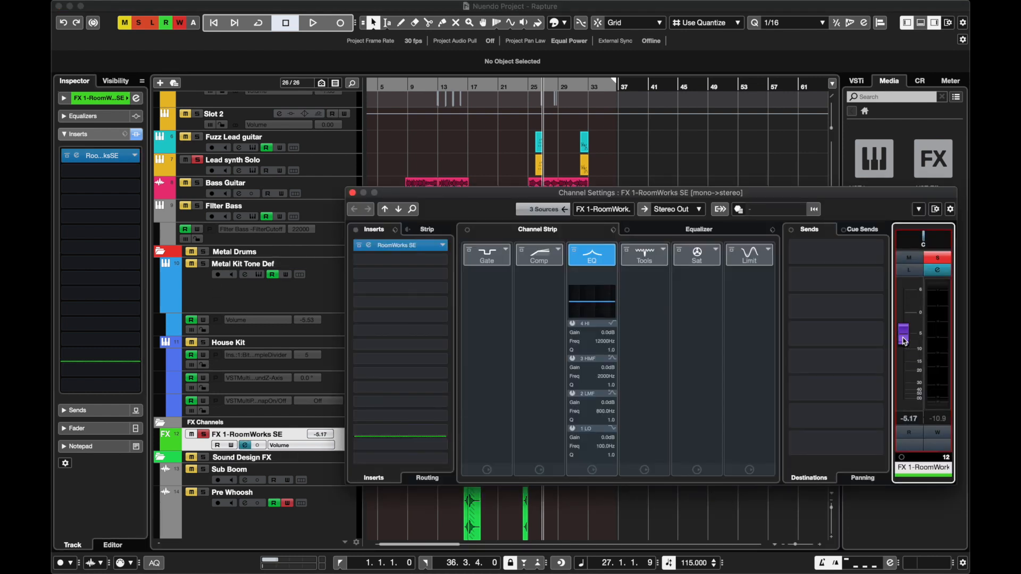
pyautogui.click(535, 86)
pyautogui.press('space')
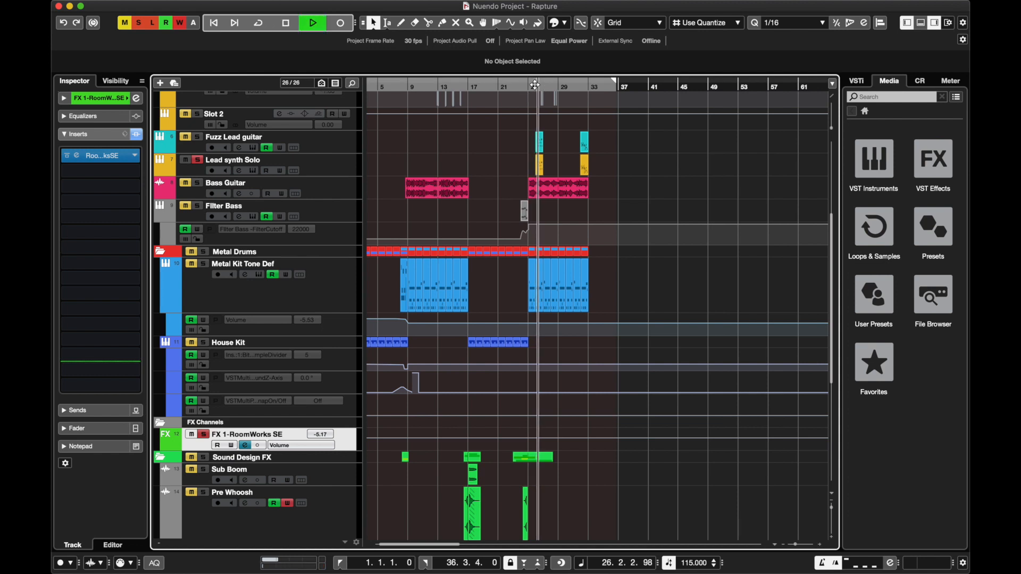
pyautogui.press('space')
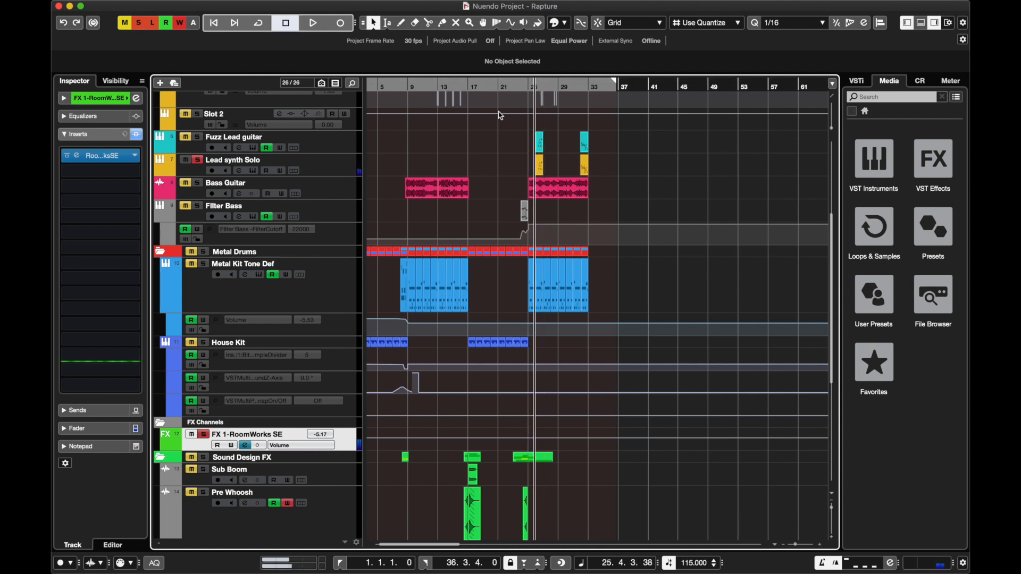
# Switch Lead synth Solo's RoomWorks SE send to pre-fader, audition the passage, and return the send to post-fader
pyautogui.click(324, 168)
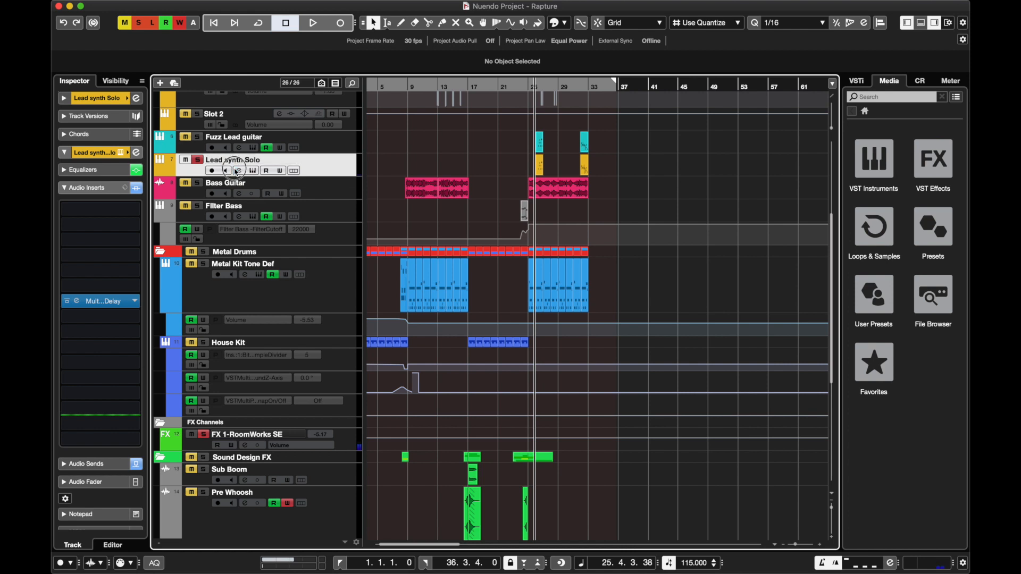
pyautogui.click(238, 170)
pyautogui.click(802, 248)
pyautogui.press('space')
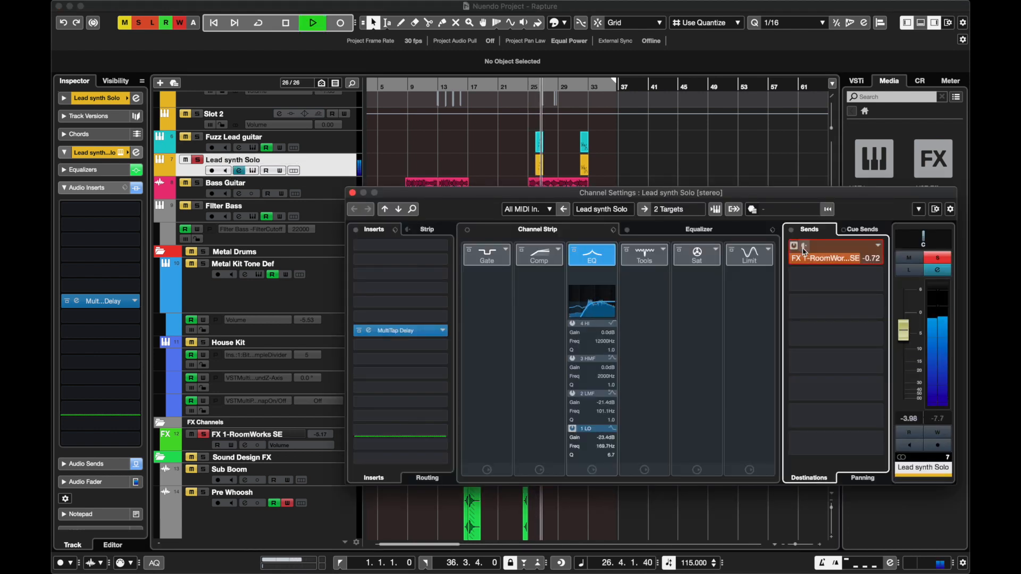
pyautogui.press('space')
pyautogui.click(803, 248)
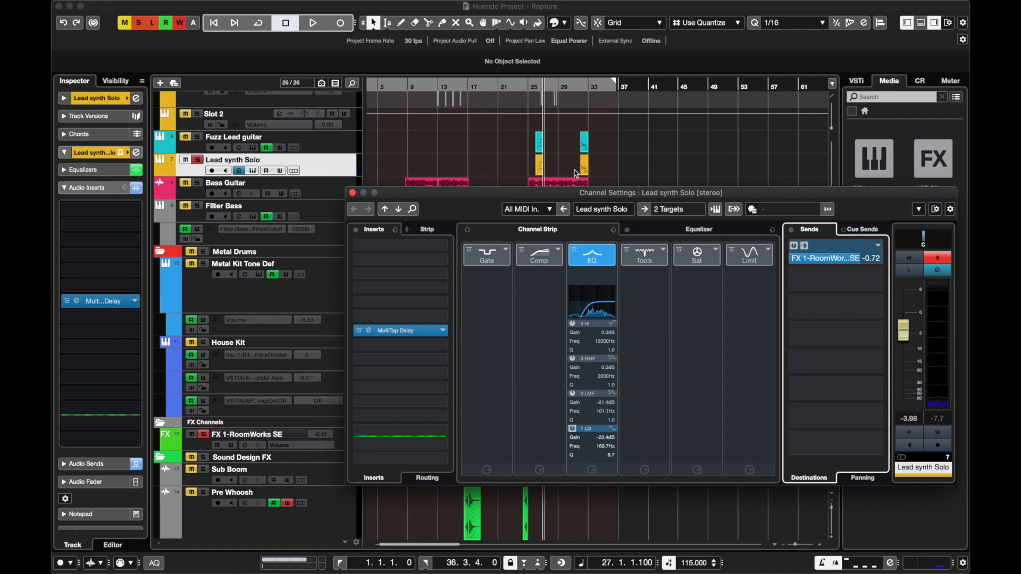
# Set the Lead synth Solo fader to about -3.52, mute the channel and play from about bar 25.4
pyautogui.click(534, 87)
pyautogui.click(239, 170)
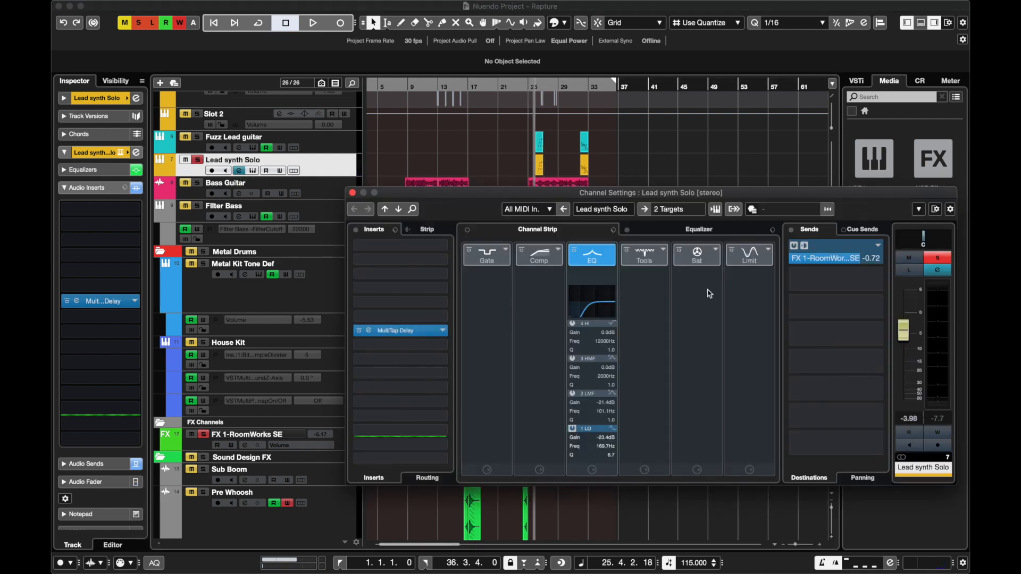
pyautogui.moveTo(902, 327); pyautogui.dragTo(902, 326)
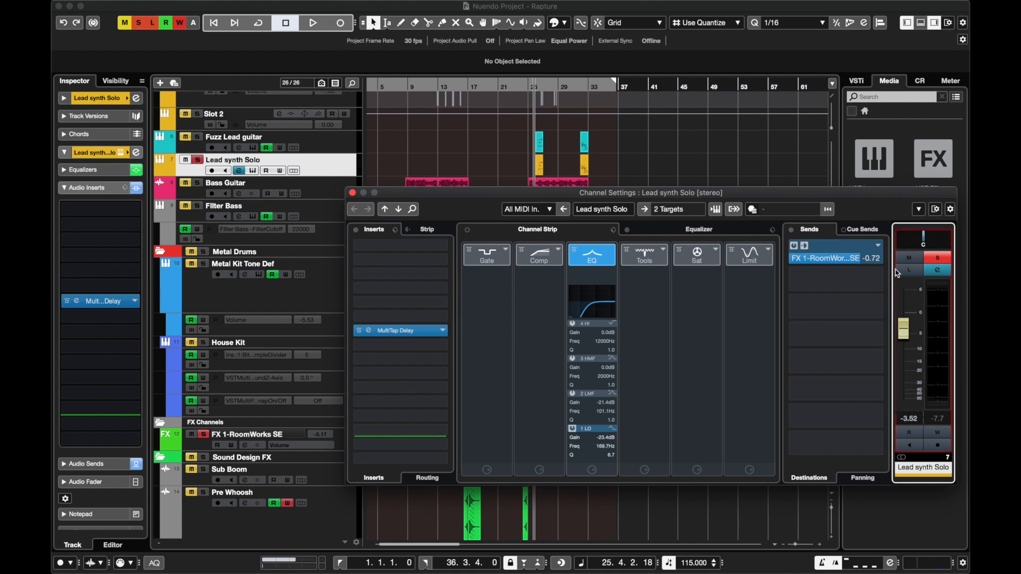
pyautogui.click(908, 258)
pyautogui.press('space')
pyautogui.press('space')
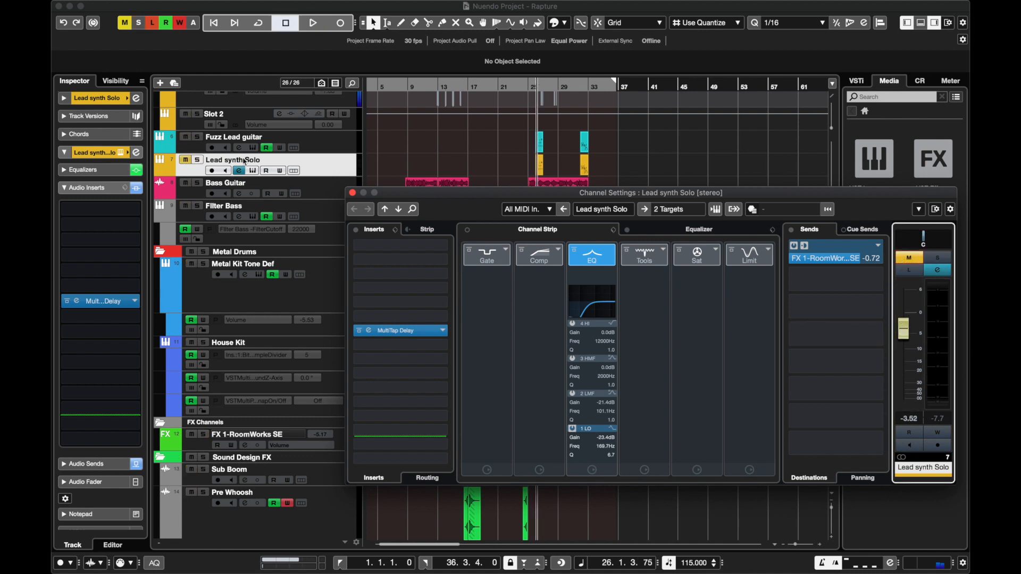
# Unmute and solo the Lead synth Solo track, and play the passage with its channel settings open
pyautogui.click(187, 160)
pyautogui.click(197, 160)
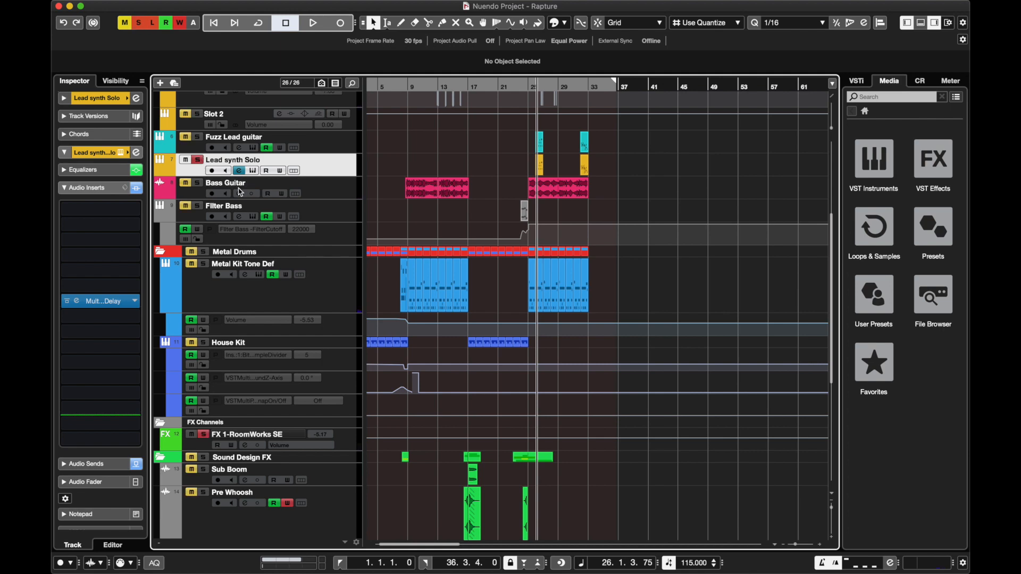
pyautogui.click(240, 170)
pyautogui.press('space')
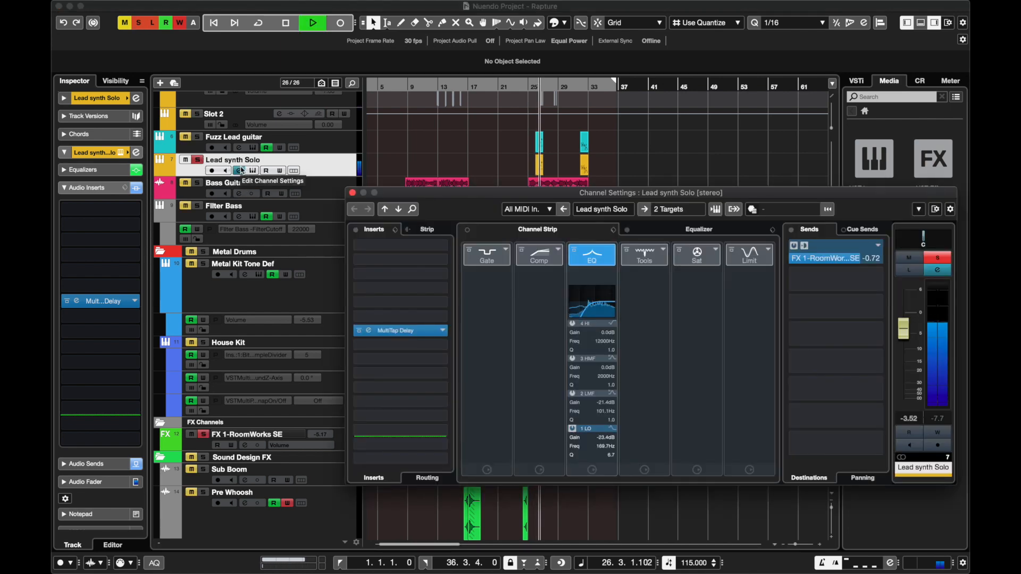
pyautogui.press('space')
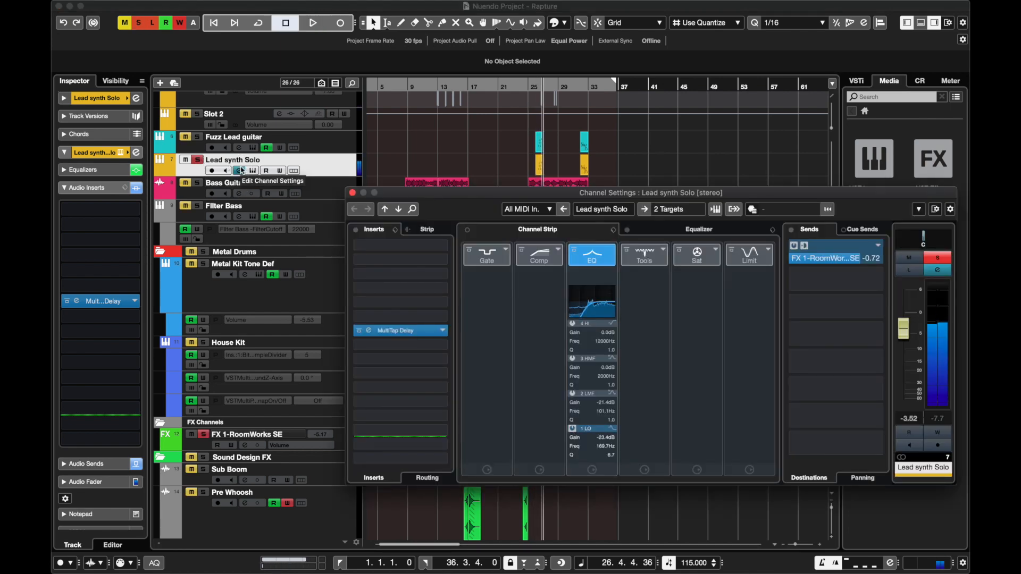
# Return the cursor to about bar 25.4 and pull the Lead synth Solo fader down to -oo
pyautogui.click(533, 80)
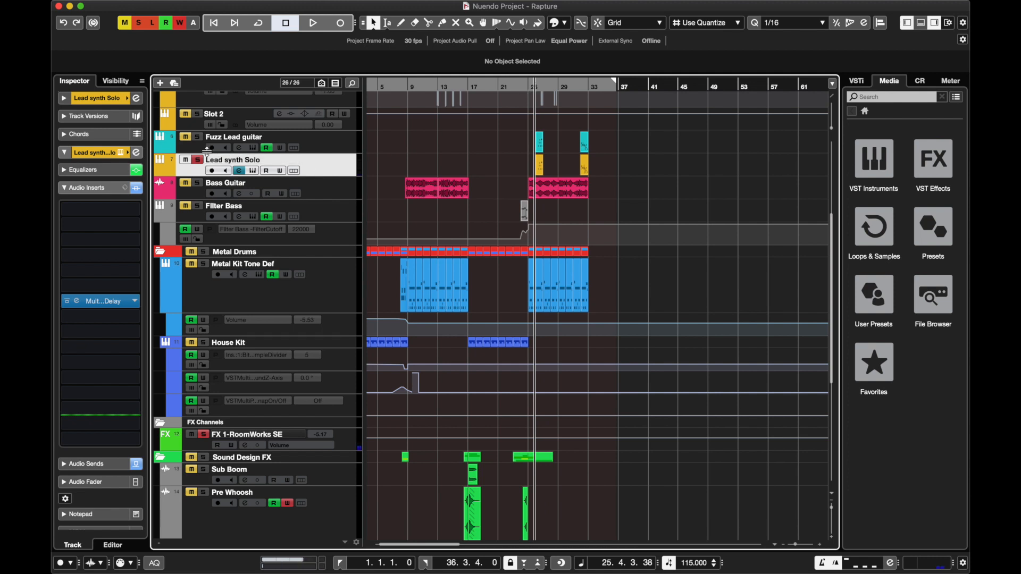
pyautogui.click(240, 170)
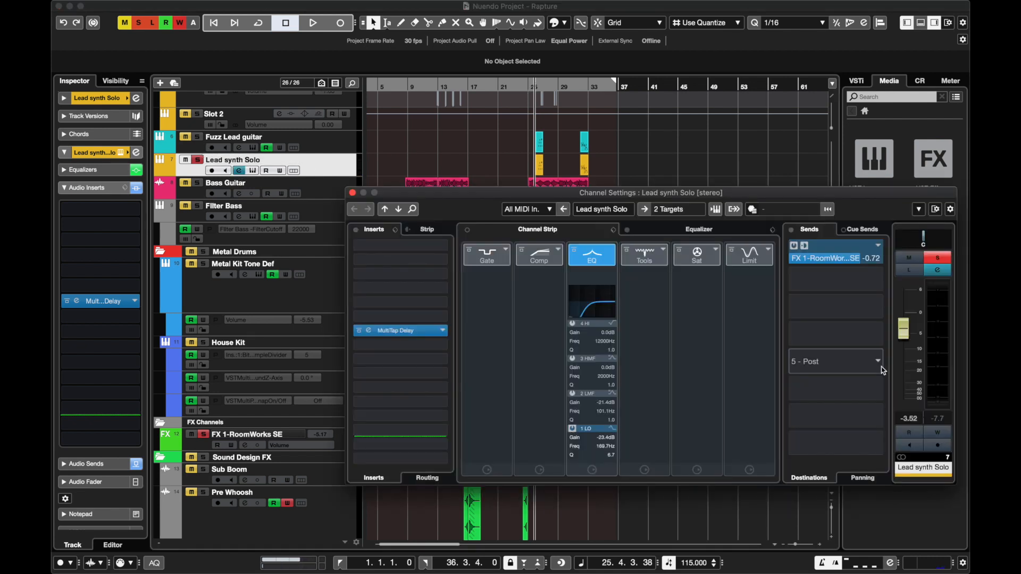
pyautogui.click(904, 325)
pyautogui.moveTo(903, 326); pyautogui.dragTo(830, 430)
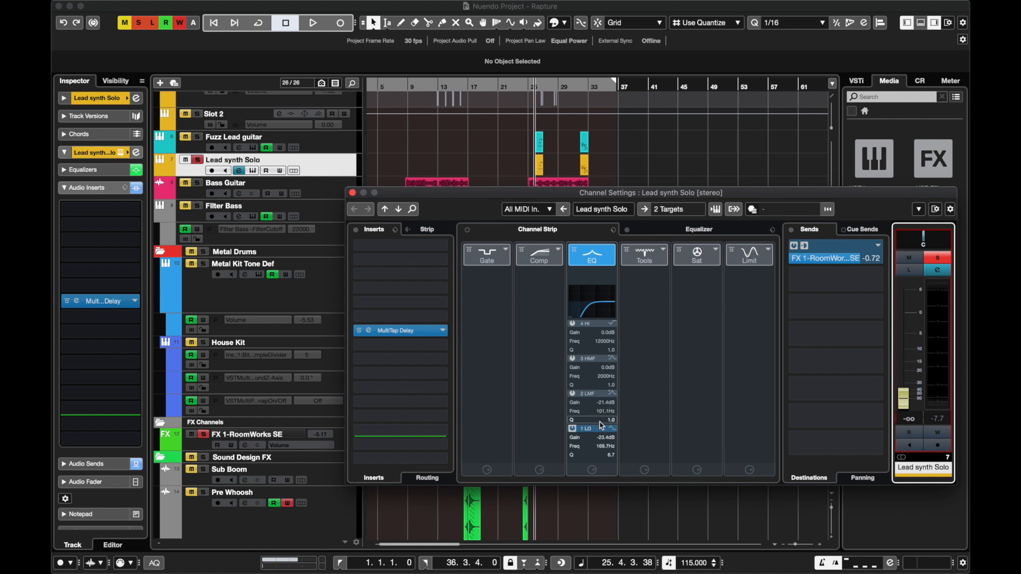
# Play the passage from about bar 25.4 with the Lead synth Solo fader at -oo
pyautogui.press('space')
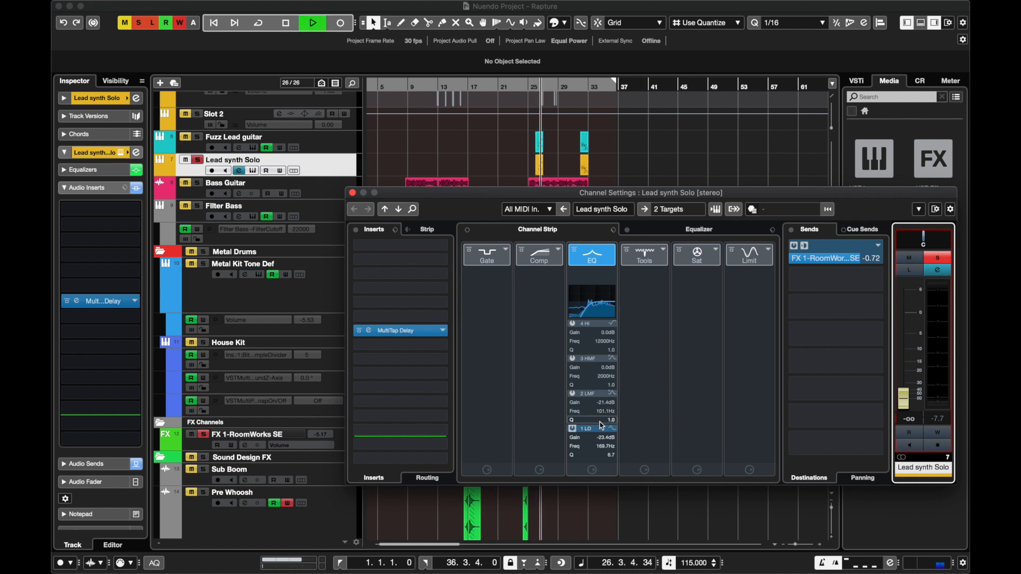
pyautogui.press('space')
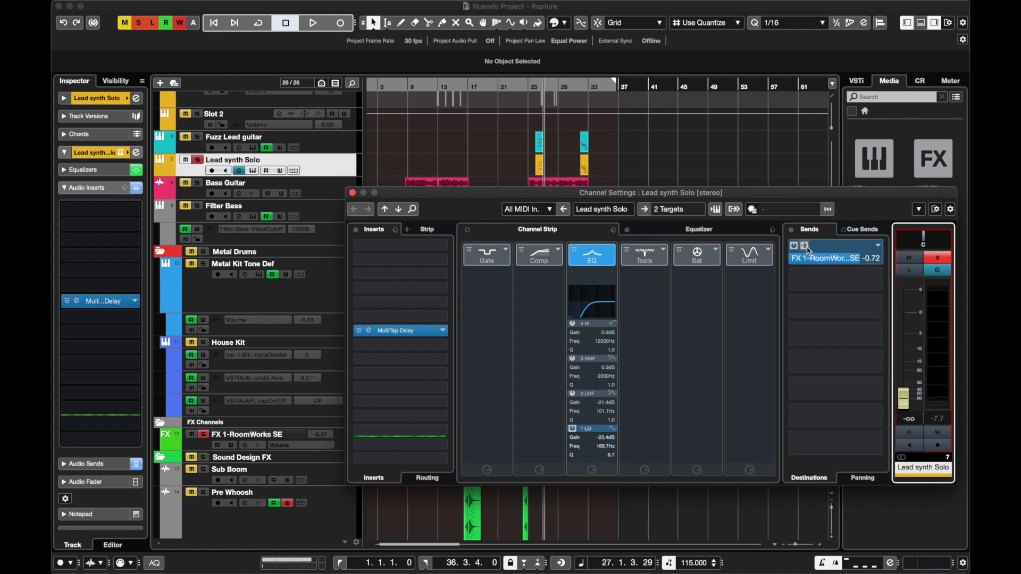
pyautogui.moveTo(909, 398); pyautogui.dragTo(910, 402)
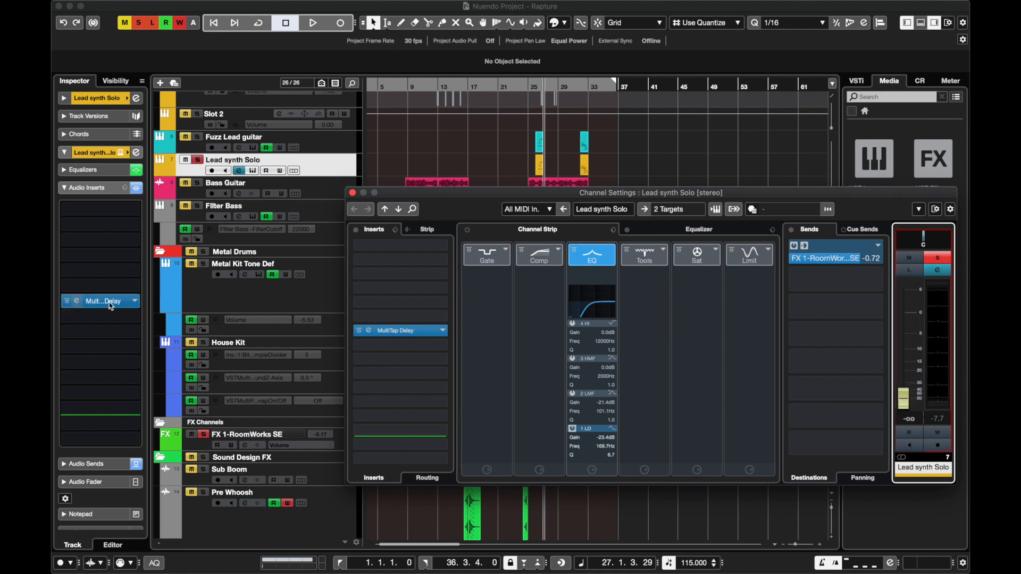
# Raise the Lead synth Solo fader to about -0.62
pyautogui.scroll(-1, 206, 246)
pyautogui.scroll(10, 206, 245)
pyautogui.scroll(-11, 206, 246)
pyautogui.scroll(-3, 441, 143)
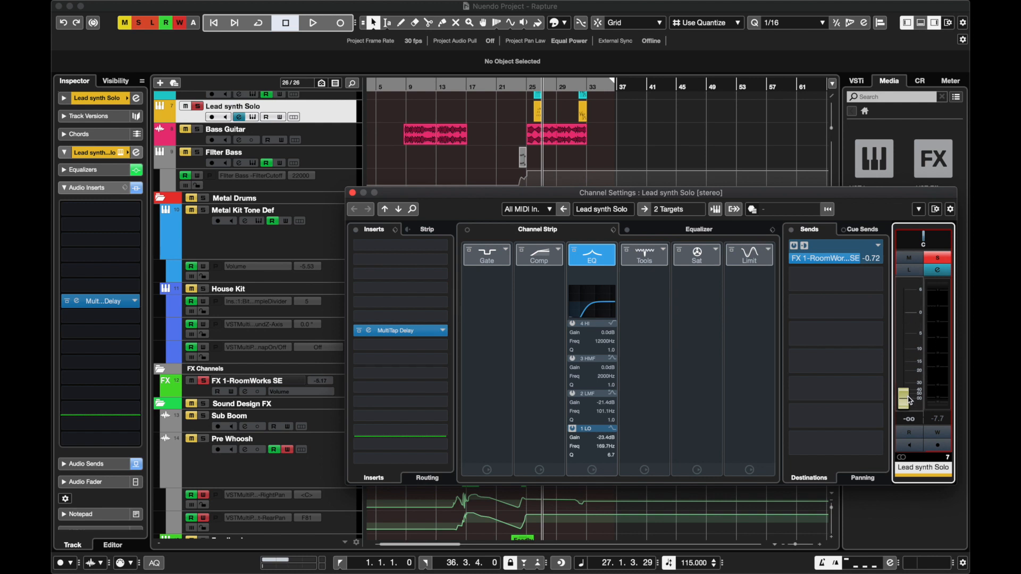
pyautogui.moveTo(907, 398); pyautogui.dragTo(902, 326)
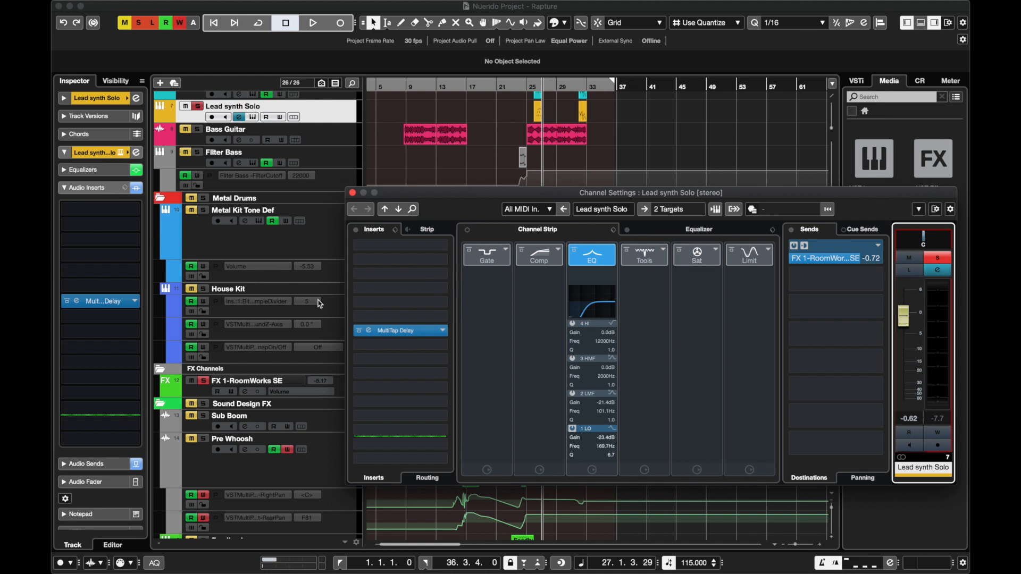
# Open the RoomWorks SE reverb insert on the FX 1 channel and play the passage from about bar 25.4
pyautogui.click(199, 395)
pyautogui.click(77, 155)
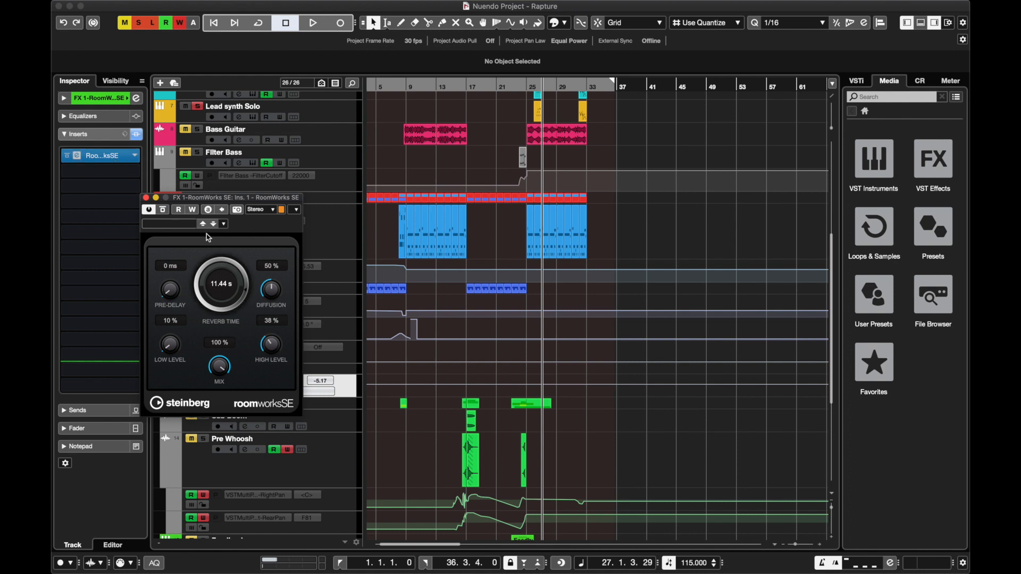
pyautogui.click(532, 86)
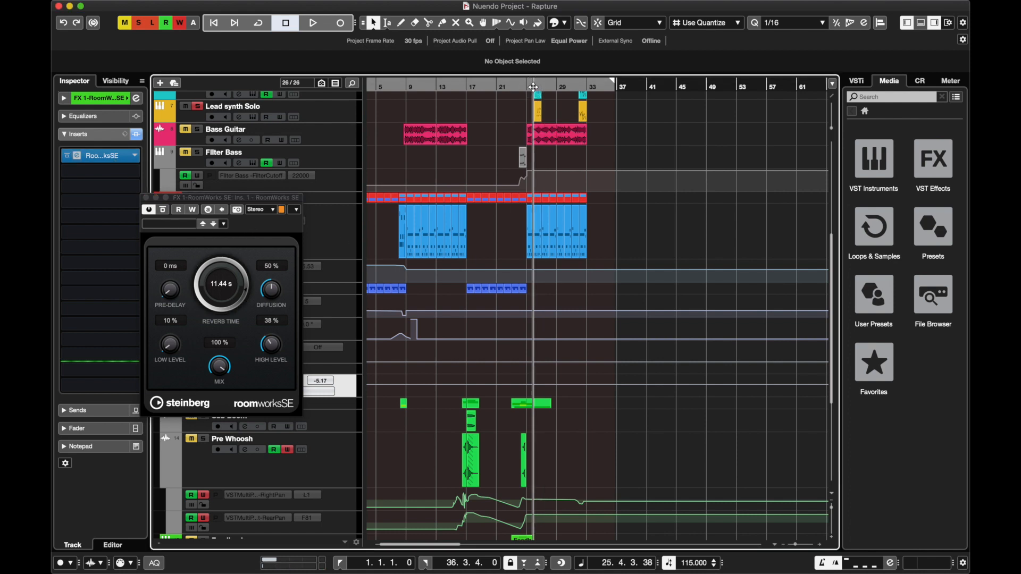
pyautogui.press('space')
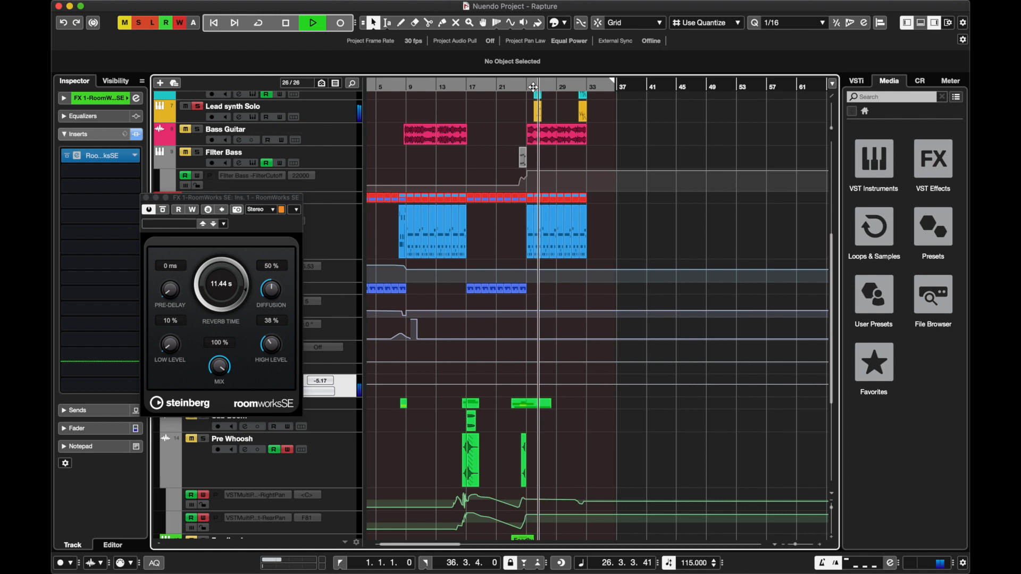
pyautogui.press('space')
# Pull the Lead synth Solo fader down to -oo and replay the passage from about bar 25.4
pyautogui.click(240, 117)
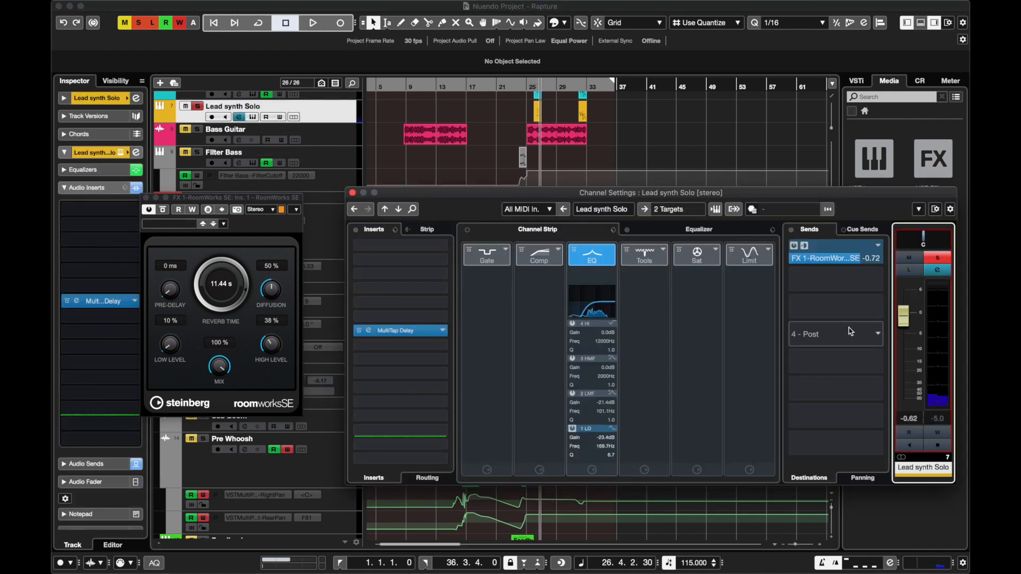
pyautogui.click(532, 87)
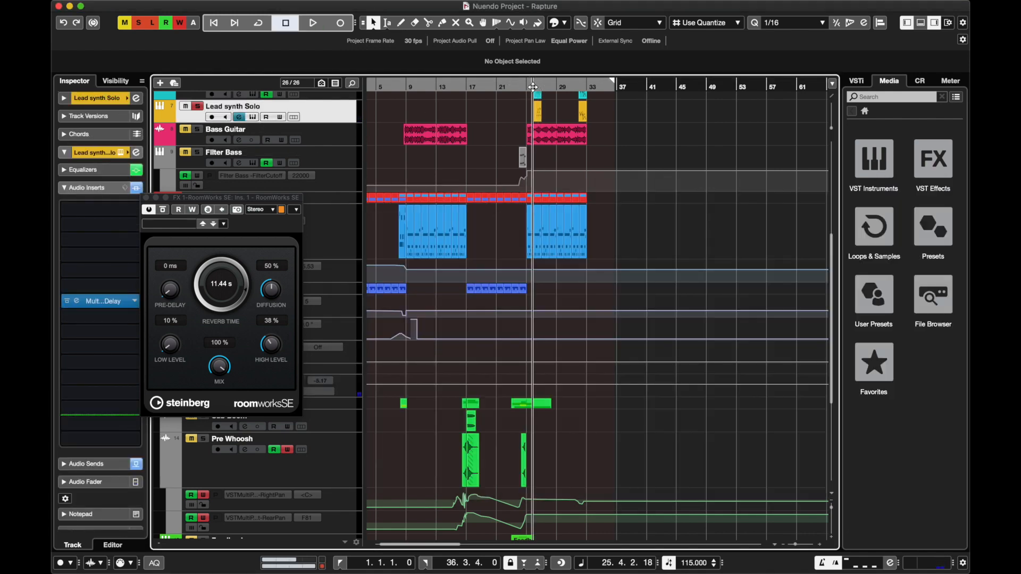
pyautogui.press('space')
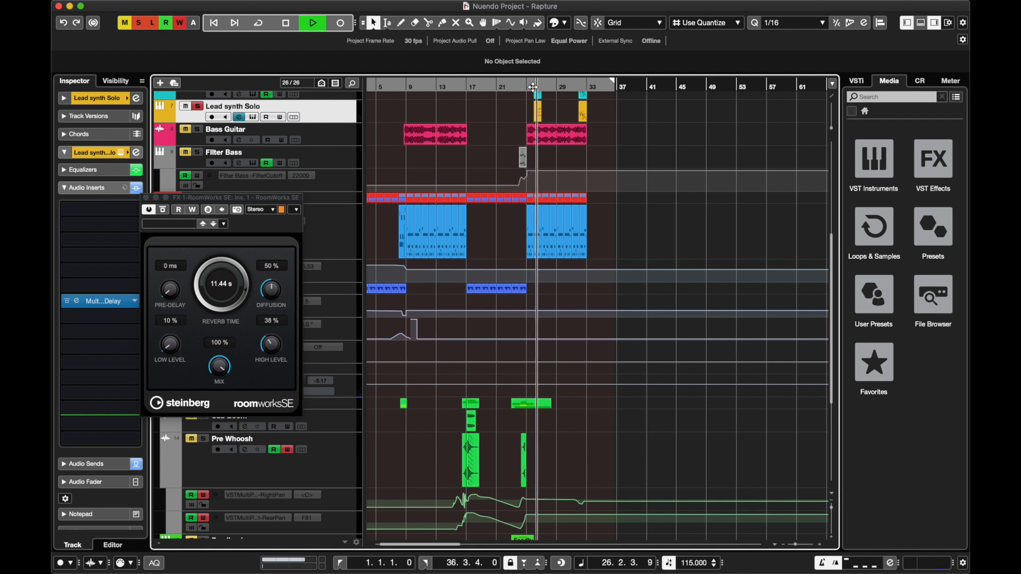
pyautogui.press('space')
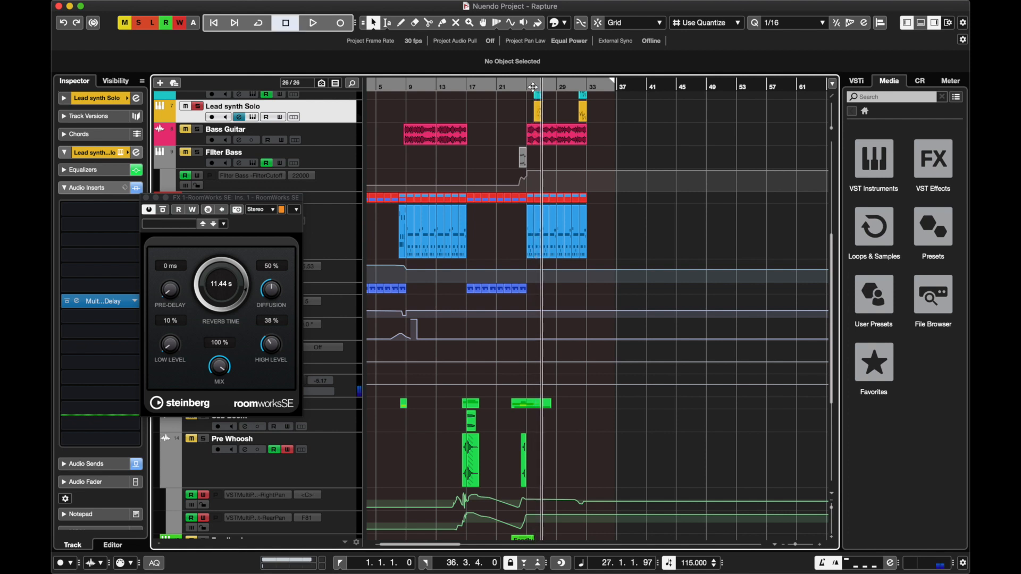
# Raise the Lead synth Solo fader to about -0.31 and close its channel settings
pyautogui.click(239, 117)
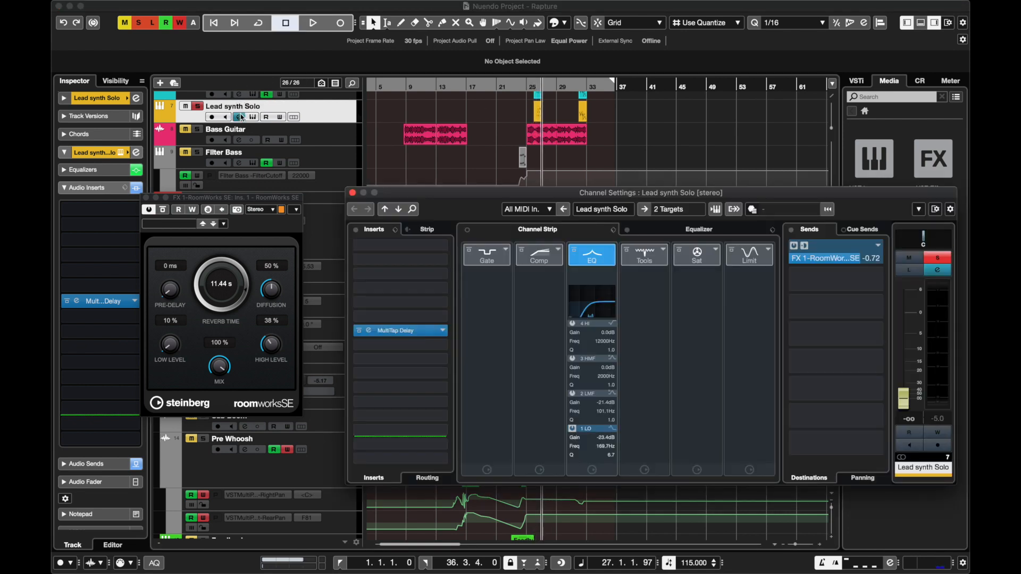
pyautogui.click(908, 399)
pyautogui.moveTo(907, 402); pyautogui.dragTo(906, 318)
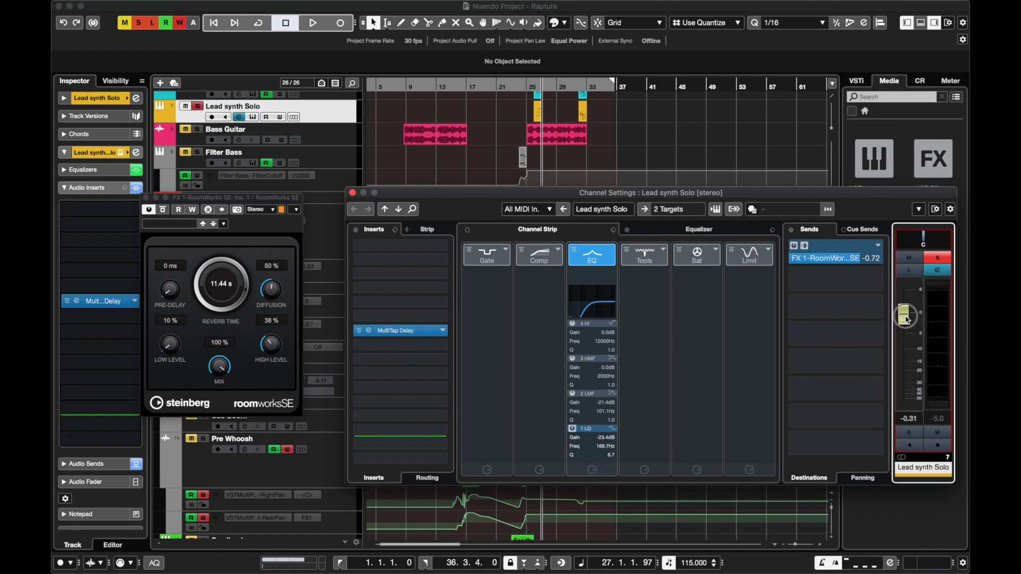
pyautogui.click(353, 193)
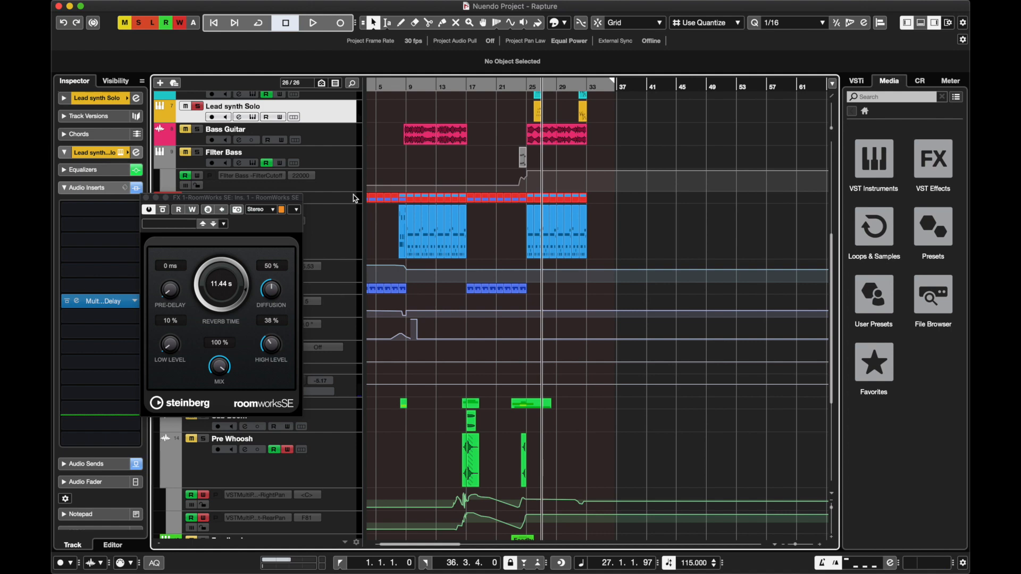
# Switch Lead synth Solo's RoomWorks SE send to pre-fader, and close the channel settings and the reverb window
pyautogui.click(238, 117)
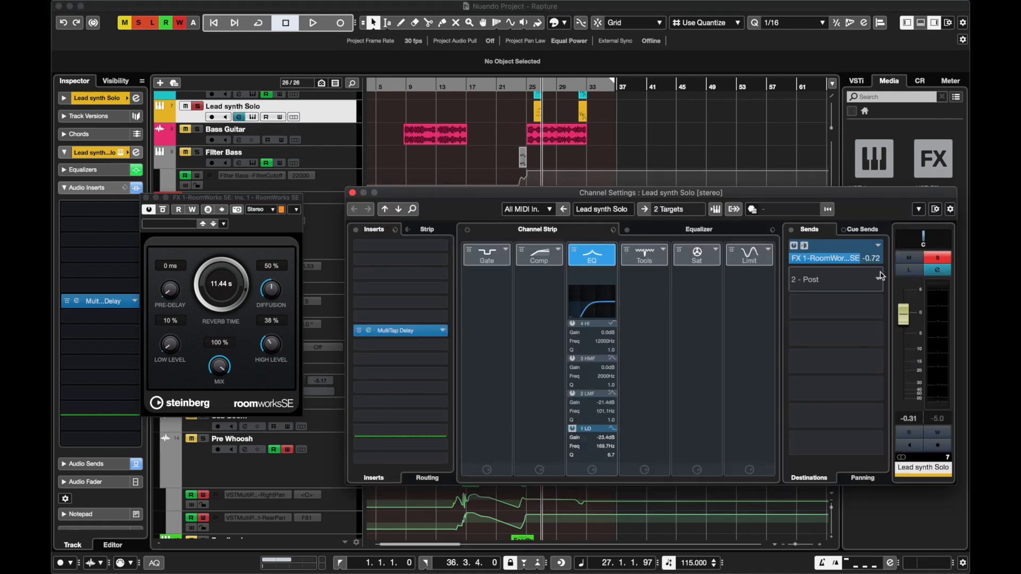
pyautogui.click(804, 246)
pyautogui.click(352, 192)
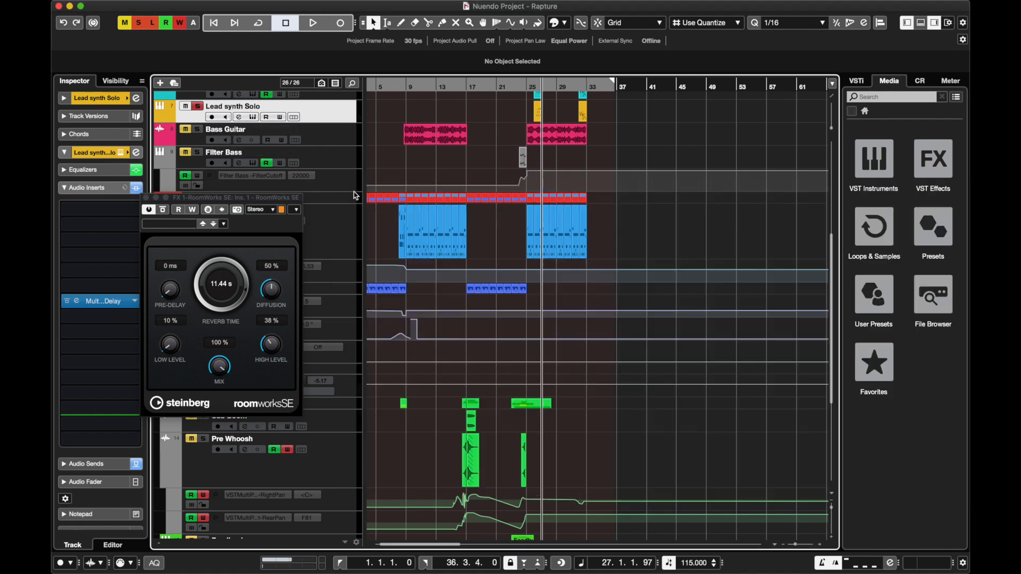
pyautogui.click(146, 197)
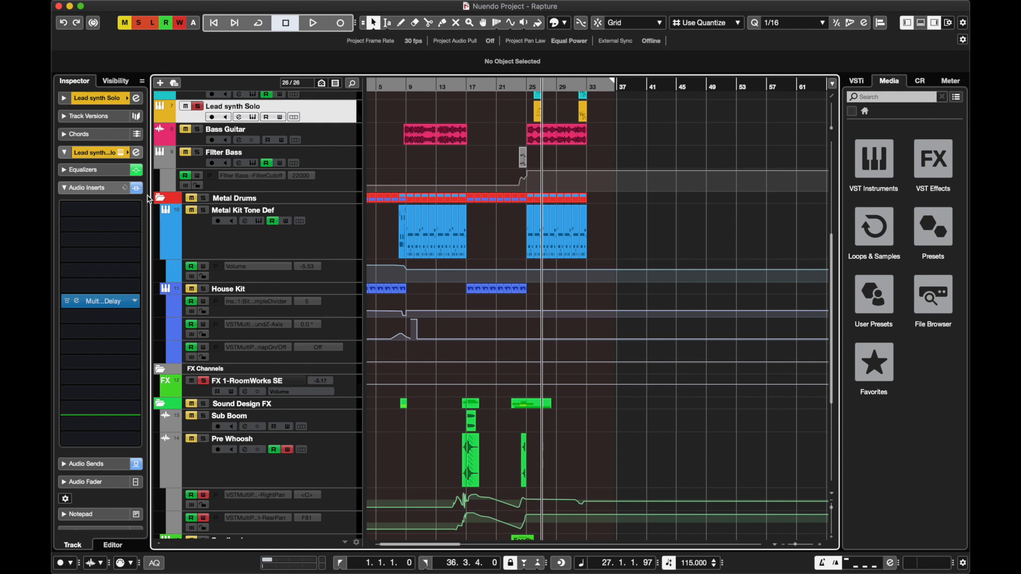
# Add the Pitch Shift effect VoiceDesigner to insert slot 8 of Lead synth Solo
pyautogui.scroll(4, 177, 121)
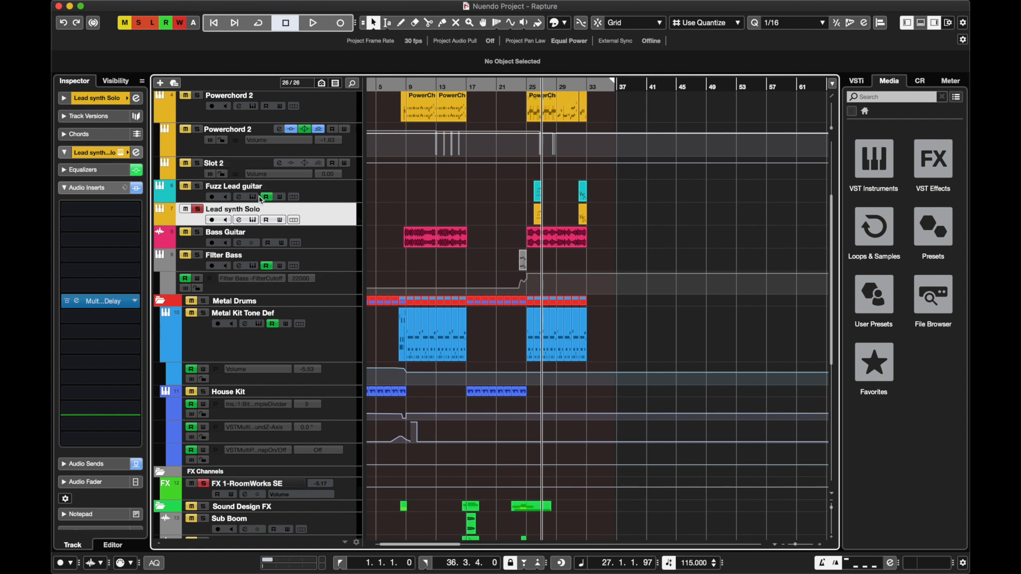
pyautogui.click(239, 220)
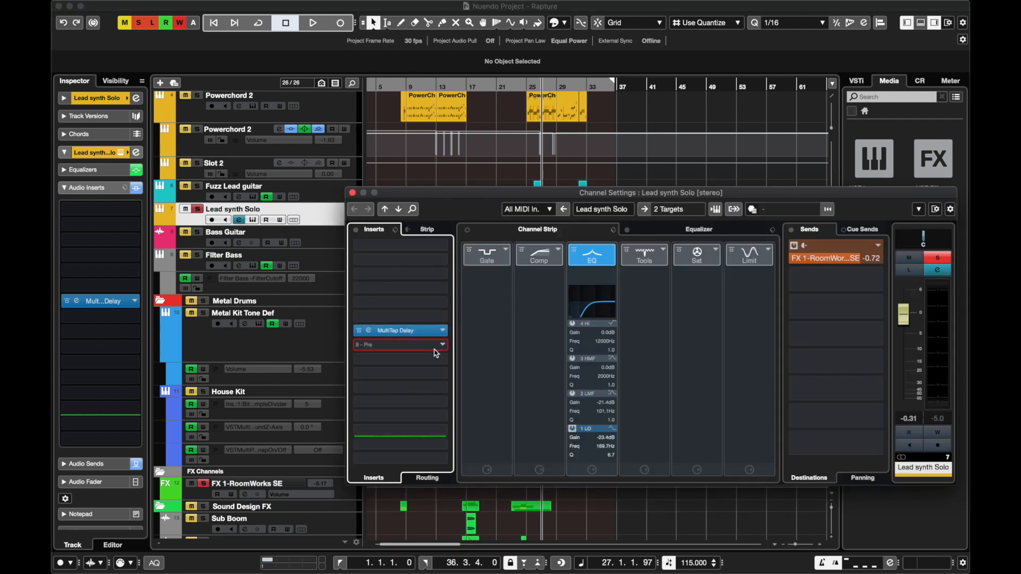
pyautogui.click(398, 355)
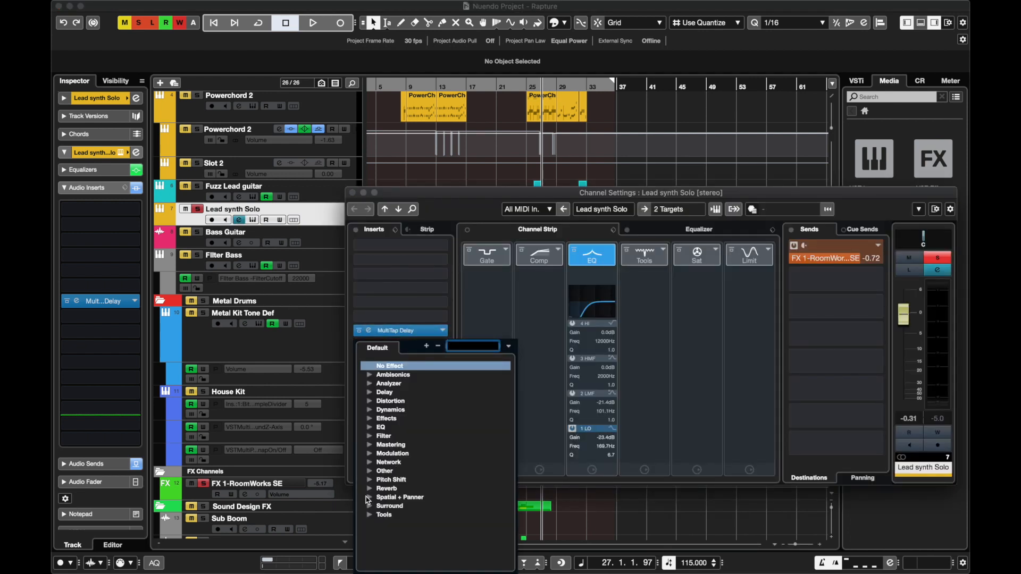
pyautogui.click(369, 480)
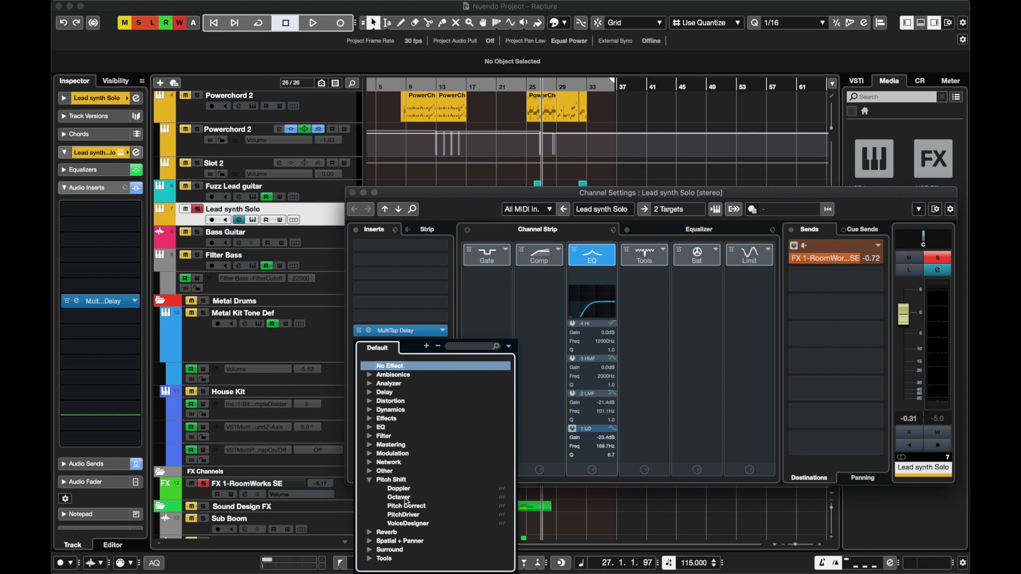
pyautogui.click(407, 525)
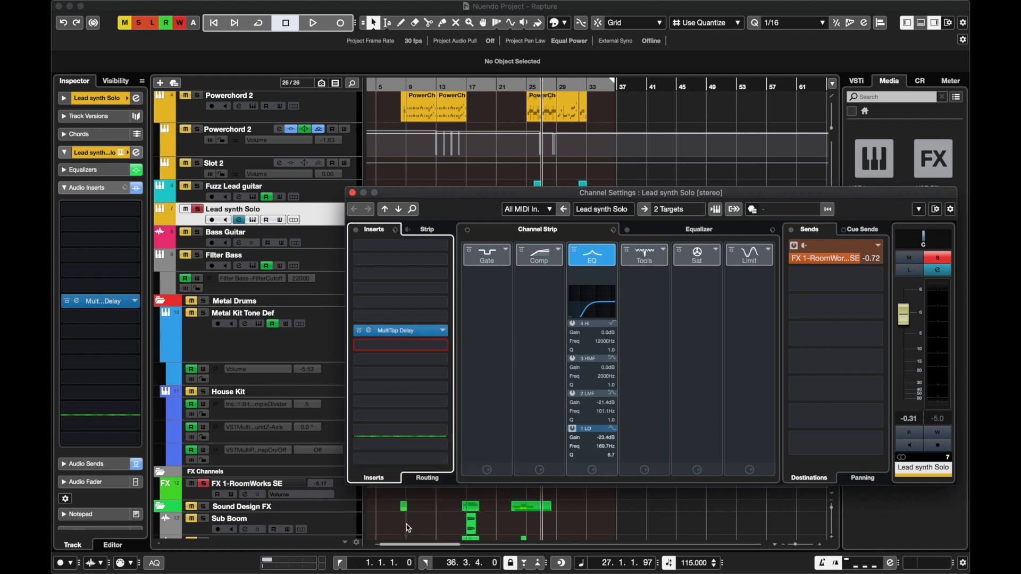
pyautogui.moveTo(450, 150); pyautogui.dragTo(385, 109)
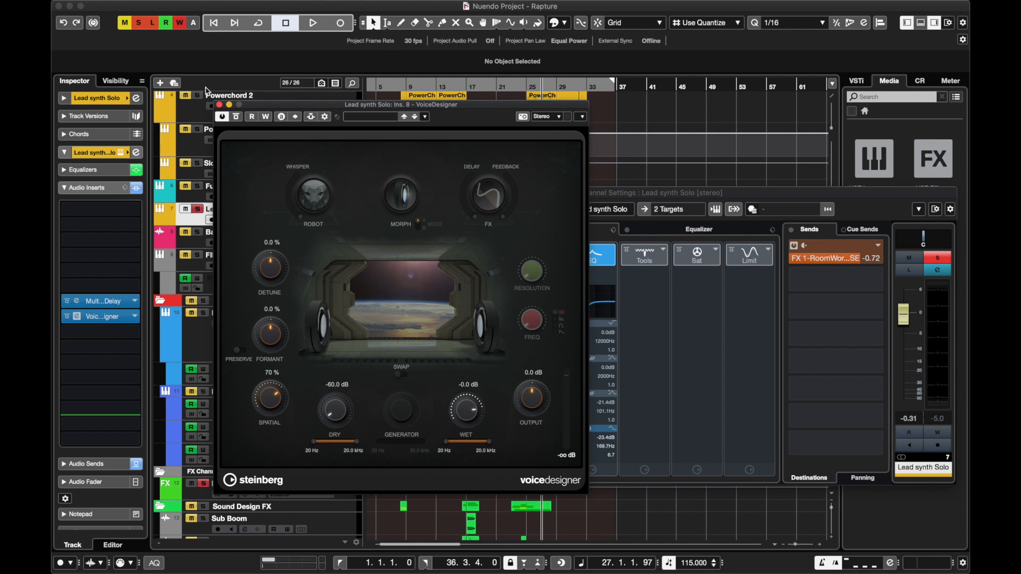
# Remove VoiceDesigner from Lead synth Solo's inserts and close the channel settings
pyautogui.click(218, 105)
pyautogui.click(444, 345)
pyautogui.click(443, 345)
pyautogui.click(404, 365)
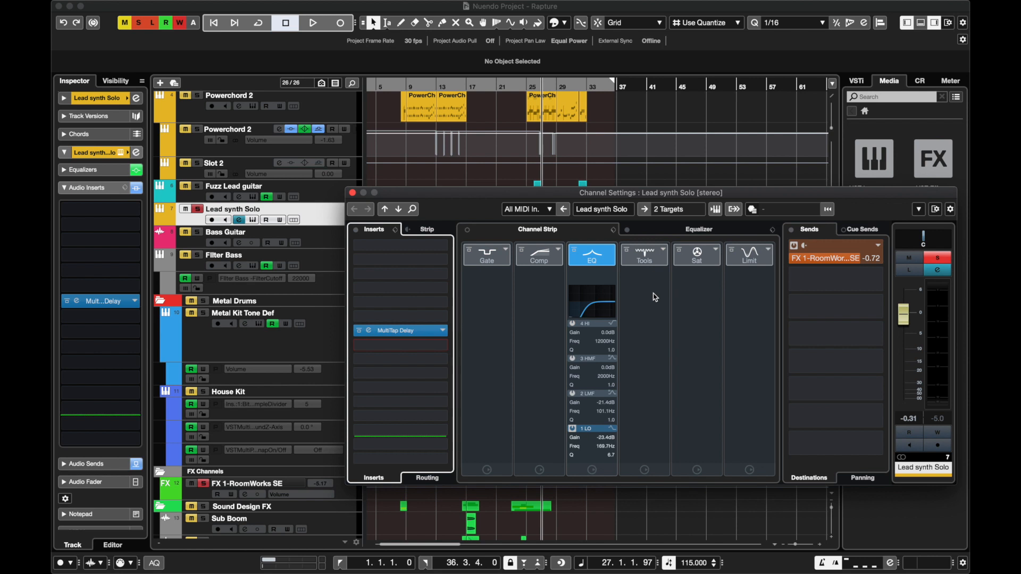
pyautogui.click(352, 193)
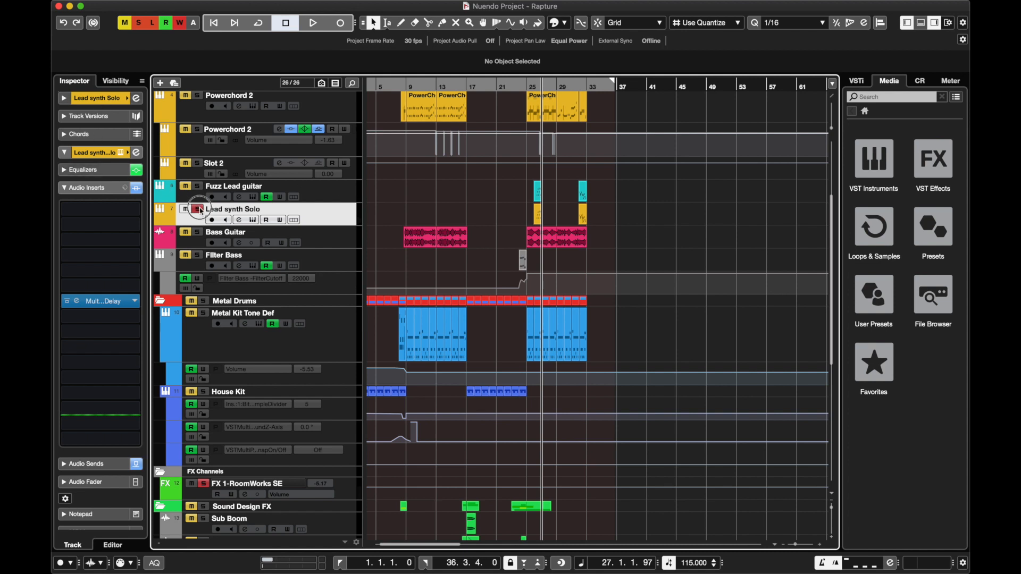
# Unsolo the Lead synth Solo track and place the cursor at the start of the Chorus, at about bar 25
pyautogui.scroll(3, 548, 196)
pyautogui.scroll(3, 548, 196)
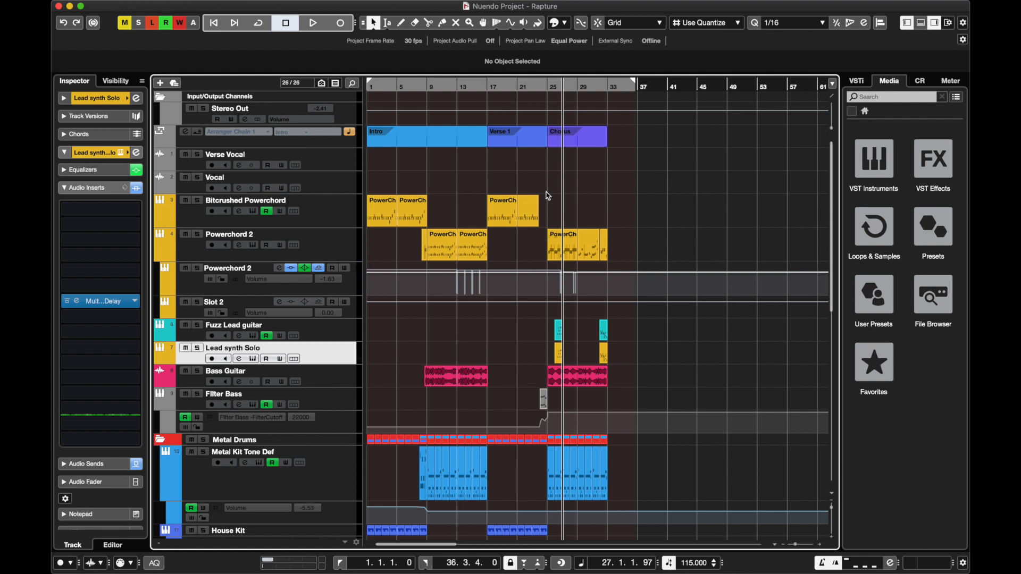
pyautogui.click(548, 84)
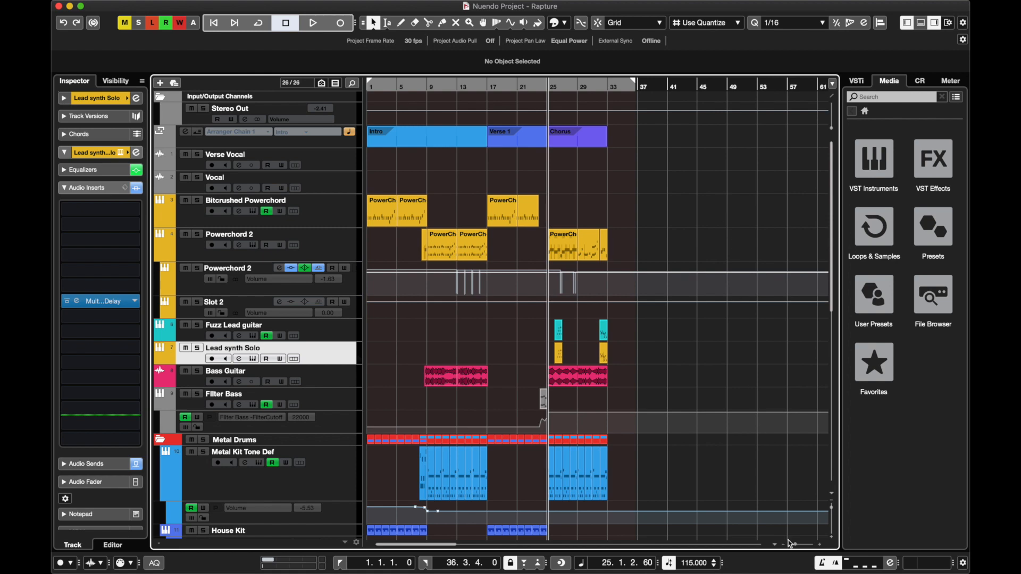
# Play the full mix from the start of Verse 1 at bar 17
pyautogui.moveTo(792, 548); pyautogui.dragTo(796, 546)
pyautogui.hscroll(3, 594, 351)
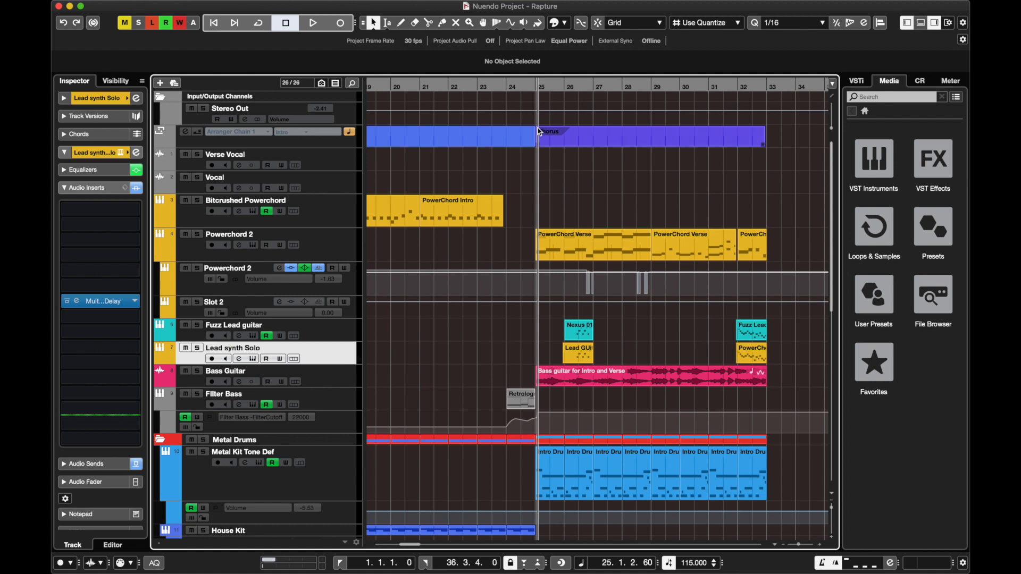
pyautogui.click(508, 88)
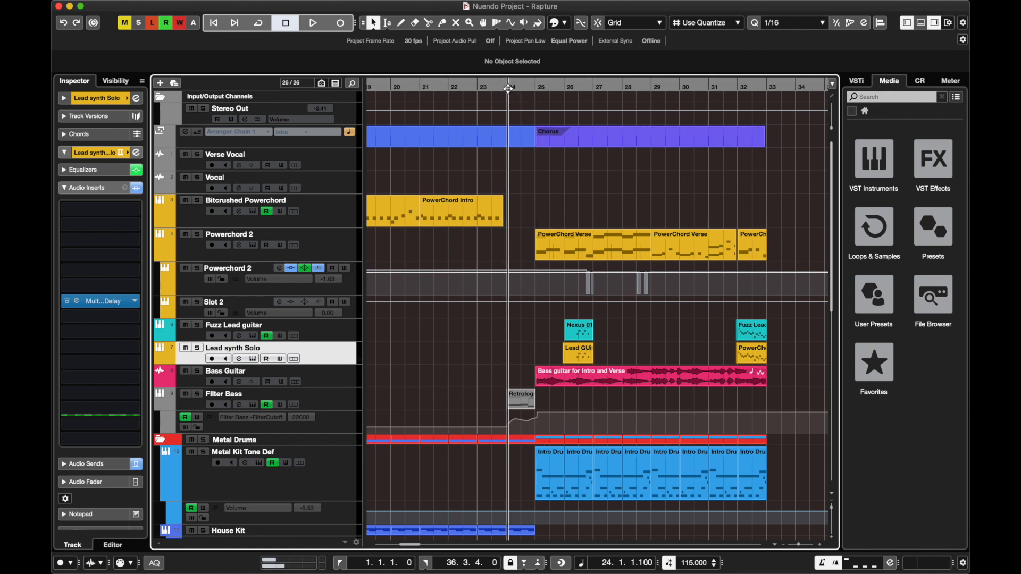
pyautogui.hscroll(-5, 439, 89)
pyautogui.hscroll(7, 440, 89)
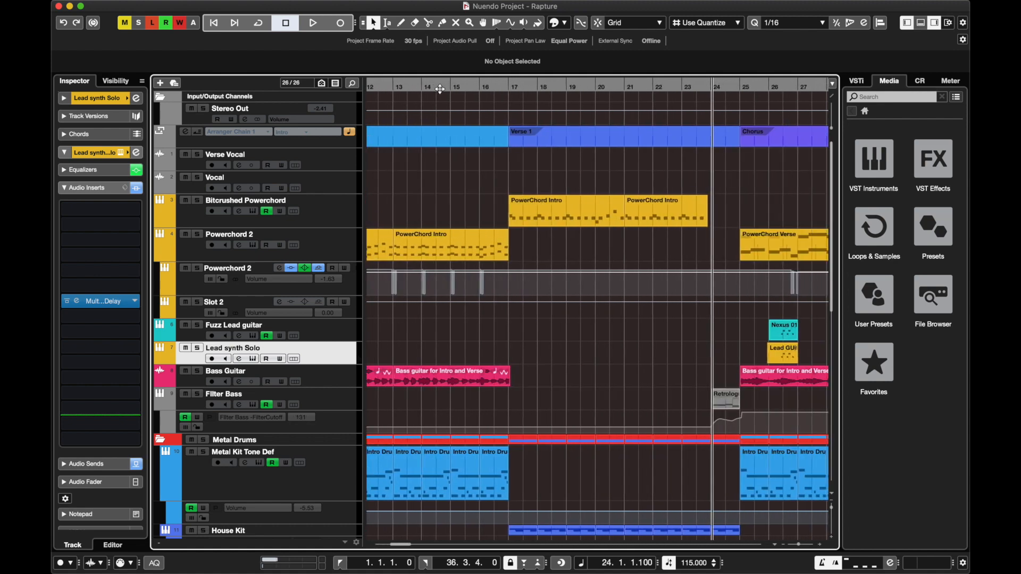
pyautogui.click(507, 86)
pyautogui.press('space')
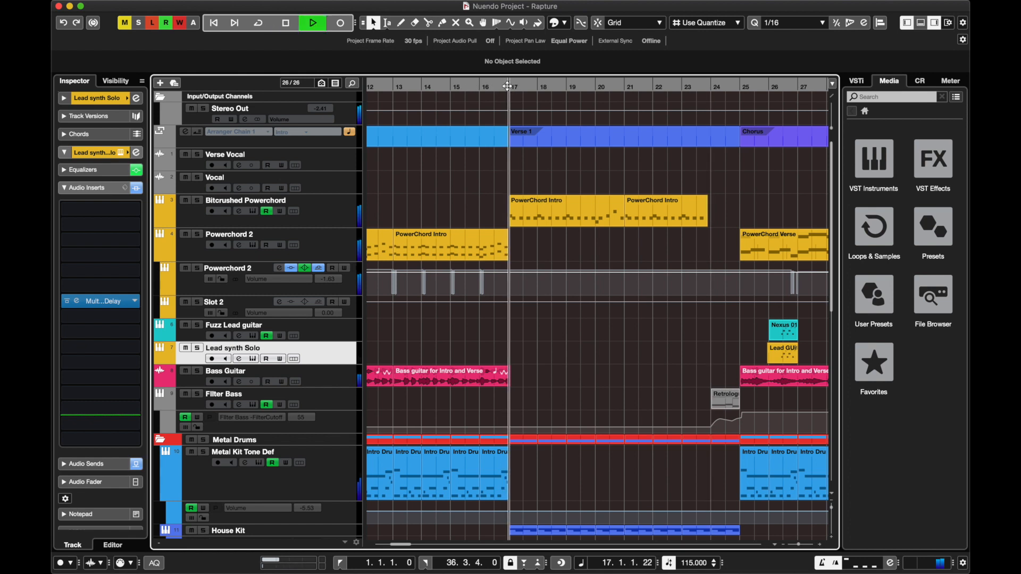
pyautogui.moveTo(221, 4)
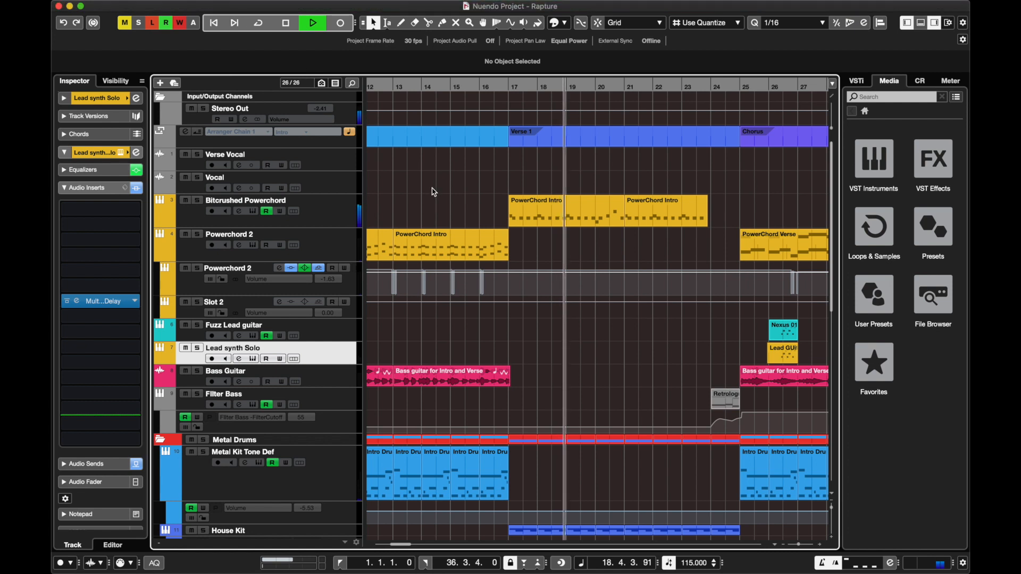
pyautogui.hscroll(2, 434, 192)
pyautogui.scroll(-1, 433, 192)
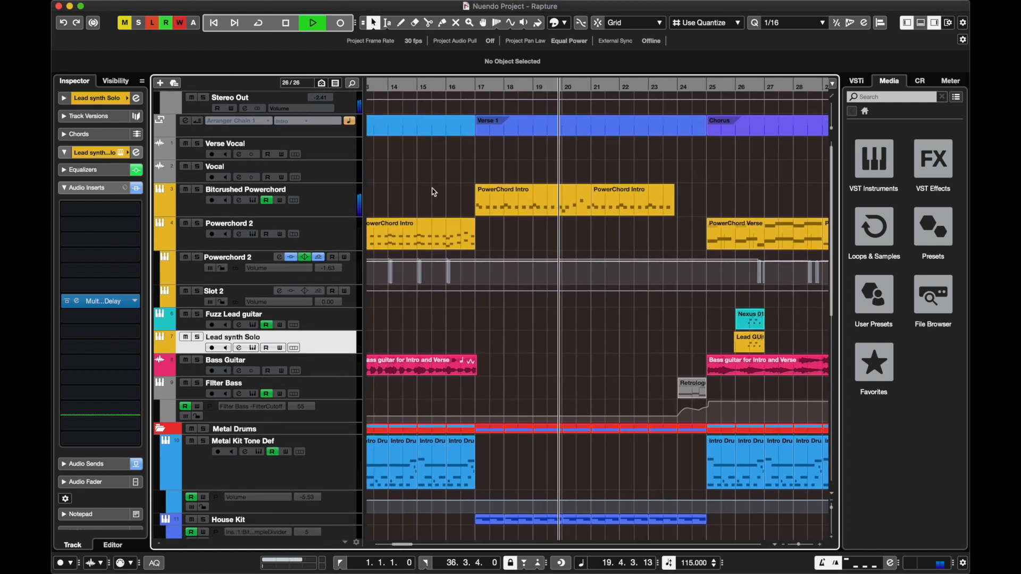